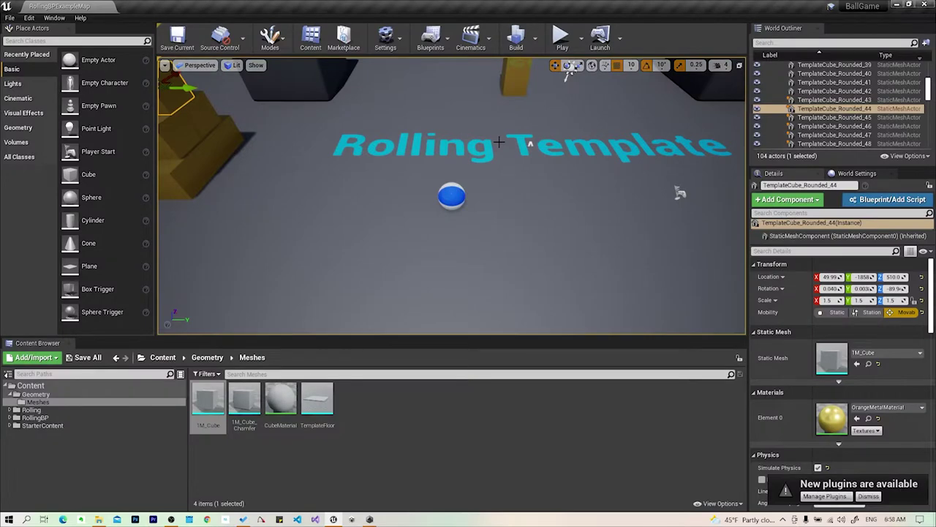
Look around the level, frame TemplateCube_Rounded_44 close up, and switch its gizmo to rotation.
{"action": "right_click_drag", "start_coordinate": [558, 170], "coordinate": [504, 147]}
{"action": "right_click_drag", "start_coordinate": [553, 219], "coordinate": [586, 220]}
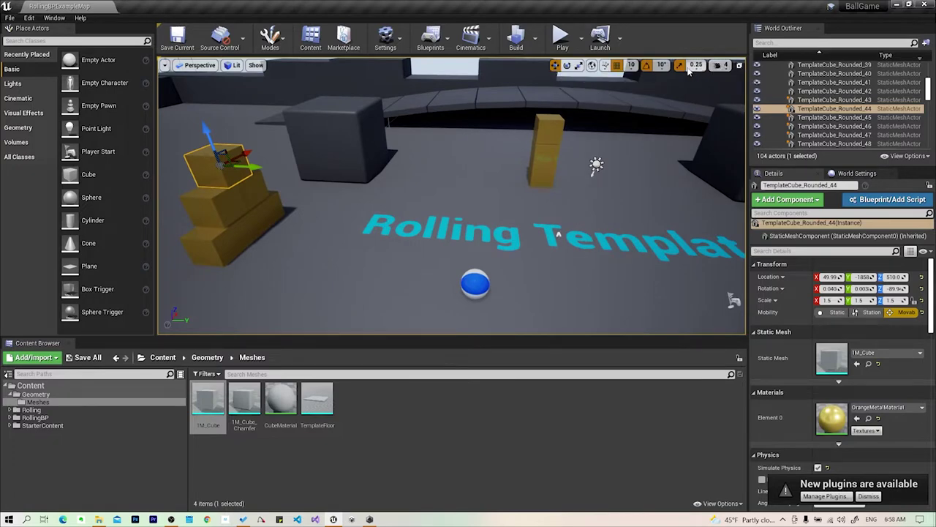
{"action": "mouse_move", "coordinate": [415, 102]}
{"action": "right_mouse_down"}
{"action": "mouse_move", "coordinate": [409, 132]}
{"action": "mouse_move", "coordinate": [381, 106]}
{"action": "right_mouse_up"}
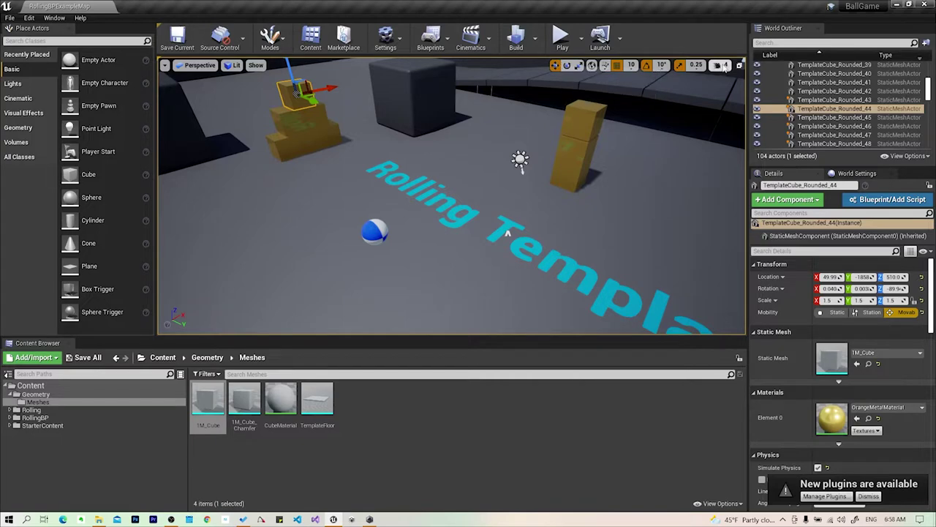
{"action": "key", "text": "f"}
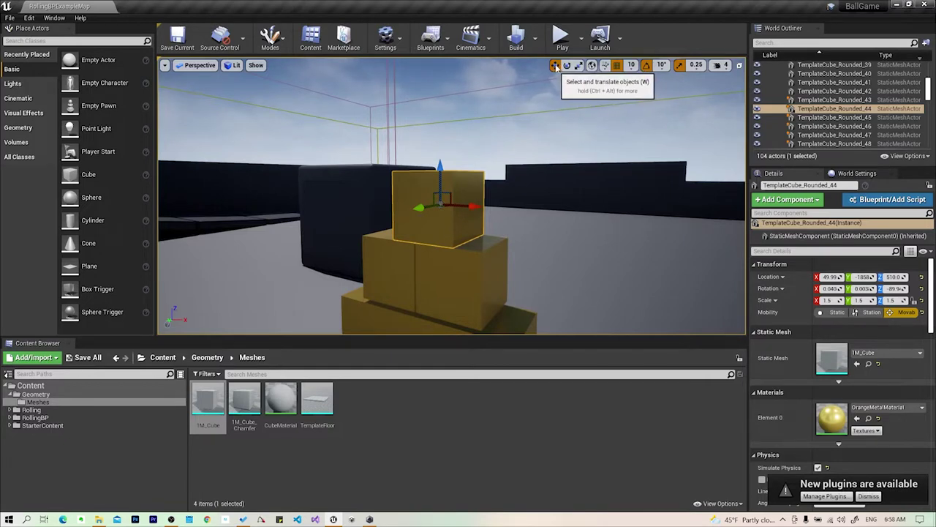
{"action": "key", "text": "e"}
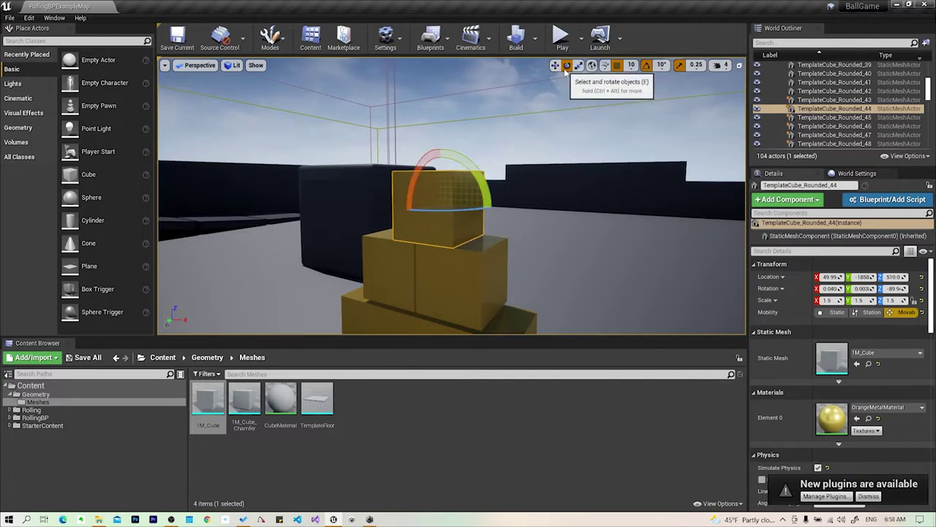
{"action": "left_click", "coordinate": [578, 66]}
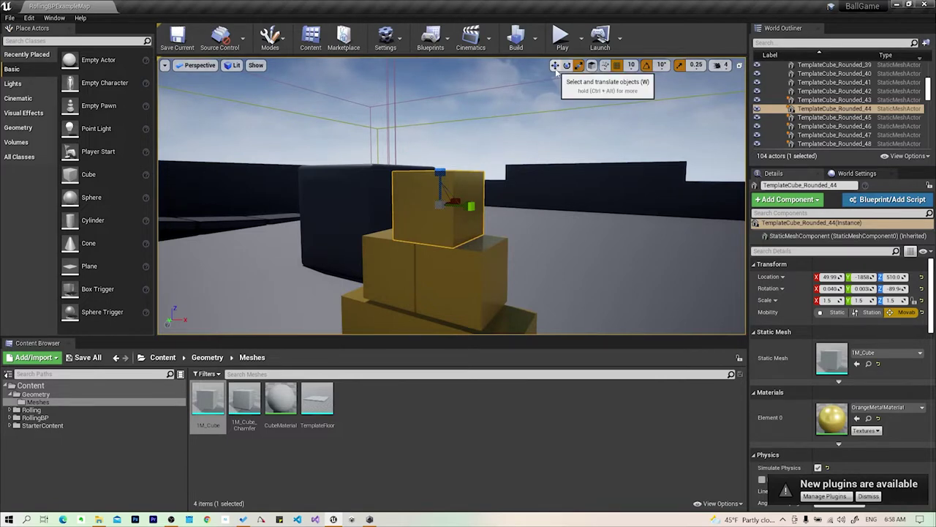
{"action": "left_click", "coordinate": [555, 66]}
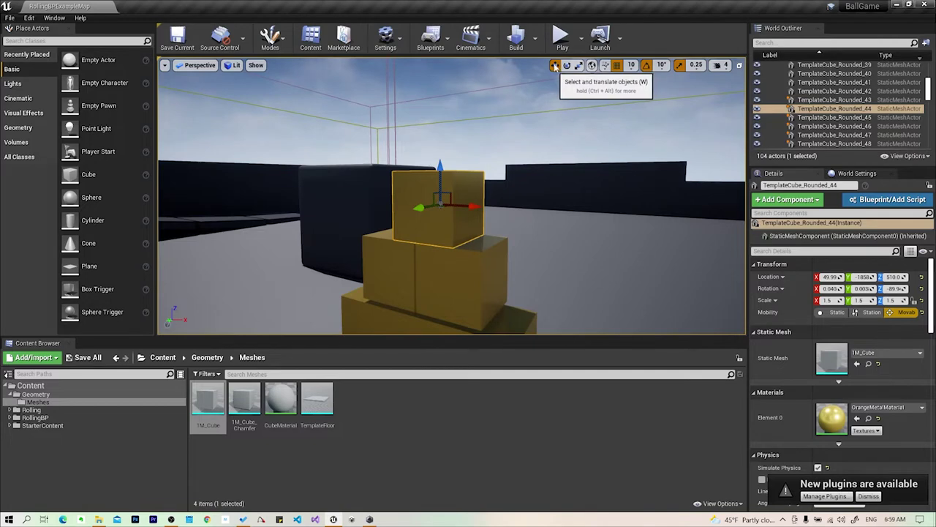
{"action": "right_click_drag", "start_coordinate": [512, 140], "coordinate": [532, 172]}
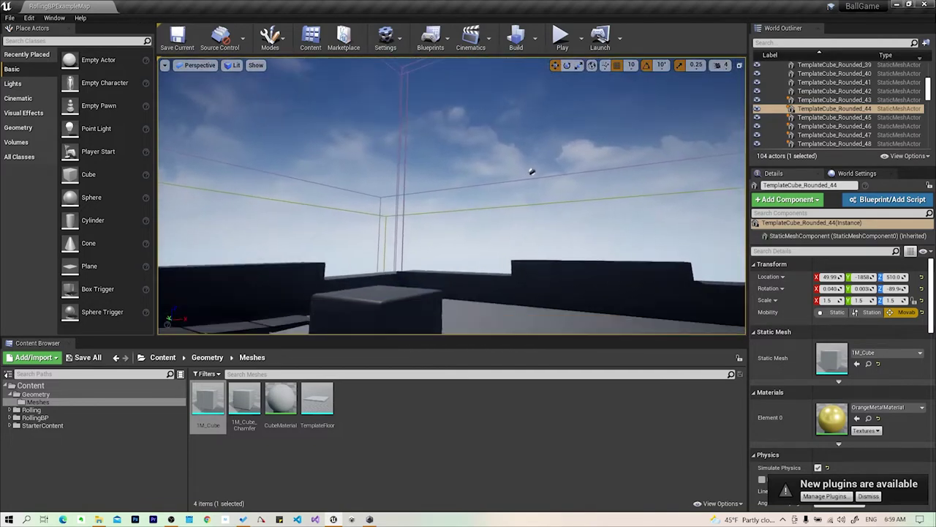
Refocus the top cube, fly toward the dark grey cube, then pull back to see the stack.
{"action": "key", "text": "f"}
{"action": "mouse_move", "coordinate": [370, 189]}
{"action": "right_mouse_down"}
{"action": "mouse_move", "coordinate": [395, 190]}
{"action": "mouse_move", "coordinate": [356, 119]}
{"action": "right_mouse_up"}
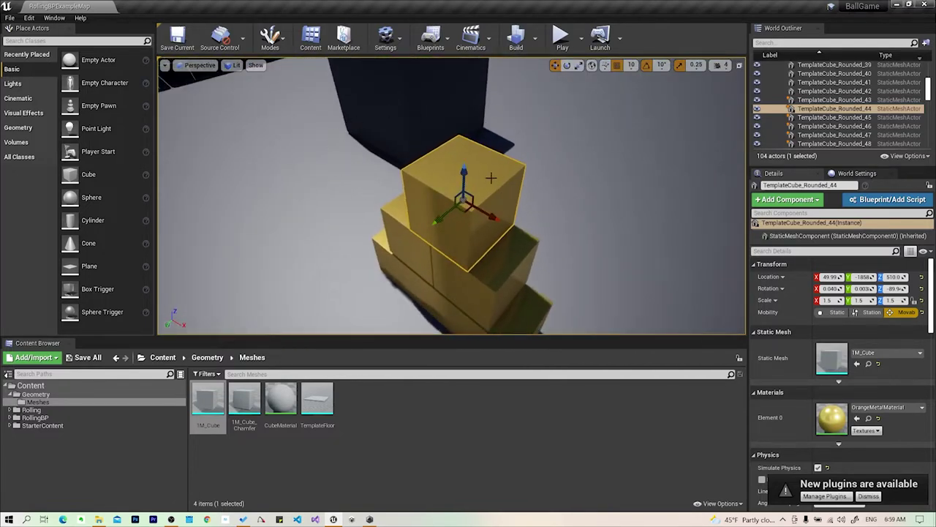
{"action": "right_click_drag", "start_coordinate": [495, 257], "coordinate": [478, 255]}
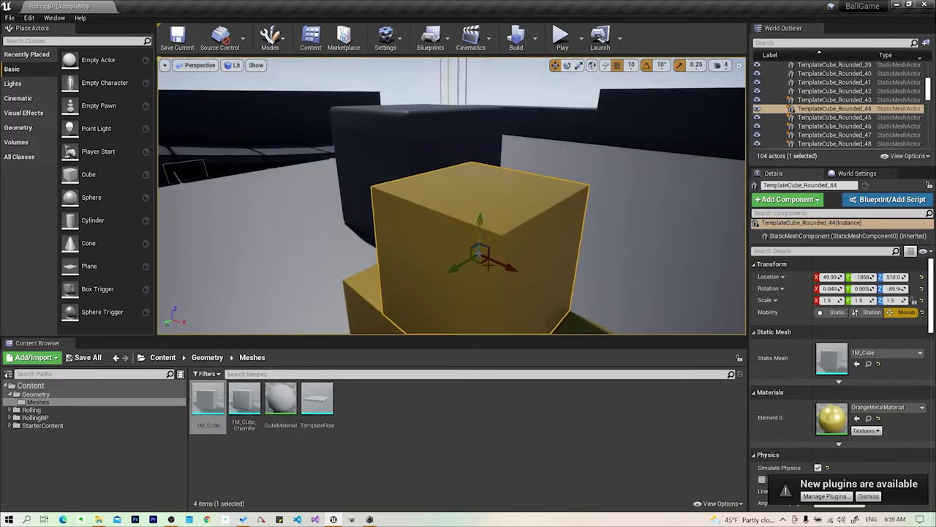
{"action": "scroll", "coordinate": [478, 256], "scroll_direction": "down", "scroll_amount": 4}
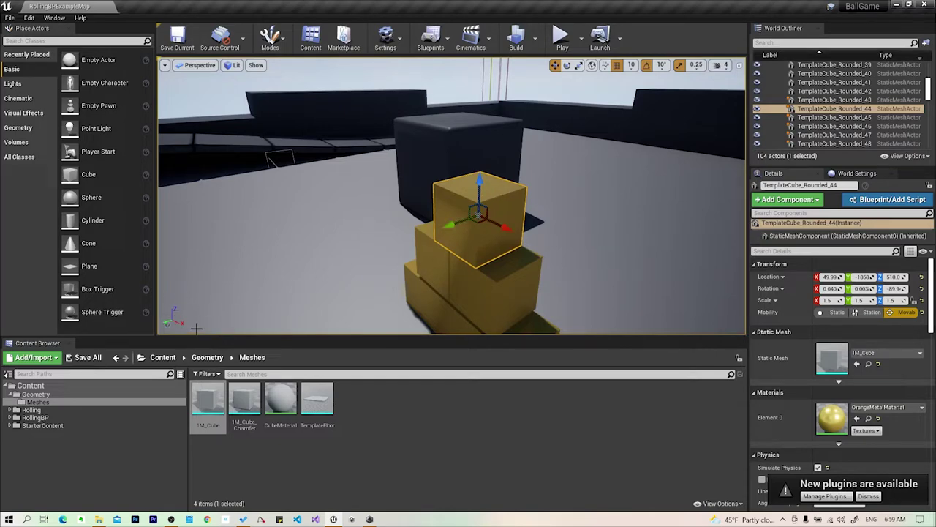
{"action": "right_click_drag", "start_coordinate": [196, 330], "coordinate": [196, 329]}
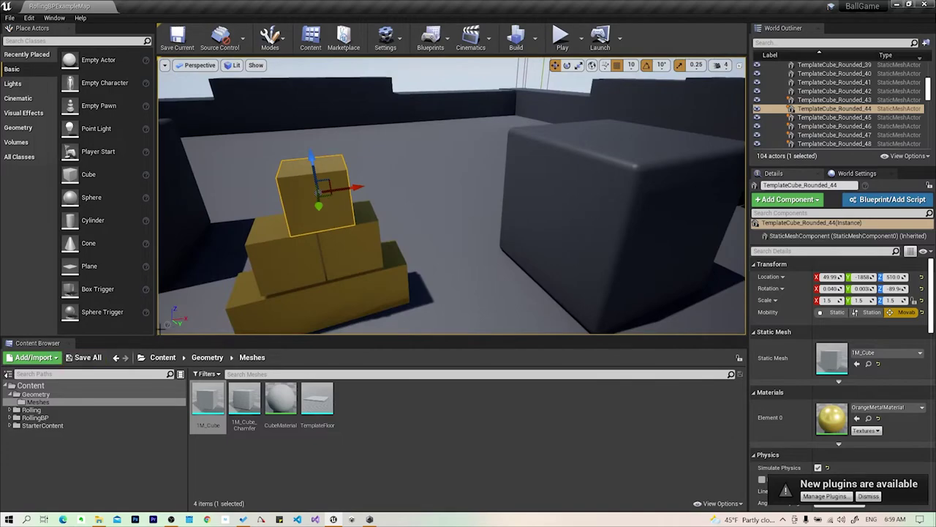
{"action": "right_click_drag", "start_coordinate": [196, 329], "coordinate": [196, 329]}
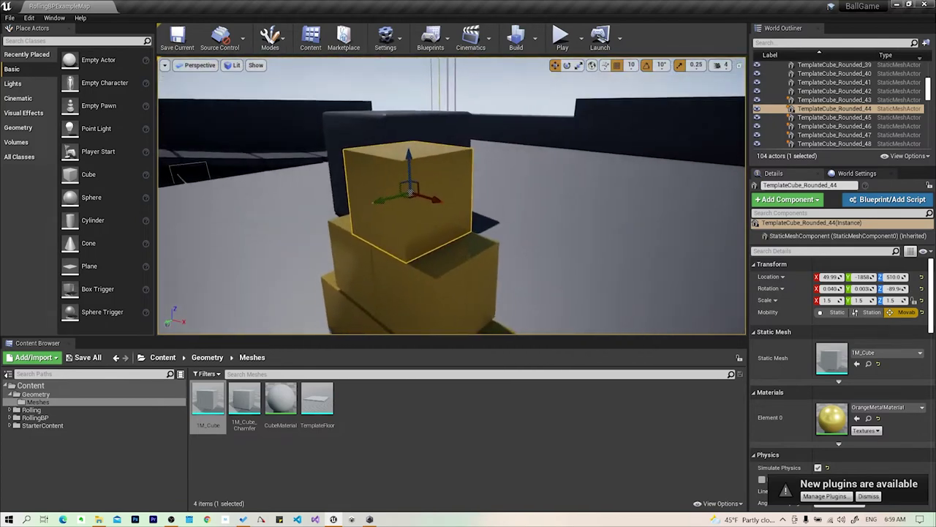
{"action": "right_click_drag", "start_coordinate": [306, 273], "coordinate": [306, 273]}
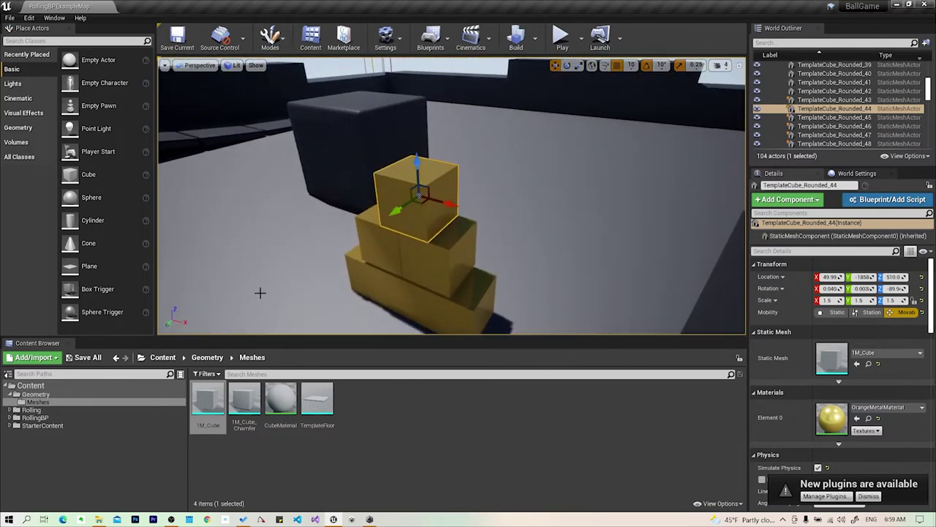
{"action": "right_click_drag", "start_coordinate": [507, 222], "coordinate": [485, 172]}
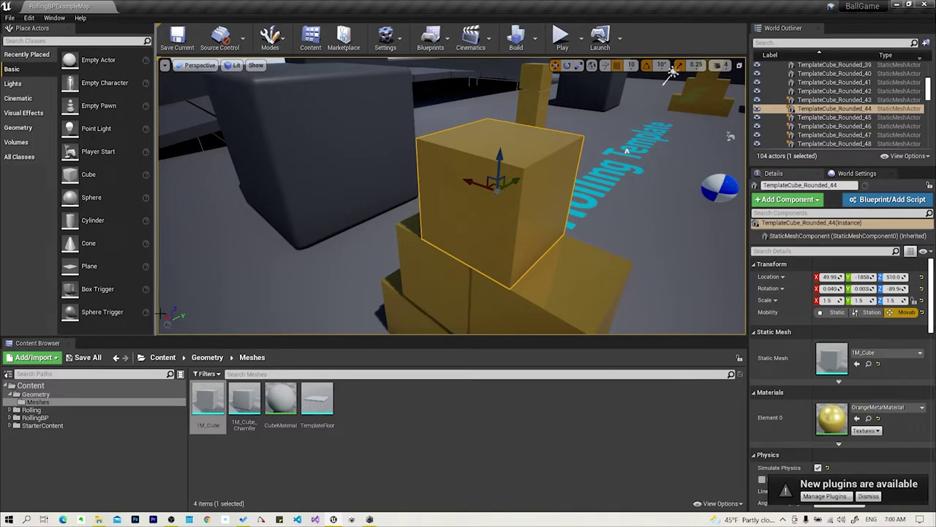
{"action": "right_click_drag", "start_coordinate": [672, 73], "coordinate": [532, 193]}
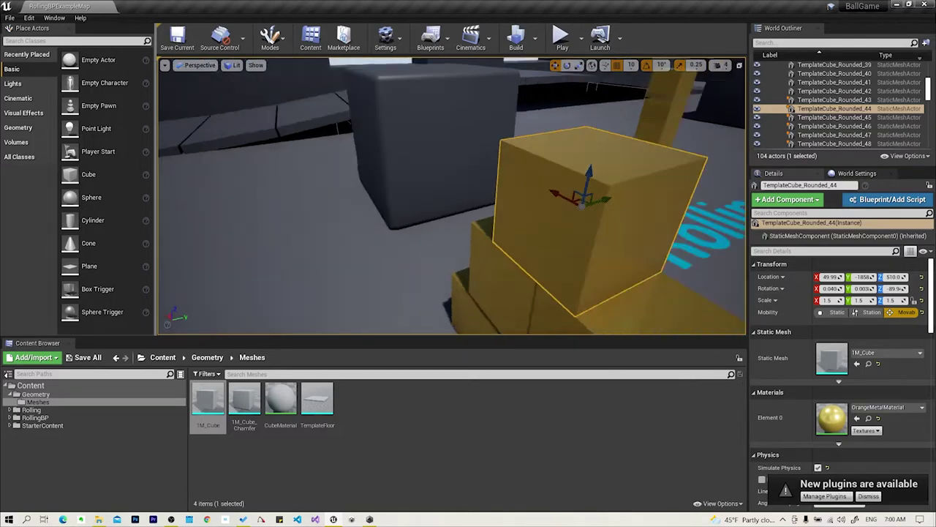
{"action": "key", "text": "f"}
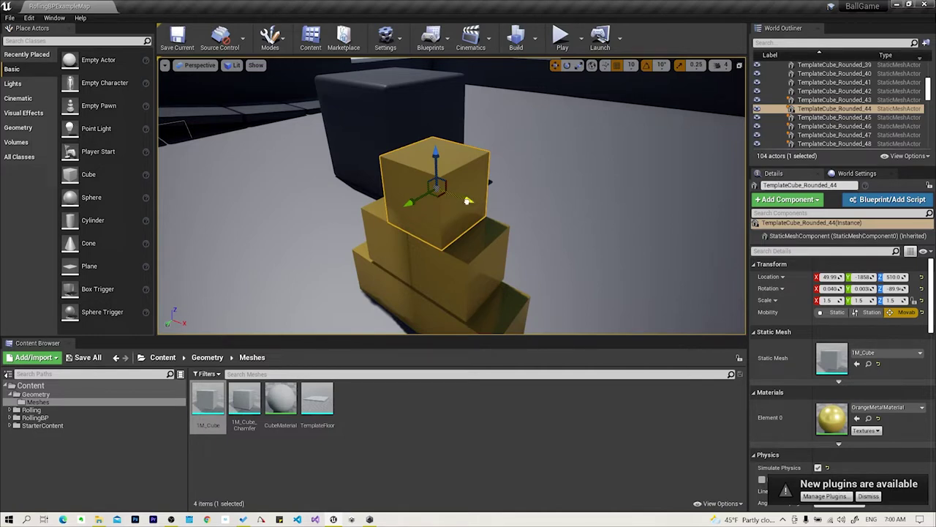
Slide the top cube back and forth along X, Y and Z with the translate gizmo.
{"action": "mouse_move", "coordinate": [468, 200]}
{"action": "left_mouse_down"}
{"action": "mouse_move", "coordinate": [340, 131]}
{"action": "mouse_move", "coordinate": [462, 186]}
{"action": "left_mouse_up"}
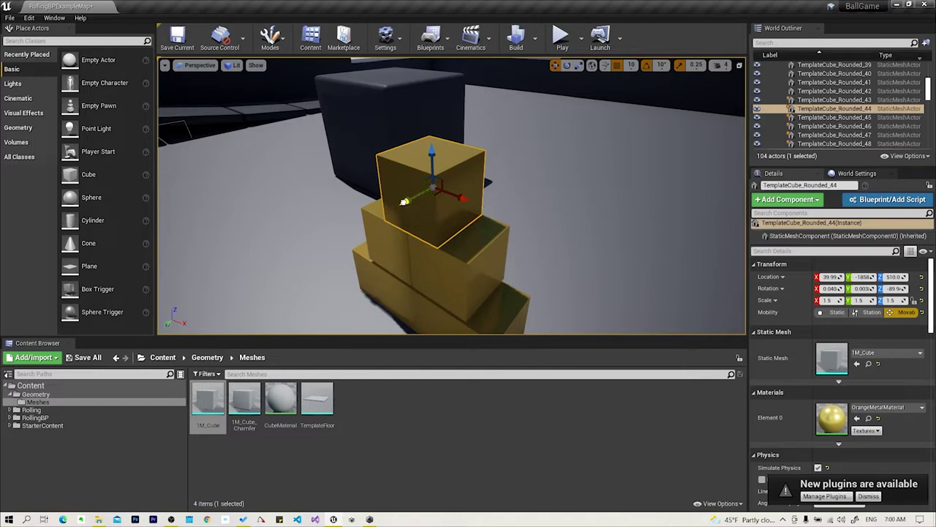
{"action": "left_click_drag", "start_coordinate": [403, 201], "coordinate": [409, 215]}
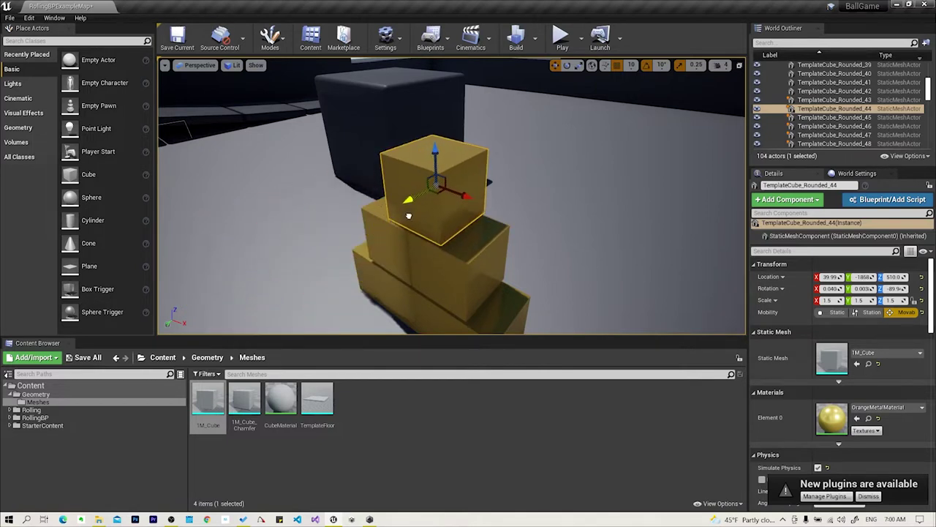
{"action": "left_click_drag", "start_coordinate": [435, 150], "coordinate": [435, 151]}
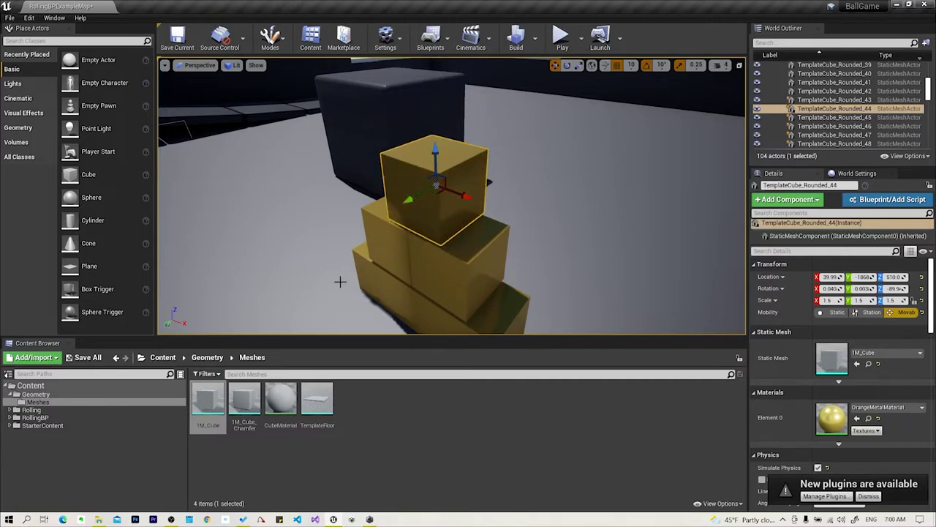
{"action": "left_click_drag", "start_coordinate": [459, 271], "coordinate": [499, 228]}
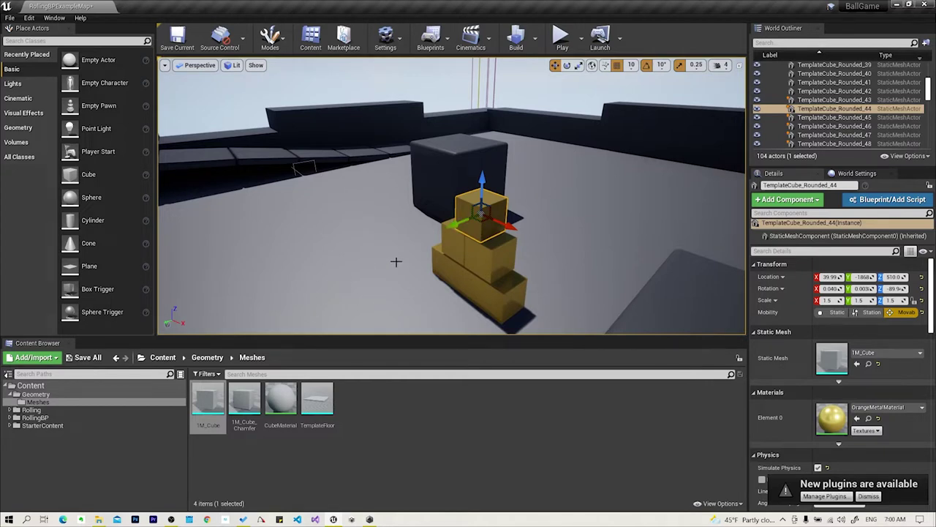
{"action": "key", "text": "f"}
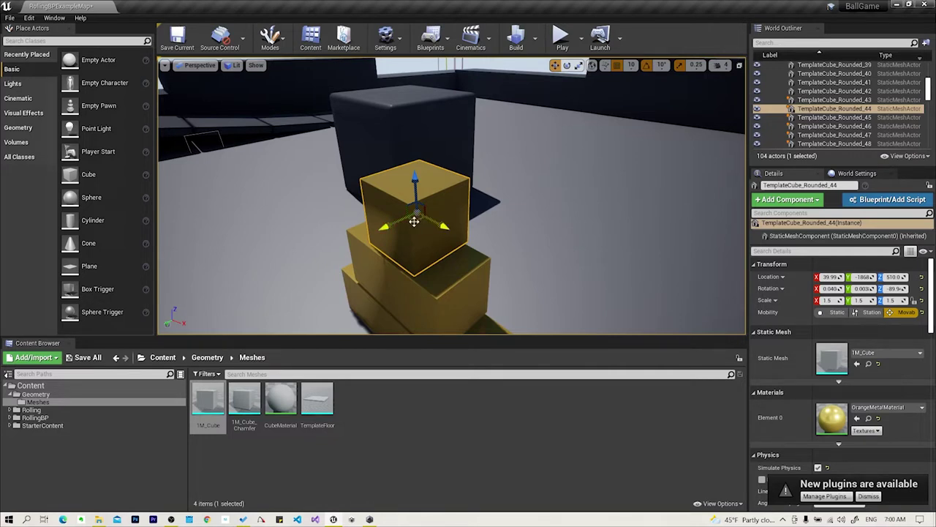
Drag the cube freely across the plane, then lower it onto the stack at X 39.99, Z 510.
{"action": "mouse_move", "coordinate": [414, 221]}
{"action": "left_mouse_down"}
{"action": "mouse_move", "coordinate": [607, 125]}
{"action": "mouse_move", "coordinate": [449, 199]}
{"action": "mouse_move", "coordinate": [302, 164]}
{"action": "mouse_move", "coordinate": [322, 293]}
{"action": "mouse_move", "coordinate": [513, 140]}
{"action": "mouse_move", "coordinate": [317, 314]}
{"action": "mouse_move", "coordinate": [360, 202]}
{"action": "mouse_move", "coordinate": [526, 237]}
{"action": "mouse_move", "coordinate": [324, 283]}
{"action": "mouse_move", "coordinate": [425, 230]}
{"action": "mouse_move", "coordinate": [414, 142]}
{"action": "mouse_move", "coordinate": [471, 222]}
{"action": "mouse_move", "coordinate": [359, 144]}
{"action": "mouse_move", "coordinate": [425, 203]}
{"action": "mouse_move", "coordinate": [554, 171]}
{"action": "mouse_move", "coordinate": [420, 115]}
{"action": "mouse_move", "coordinate": [554, 177]}
{"action": "mouse_move", "coordinate": [445, 141]}
{"action": "mouse_move", "coordinate": [423, 206]}
{"action": "left_mouse_up"}
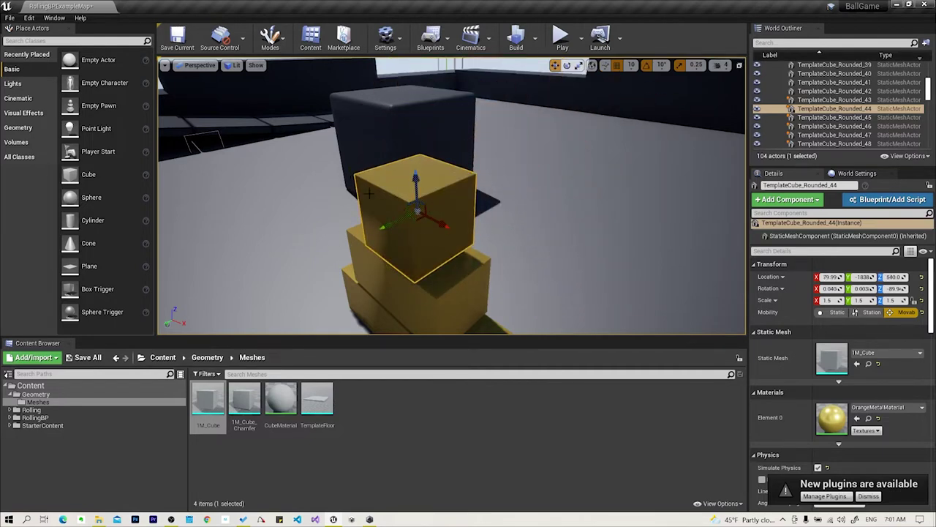
{"action": "mouse_move", "coordinate": [415, 210]}
{"action": "left_mouse_down", "text": "alt"}
{"action": "mouse_move", "coordinate": [356, 198]}
{"action": "mouse_move", "coordinate": [388, 191]}
{"action": "mouse_move", "coordinate": [457, 147]}
{"action": "mouse_move", "coordinate": [445, 197]}
{"action": "left_mouse_up", "text": "alt"}
{"action": "mouse_move", "coordinate": [556, 151]}
{"action": "left_mouse_down", "text": "alt"}
{"action": "mouse_move", "coordinate": [705, 130]}
{"action": "mouse_move", "coordinate": [460, 210]}
{"action": "left_mouse_up", "text": "alt"}
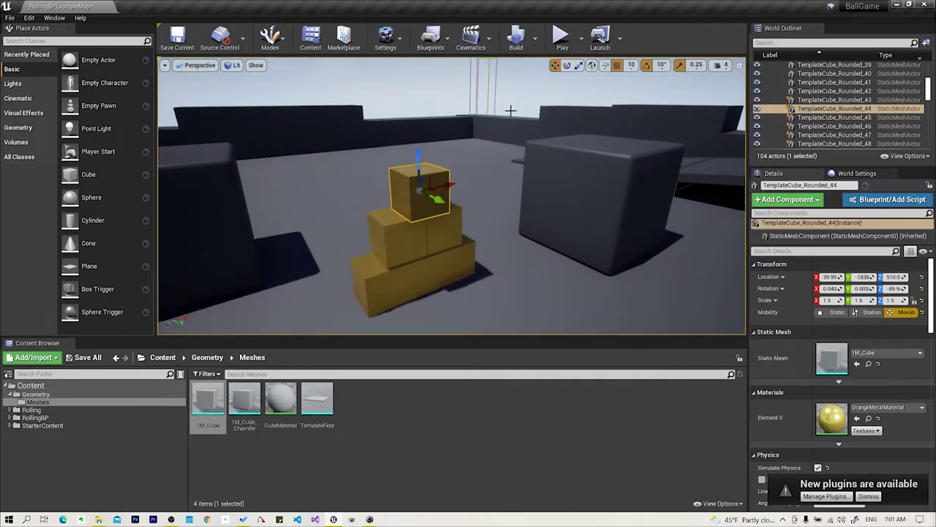
{"action": "mouse_move", "coordinate": [535, 180]}
{"action": "left_mouse_down", "text": "alt"}
{"action": "mouse_move", "coordinate": [439, 220]}
{"action": "mouse_move", "coordinate": [539, 226]}
{"action": "left_mouse_up", "text": "alt"}
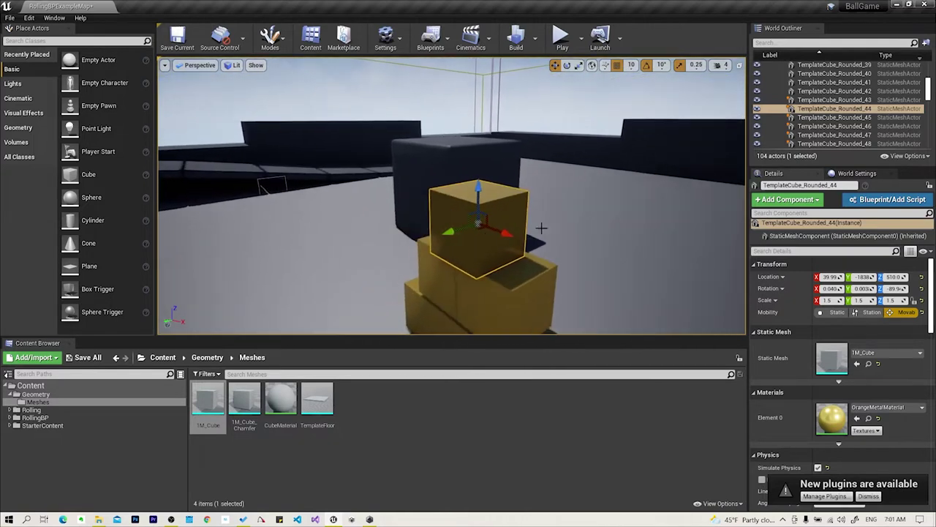
Enter 0 for Location X, Y and Z in the Details panel.
{"action": "left_click", "coordinate": [831, 276]}
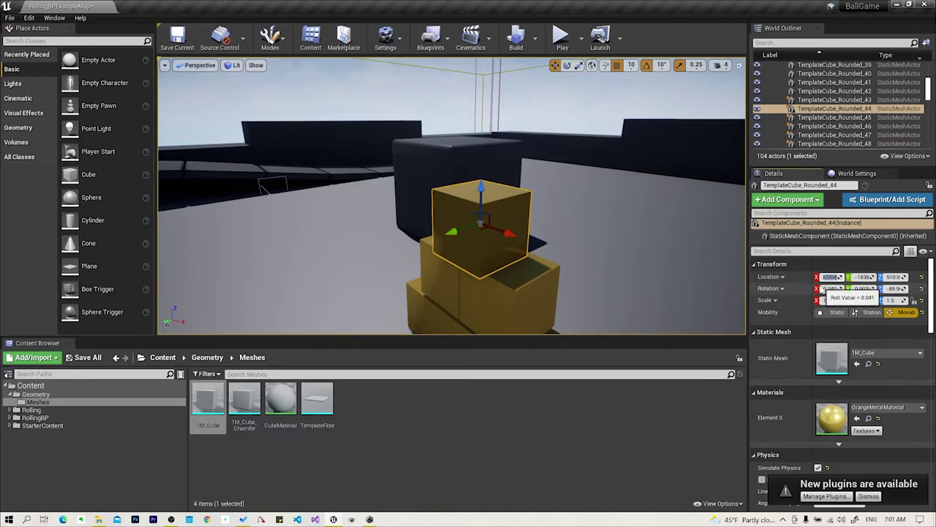
{"action": "type", "text": "0"}
{"action": "key", "text": "Tab"}
{"action": "type", "text": "0"}
{"action": "key", "text": "Tab"}
{"action": "type", "text": "0"}
{"action": "key", "text": "Return"}
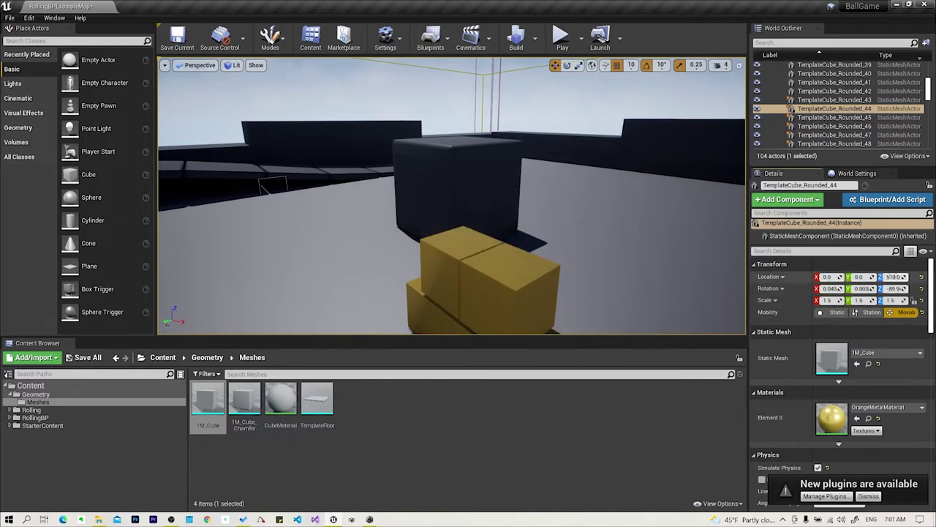
{"action": "type", "text": "0"}
{"action": "key", "text": "Return"}
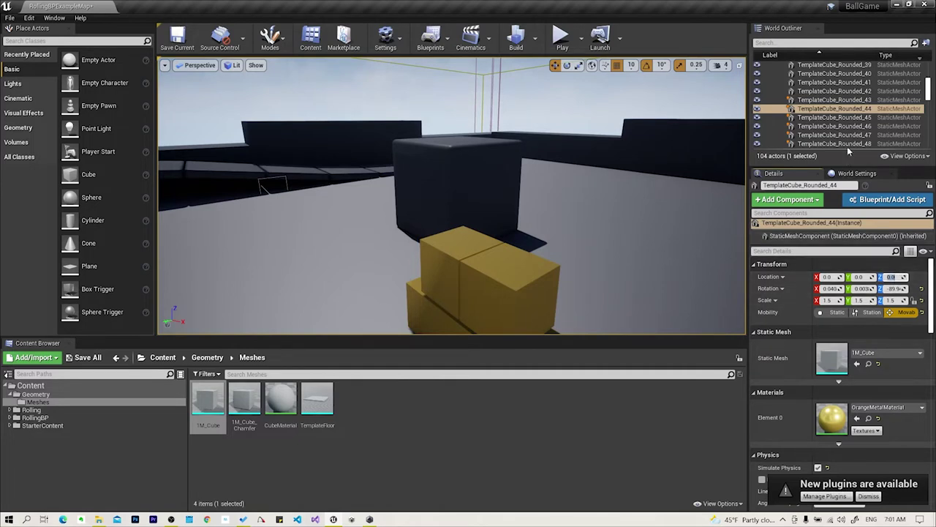
Select TemplateCube_Rounded_44 in the actor list and frame it at the origin.
{"action": "left_click", "coordinate": [832, 112]}
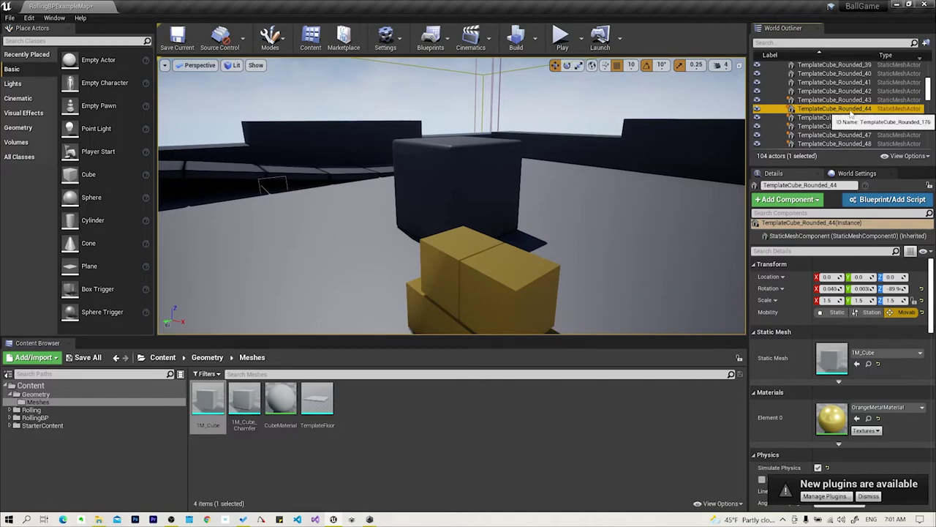
{"action": "right_click_drag", "start_coordinate": [624, 178], "coordinate": [624, 178]}
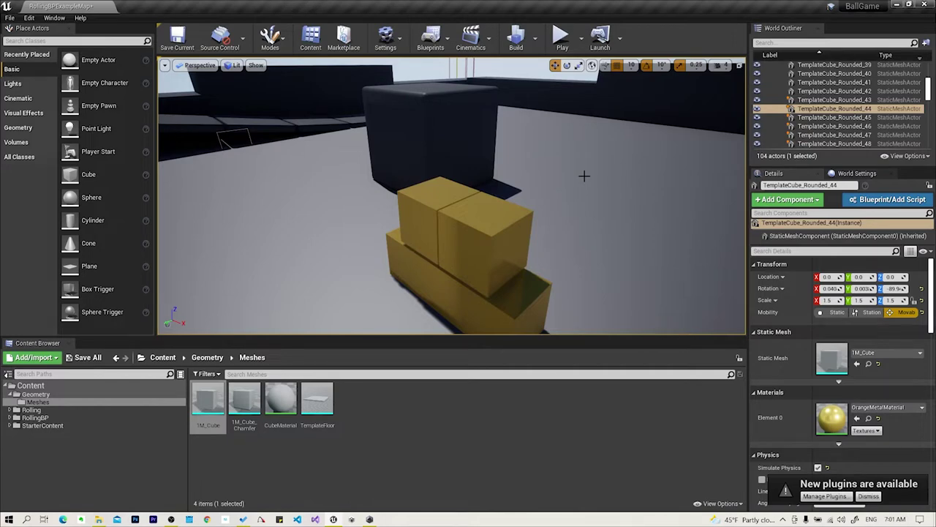
{"action": "key", "text": "f"}
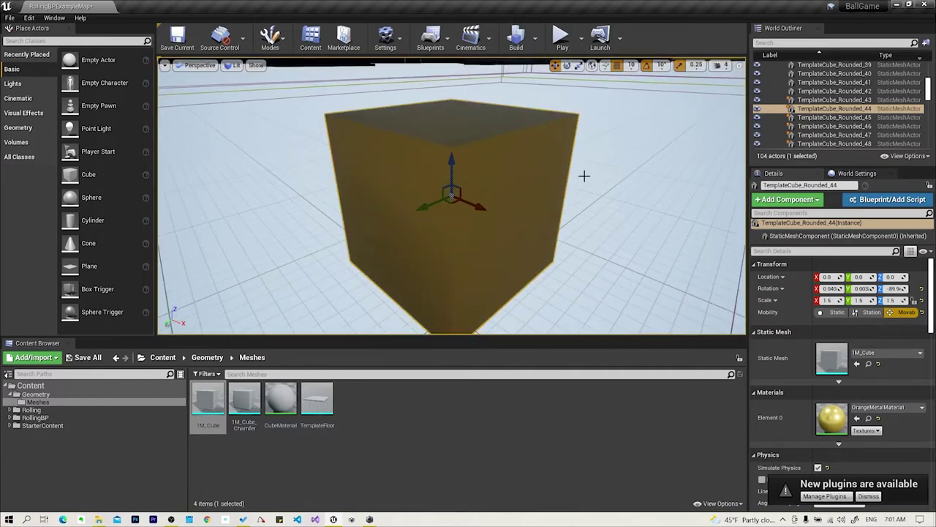
{"action": "mouse_move", "coordinate": [594, 169]}
{"action": "left_mouse_down", "text": "alt"}
{"action": "mouse_move", "coordinate": [509, 129]}
{"action": "mouse_move", "coordinate": [451, 126]}
{"action": "left_mouse_up", "text": "alt"}
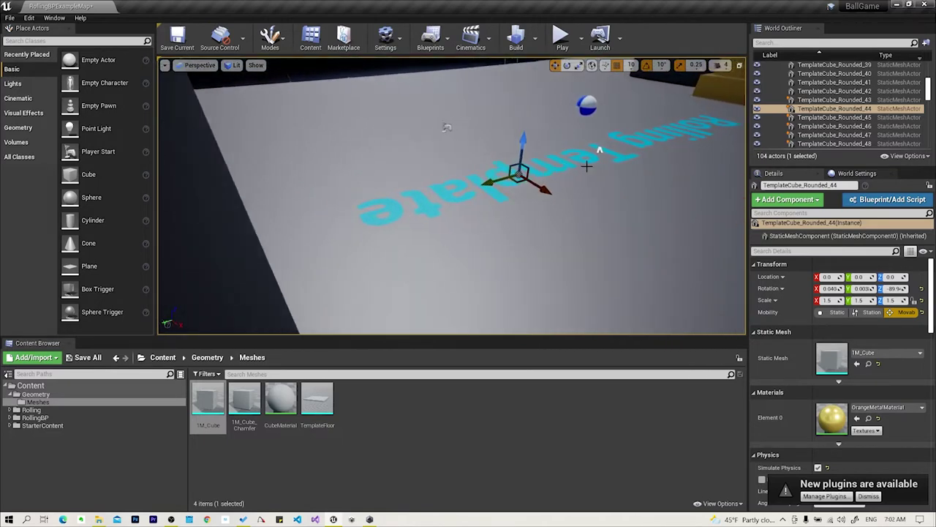
{"action": "left_click", "coordinate": [558, 126]}
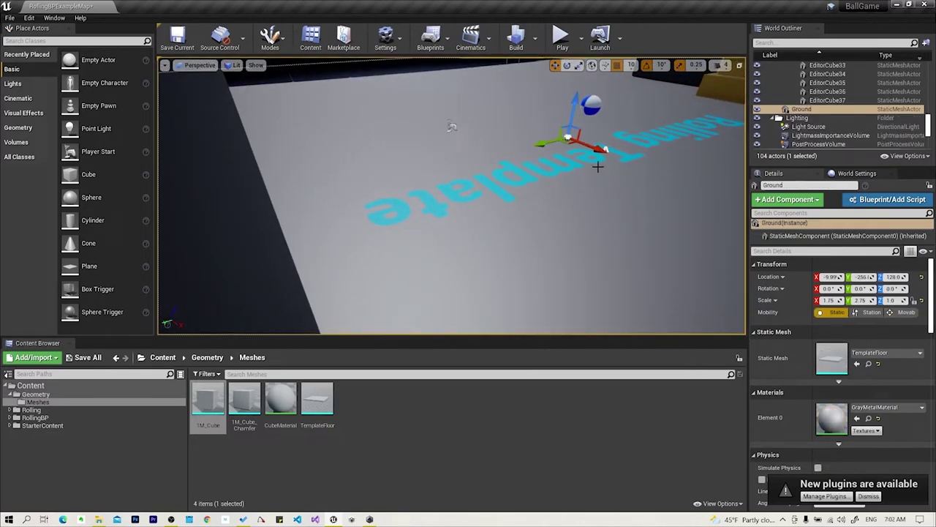
{"action": "key", "text": "ctrl+z"}
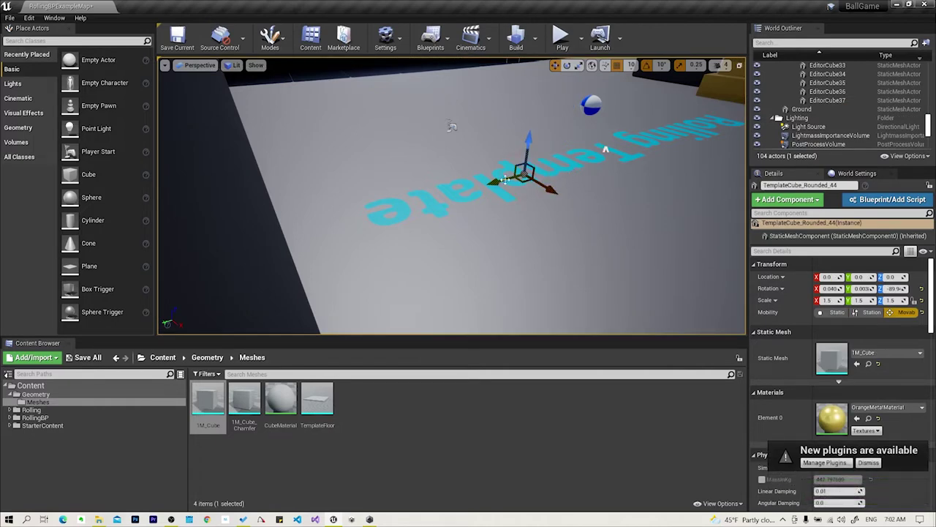
{"action": "key", "text": "f"}
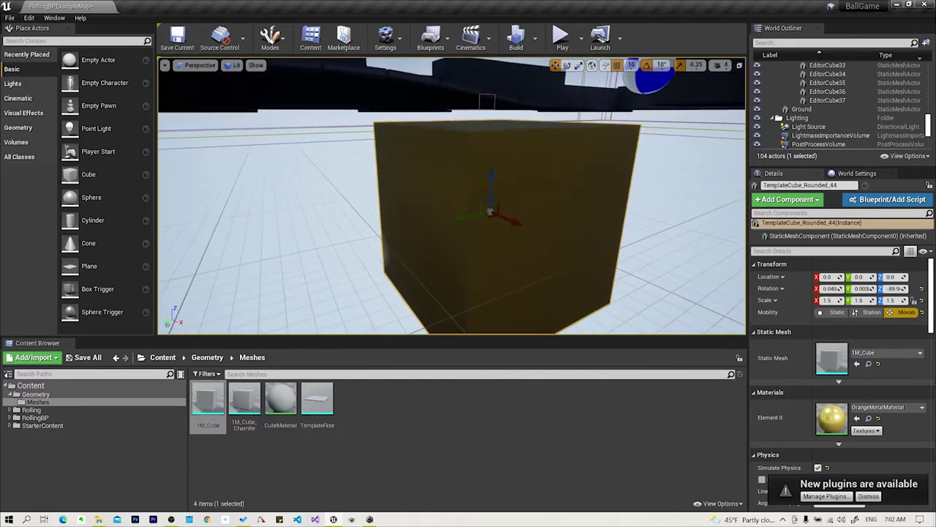
{"action": "right_click_drag", "start_coordinate": [607, 189], "coordinate": [607, 189]}
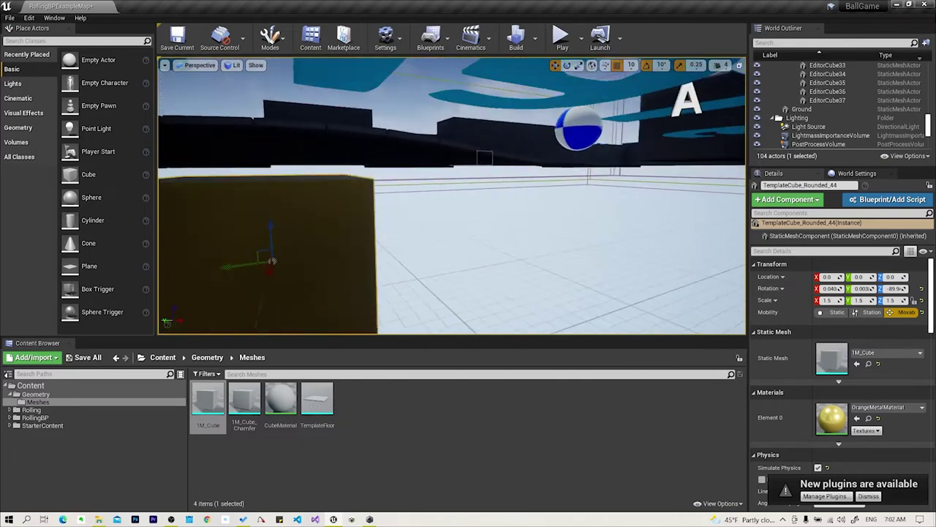
{"action": "scroll", "coordinate": [608, 189], "scroll_direction": "up", "scroll_amount": 2}
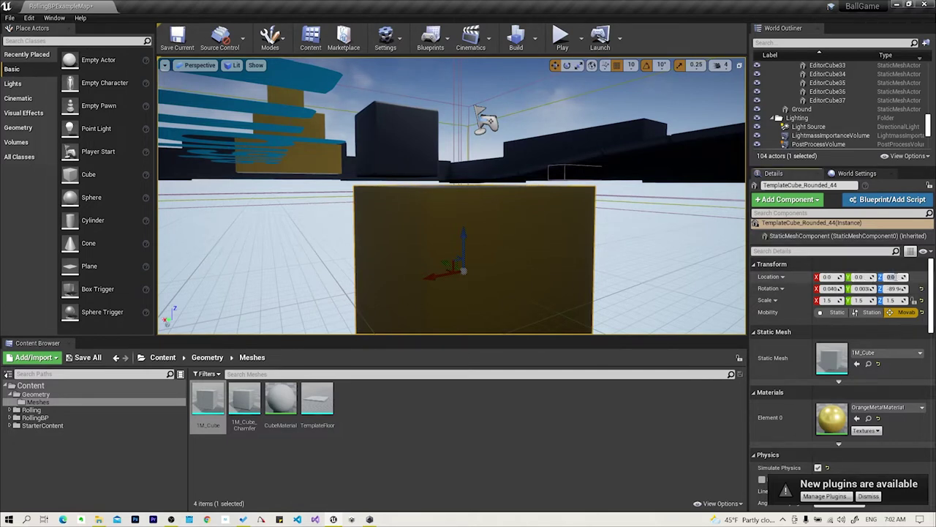
Set the cube's Location Z to 100 in the Details panel.
{"action": "left_click", "coordinate": [893, 277]}
{"action": "type", "text": "100"}
{"action": "key", "text": "Return"}
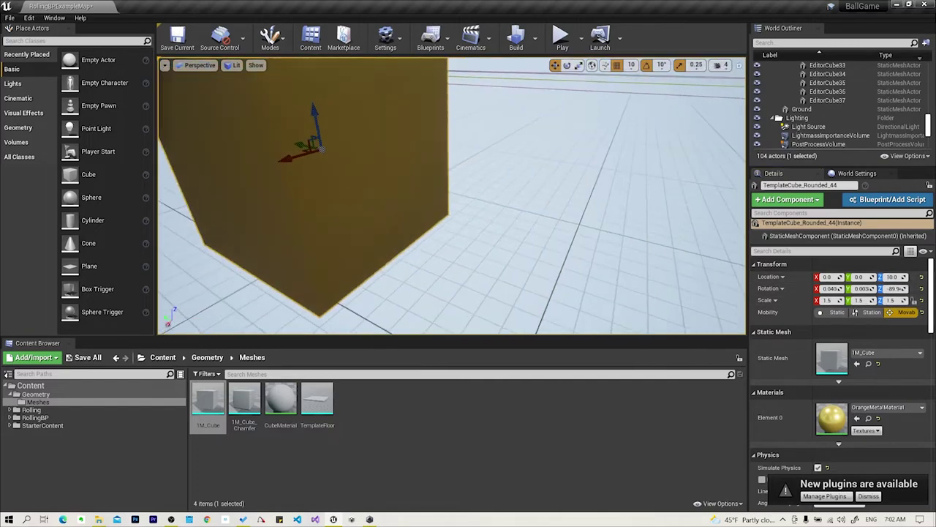
{"action": "right_click_drag", "start_coordinate": [452, 219], "coordinate": [512, 219]}
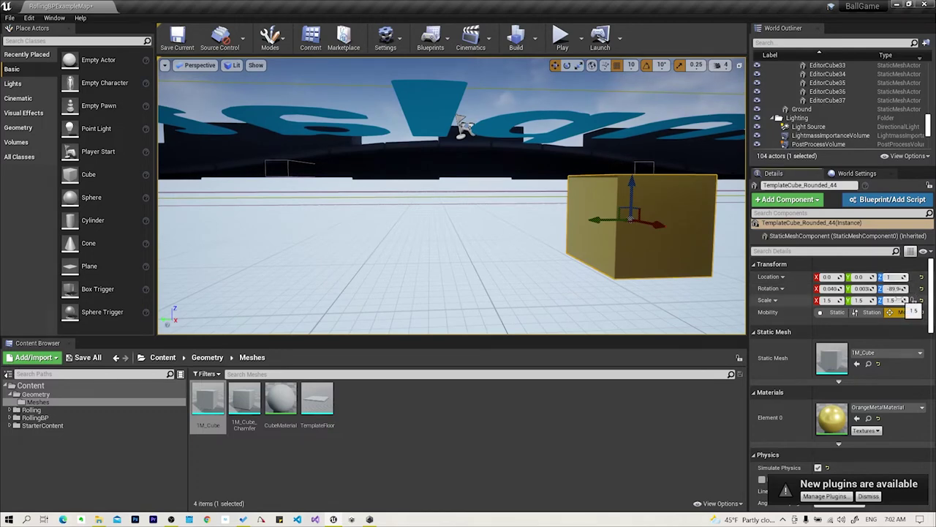
{"action": "type", "text": "100"}
{"action": "key", "text": "Return"}
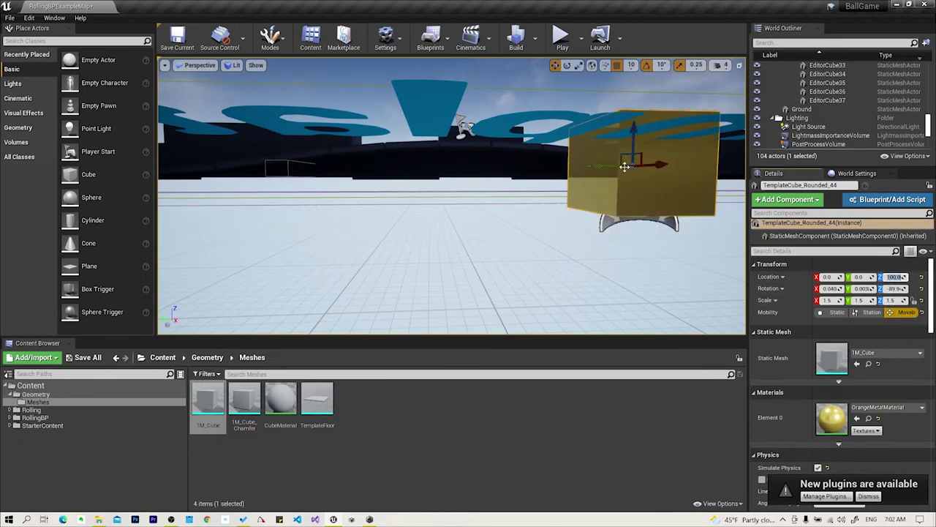
{"action": "right_click_drag", "start_coordinate": [462, 125], "coordinate": [468, 80]}
{"action": "key", "text": "f"}
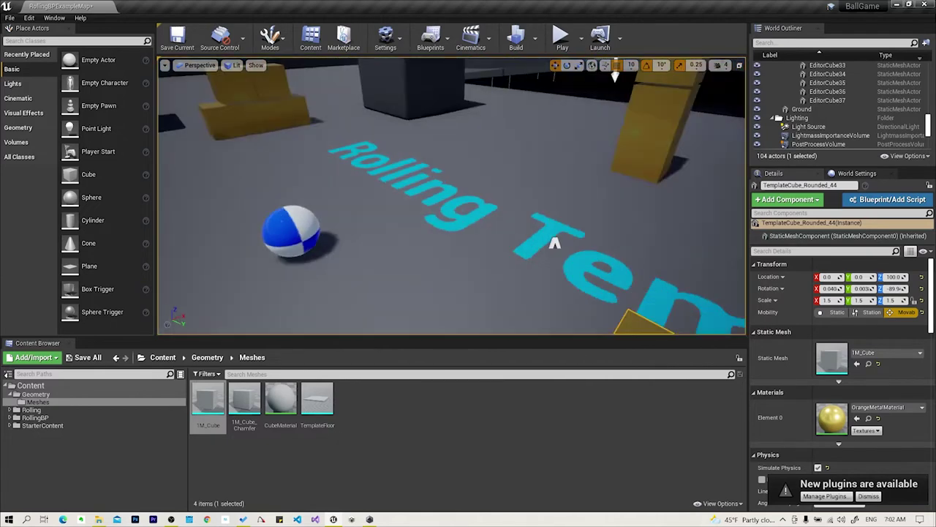
Change Location Z to 200 and view the cube from near the floor.
{"action": "left_click", "coordinate": [894, 278]}
{"action": "type", "text": "200"}
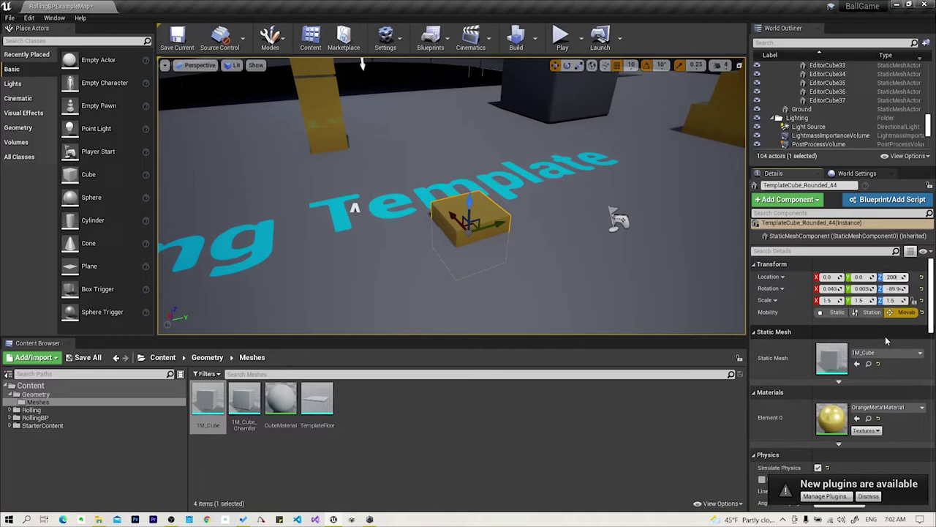
{"action": "key", "text": "Return"}
{"action": "left_click_drag", "start_coordinate": [359, 163], "coordinate": [226, 80]}
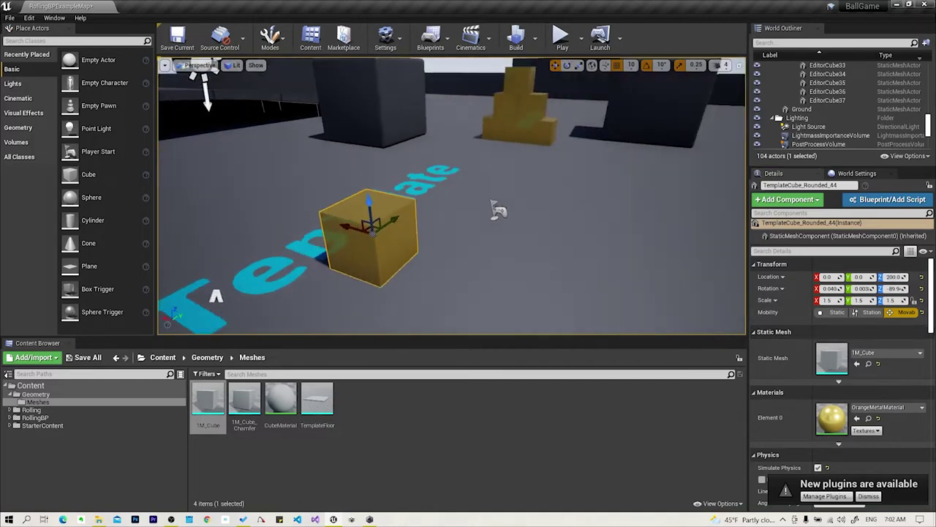
{"action": "right_click_drag", "start_coordinate": [226, 80], "coordinate": [205, 121]}
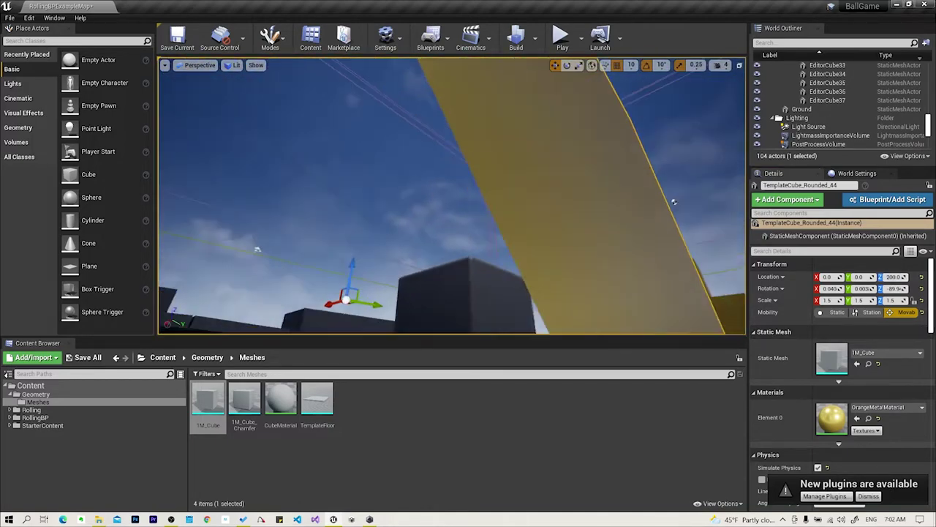
{"action": "mouse_move", "coordinate": [206, 121]}
{"action": "left_mouse_down"}
{"action": "mouse_move", "coordinate": [318, 241]}
{"action": "mouse_move", "coordinate": [471, 203]}
{"action": "left_mouse_up"}
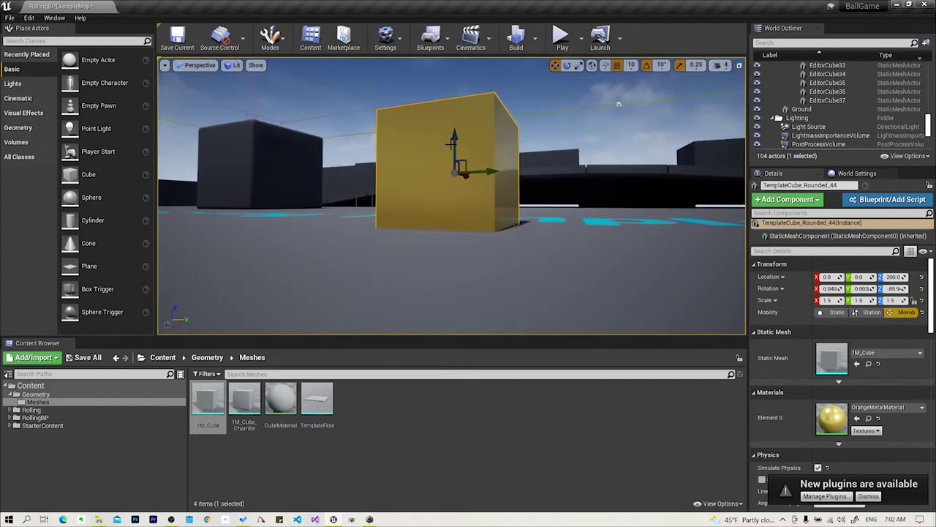
Raise the cube along Z in stages up to 428.
{"action": "left_click_drag", "start_coordinate": [452, 132], "coordinate": [463, 123]}
{"action": "left_click_drag", "start_coordinate": [463, 123], "coordinate": [461, 95]}
{"action": "mouse_move", "coordinate": [383, 209]}
{"action": "right_mouse_down"}
{"action": "mouse_move", "coordinate": [586, 254]}
{"action": "mouse_move", "coordinate": [554, 234]}
{"action": "right_mouse_up"}
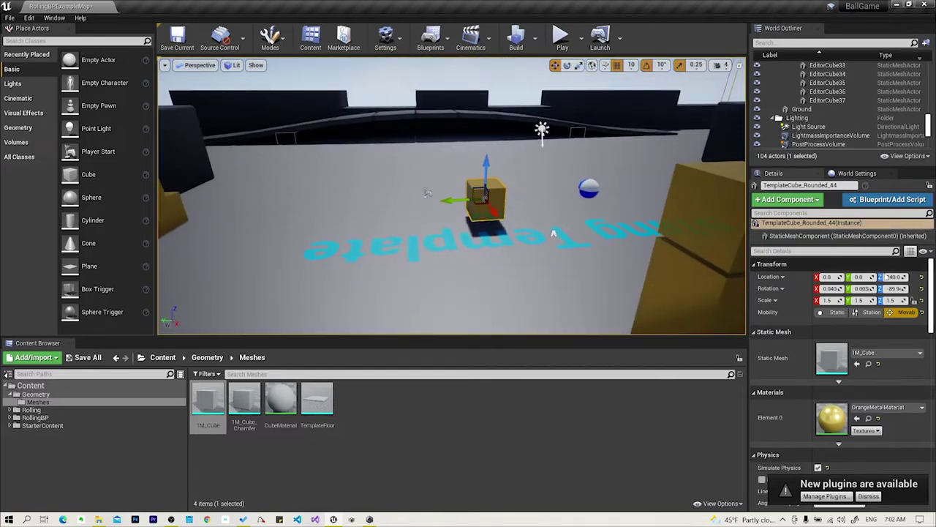
{"action": "left_click_drag", "start_coordinate": [487, 165], "coordinate": [486, 140]}
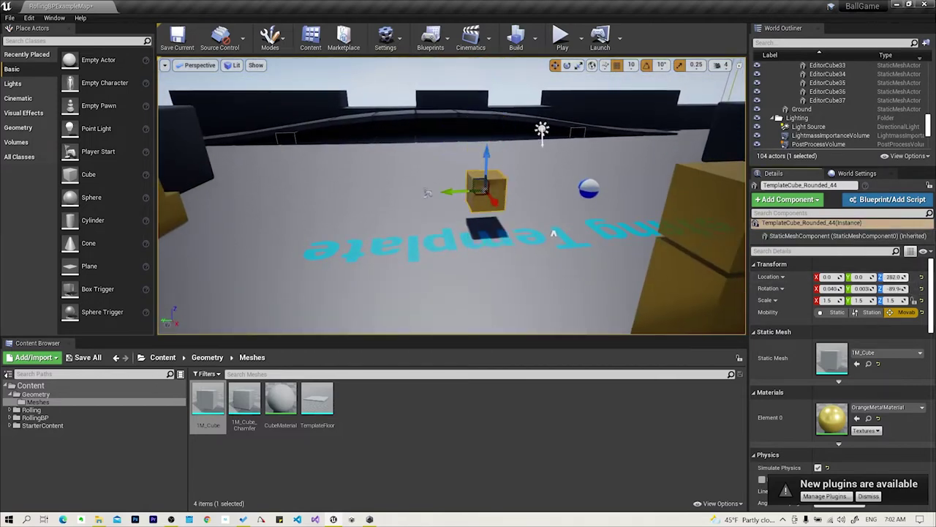
{"action": "left_click_drag", "start_coordinate": [856, 277], "coordinate": [841, 280]}
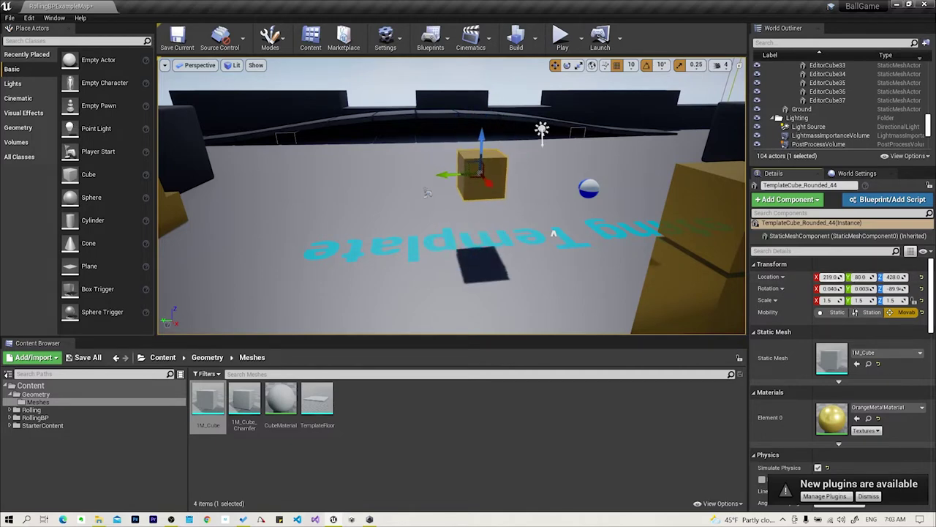
Slide the cube along X to 94, leaving it at 94, 80, 428.
{"action": "mouse_move", "coordinate": [548, 271]}
{"action": "right_mouse_down"}
{"action": "mouse_move", "coordinate": [585, 270]}
{"action": "mouse_move", "coordinate": [277, 265]}
{"action": "right_mouse_up"}
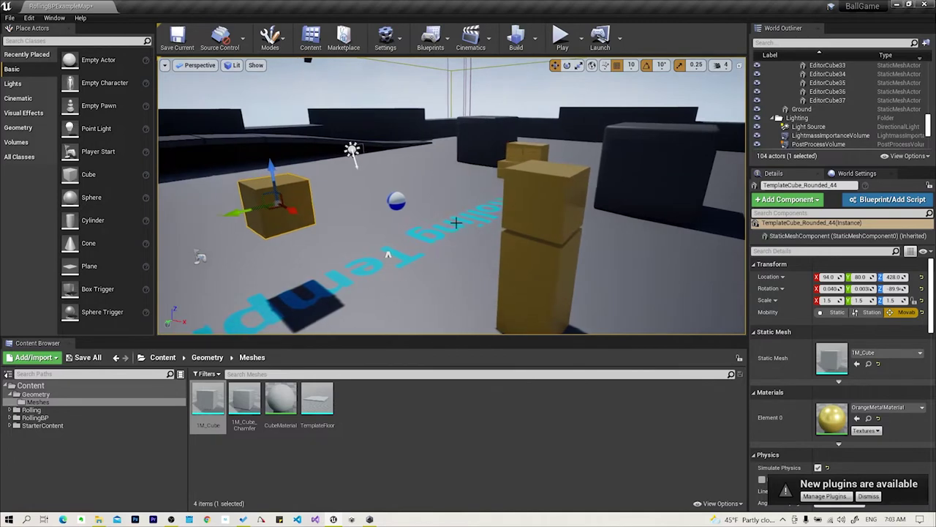
{"action": "right_click_drag", "start_coordinate": [439, 242], "coordinate": [429, 241]}
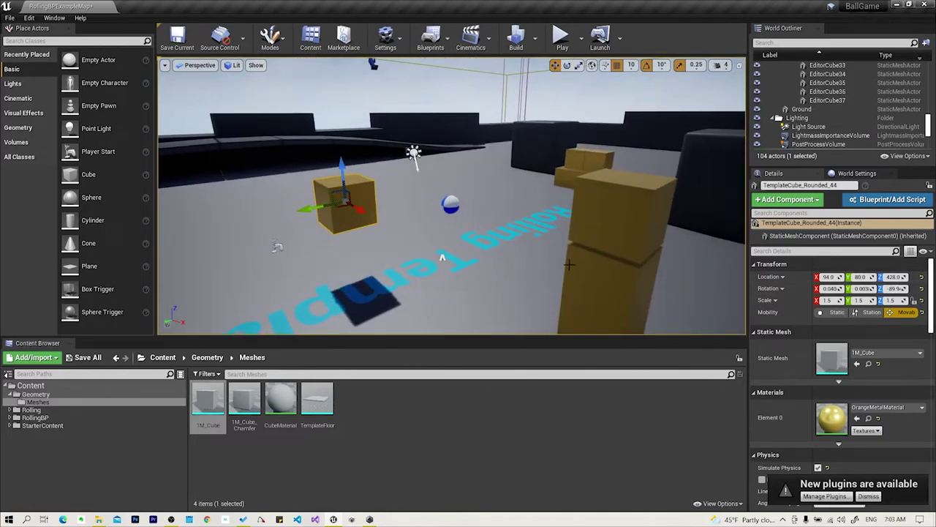
{"action": "right_click_drag", "start_coordinate": [460, 194], "coordinate": [435, 193]}
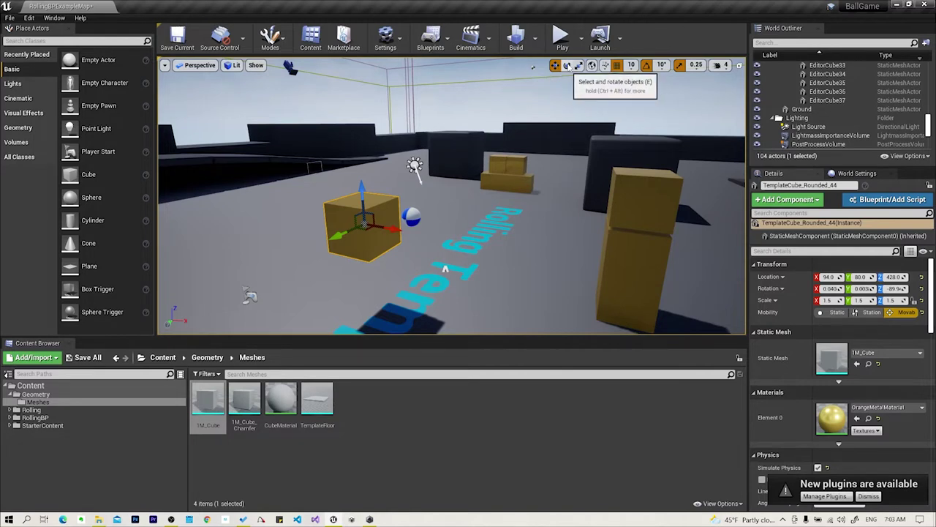
Cycle through the W, E and R transform modes and settle on rotation.
{"action": "left_click", "coordinate": [568, 66]}
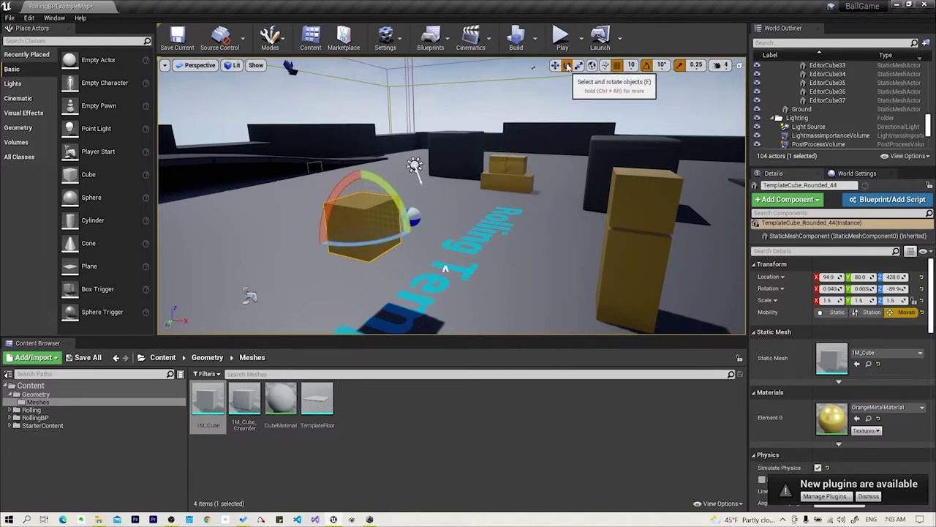
{"action": "key", "text": "w"}
{"action": "key", "text": "e"}
{"action": "key", "text": "r"}
{"action": "key", "text": "w"}
{"action": "key", "text": "e"}
{"action": "key", "text": "r"}
{"action": "key", "text": "w"}
{"action": "key", "text": "e"}
{"action": "key", "text": "r"}
{"action": "key", "text": "e"}
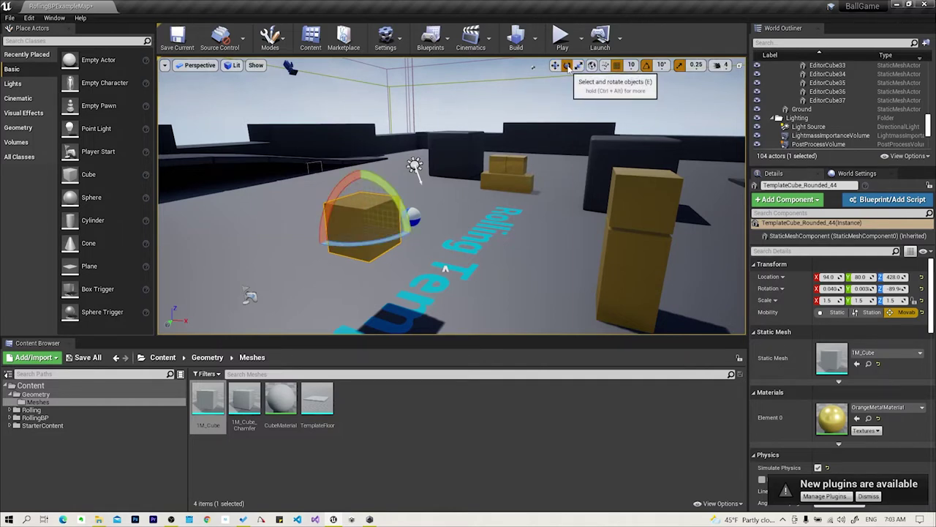
{"action": "right_click_drag", "start_coordinate": [468, 220], "coordinate": [476, 225]}
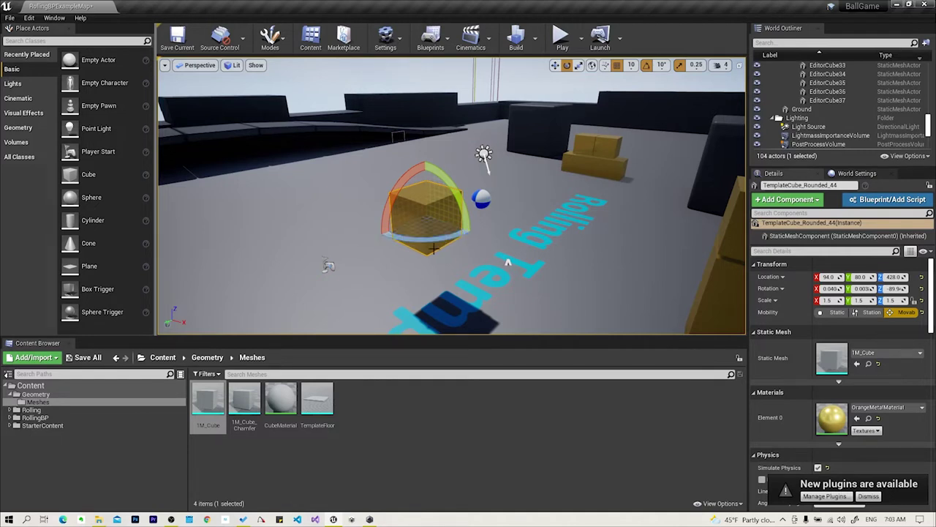
Rotate the cube 40° in yaw and 90° in pitch with snapping, then undo the rotation.
{"action": "mouse_move", "coordinate": [453, 234]}
{"action": "left_mouse_down"}
{"action": "mouse_move", "coordinate": [483, 237]}
{"action": "mouse_move", "coordinate": [363, 239]}
{"action": "left_mouse_up"}
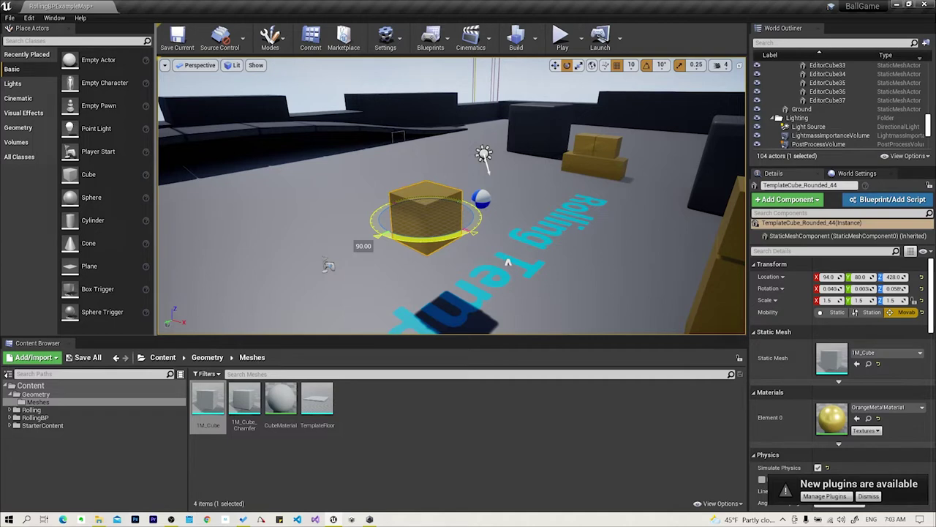
{"action": "left_click_drag", "start_coordinate": [414, 171], "coordinate": [377, 236]}
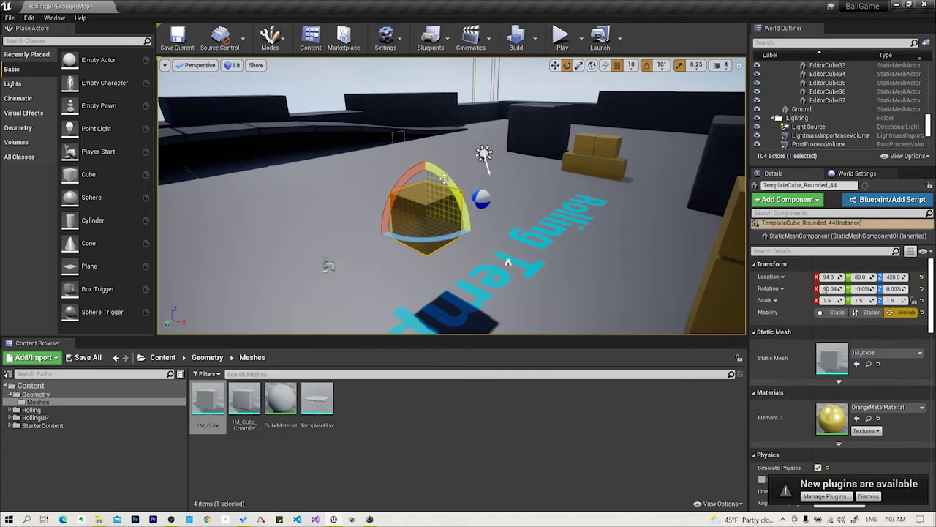
{"action": "left_click_drag", "start_coordinate": [444, 171], "coordinate": [437, 274]}
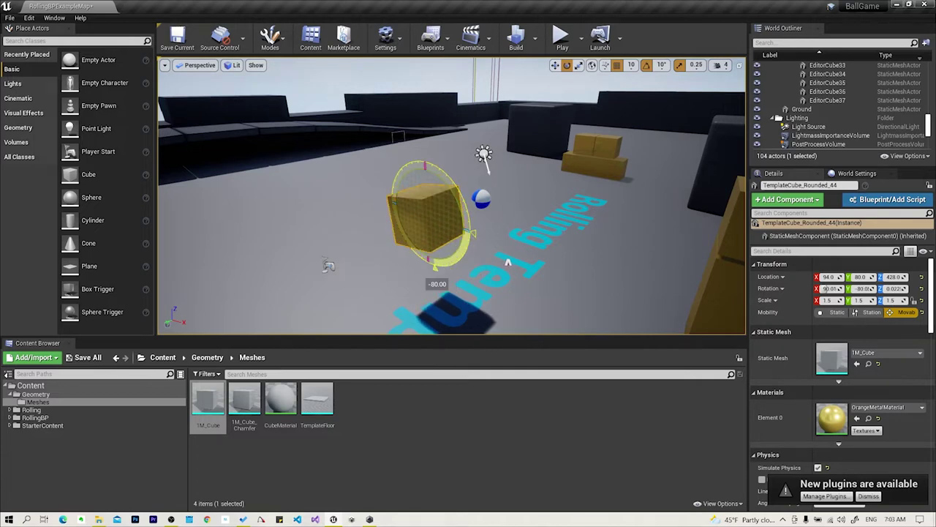
{"action": "left_click_drag", "start_coordinate": [437, 275], "coordinate": [438, 282]}
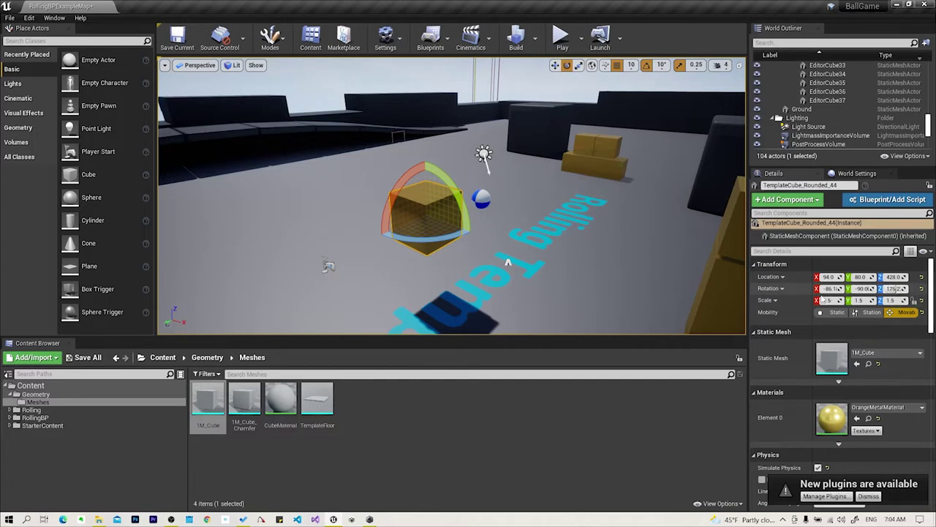
{"action": "key", "text": "r"}
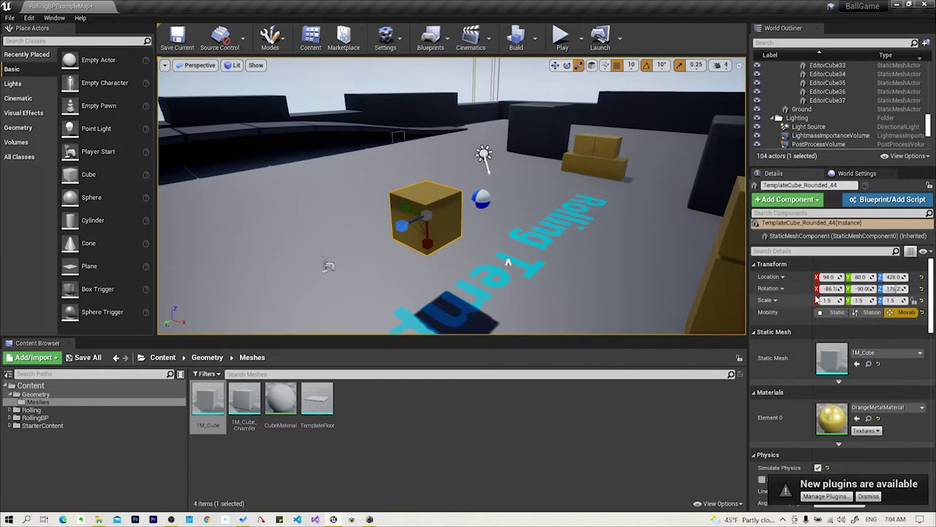
{"action": "key", "text": "ctrl+z"}
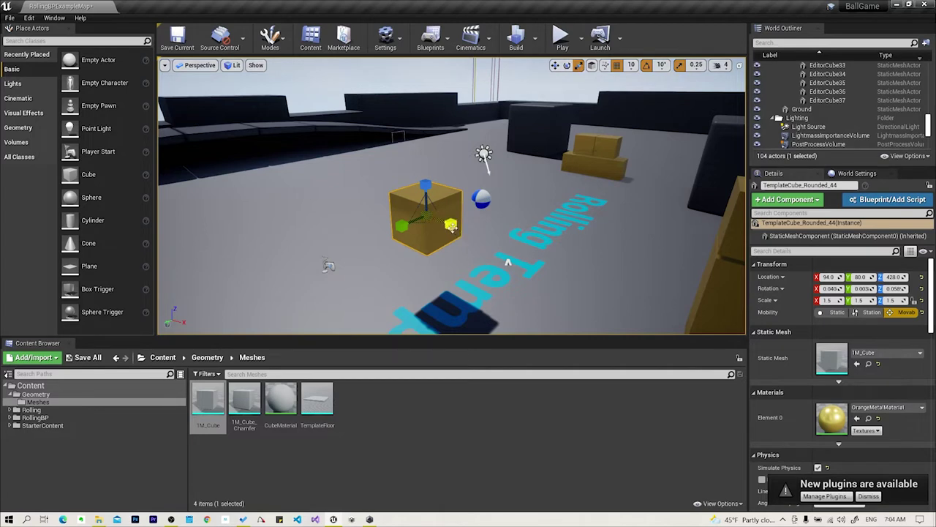
Stretch the cube along X and then Y, undoing each back to uniform scale 1.5.
{"action": "left_click_drag", "start_coordinate": [453, 230], "coordinate": [512, 241]}
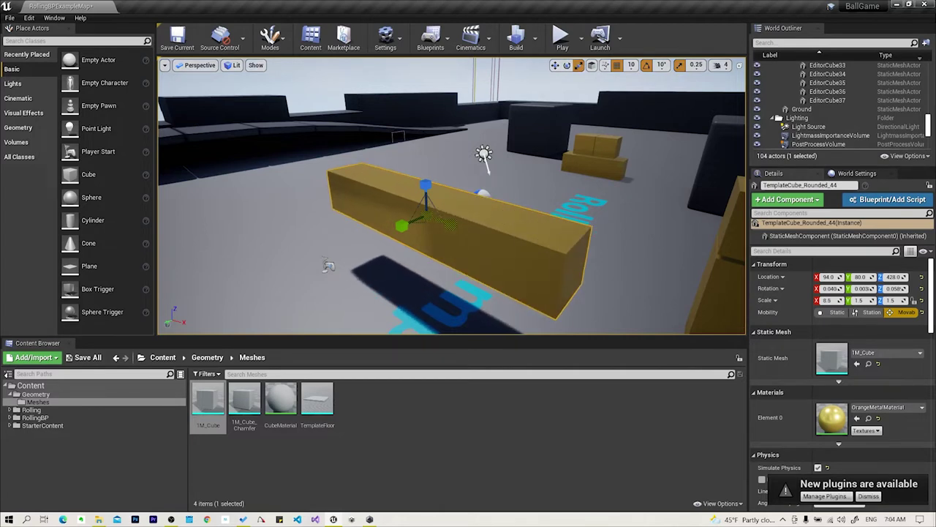
{"action": "left_click_drag", "start_coordinate": [329, 266], "coordinate": [381, 247]}
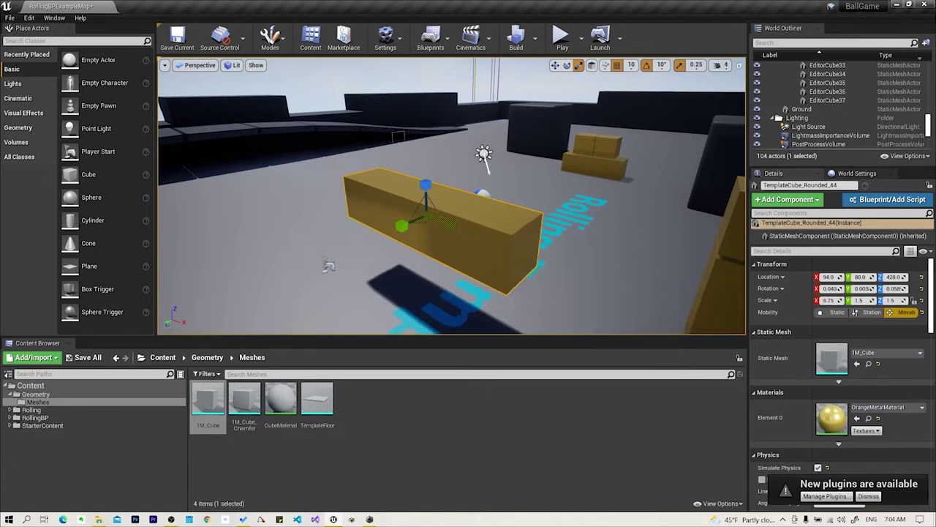
{"action": "key", "text": "ctrl+z"}
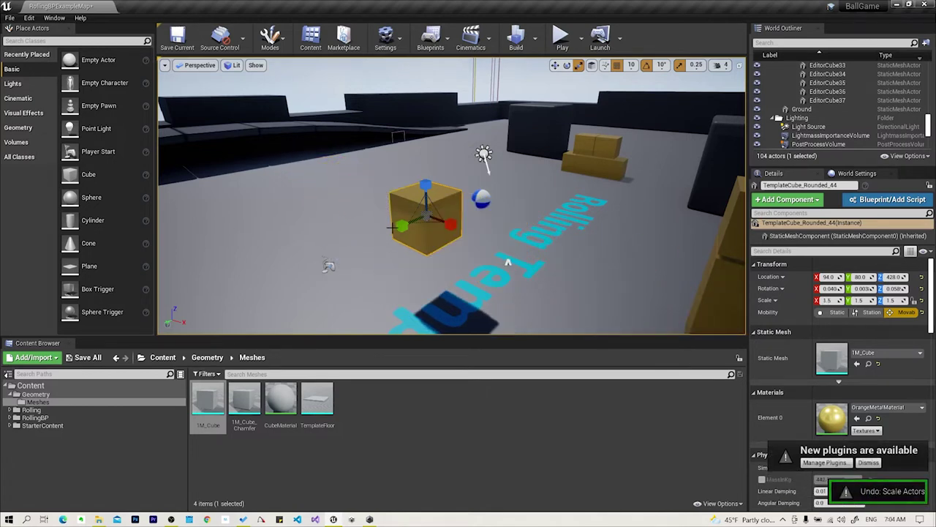
{"action": "left_click_drag", "start_coordinate": [328, 263], "coordinate": [508, 261]}
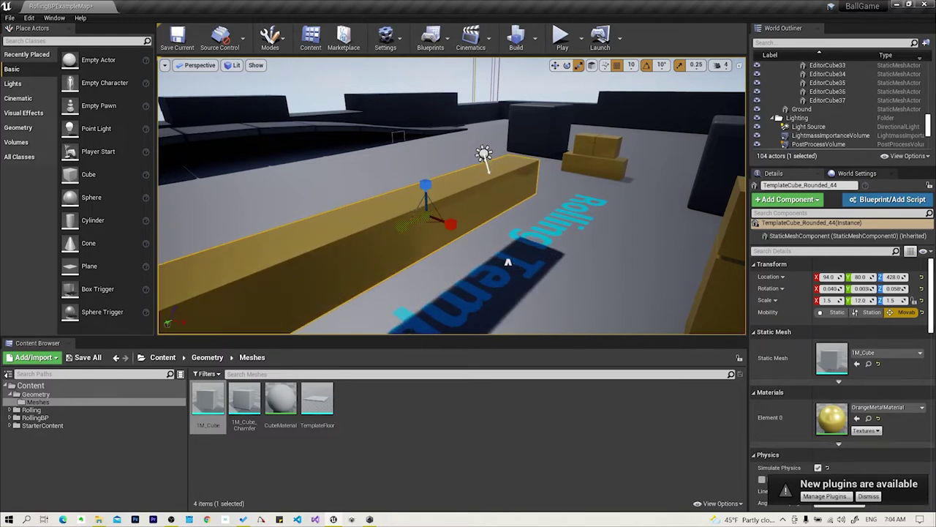
{"action": "left_click_drag", "start_coordinate": [508, 261], "coordinate": [466, 231]}
{"action": "key", "text": "ctrl+z"}
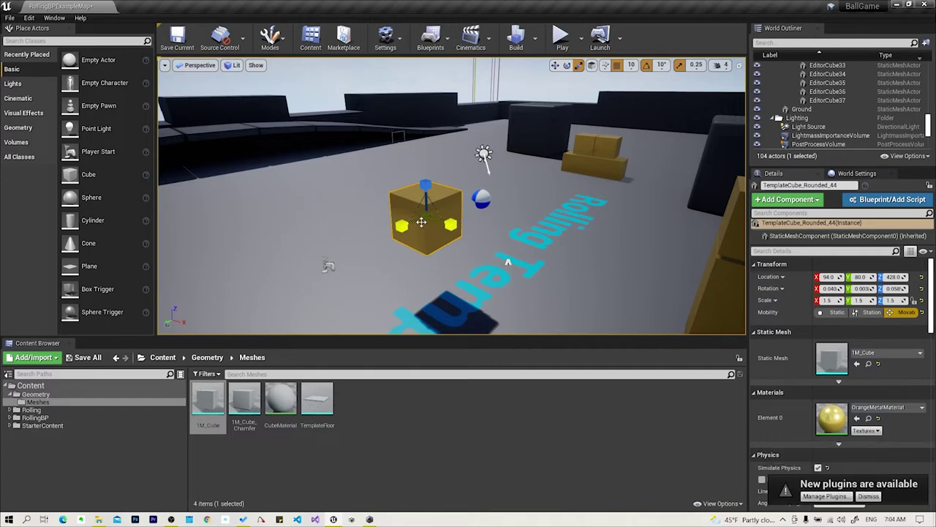
Try scaling the cube in XY, up along Z, and flat into a slab, undoing each.
{"action": "right_click_drag", "start_coordinate": [433, 231], "coordinate": [447, 205]}
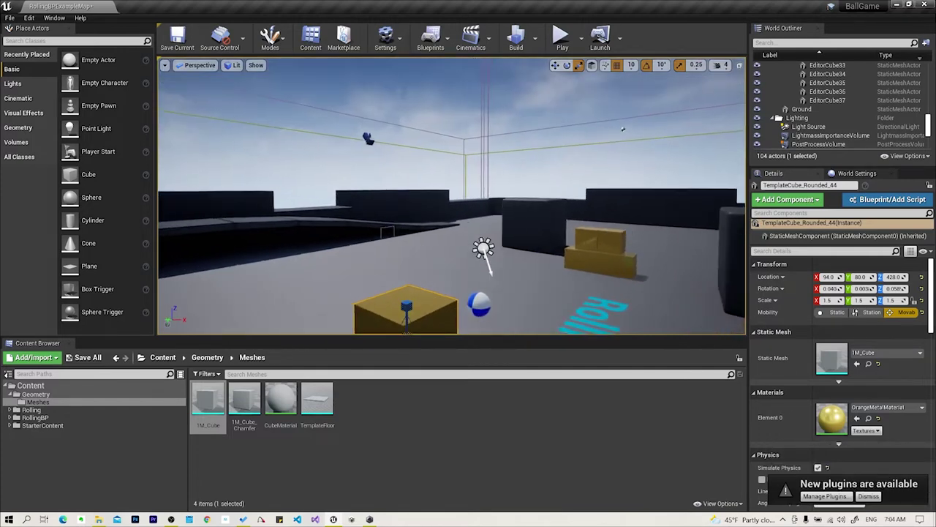
{"action": "mouse_move", "coordinate": [451, 183]}
{"action": "left_mouse_down"}
{"action": "mouse_move", "coordinate": [472, 208]}
{"action": "mouse_move", "coordinate": [554, 107]}
{"action": "left_mouse_up"}
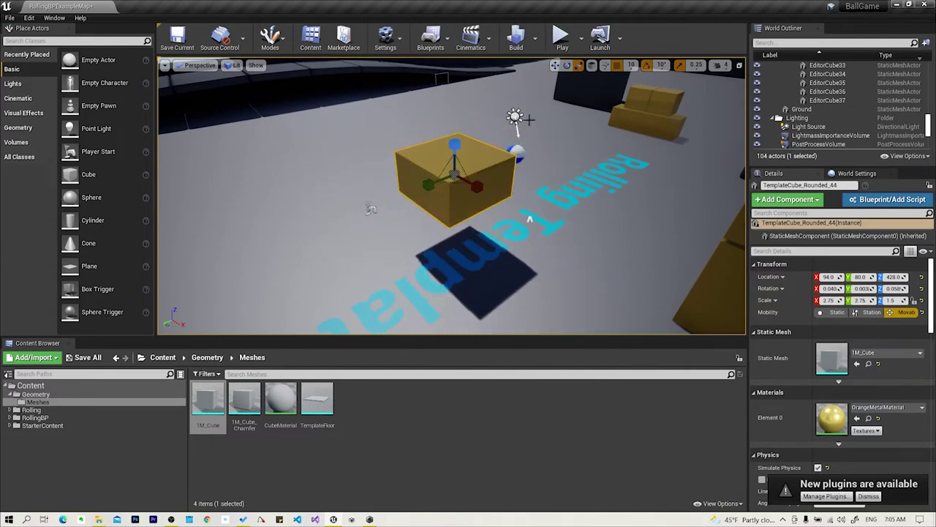
{"action": "left_click_drag", "start_coordinate": [454, 144], "coordinate": [455, 73]}
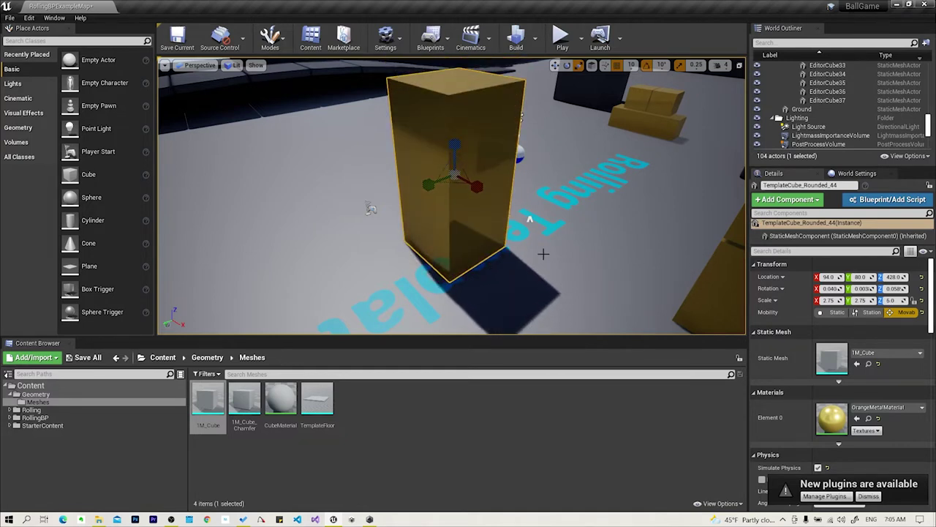
{"action": "key", "text": "ctrl+z"}
{"action": "key", "text": "ctrl+z"}
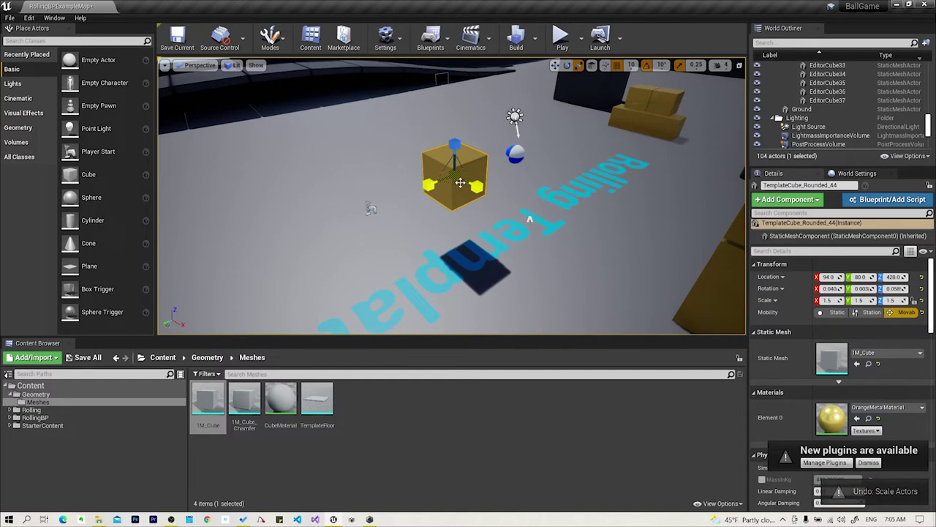
{"action": "mouse_move", "coordinate": [454, 144]}
{"action": "left_mouse_down"}
{"action": "mouse_move", "coordinate": [448, 181]}
{"action": "mouse_move", "coordinate": [495, 134]}
{"action": "mouse_move", "coordinate": [454, 165]}
{"action": "left_mouse_up"}
{"action": "mouse_move", "coordinate": [528, 218]}
{"action": "right_mouse_down"}
{"action": "mouse_move", "coordinate": [442, 245]}
{"action": "mouse_move", "coordinate": [490, 234]}
{"action": "right_mouse_up"}
{"action": "key", "text": "ctrl+z"}
{"action": "key", "text": "ctrl+z"}
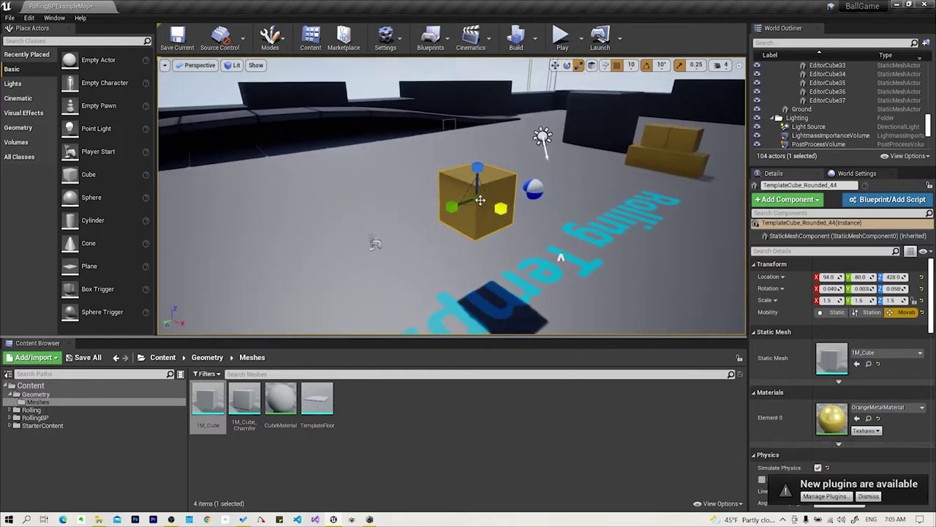
Scale the cube uniformly with the centre handle up to 4.25 on every axis.
{"action": "right_click_drag", "start_coordinate": [477, 199], "coordinate": [476, 199]}
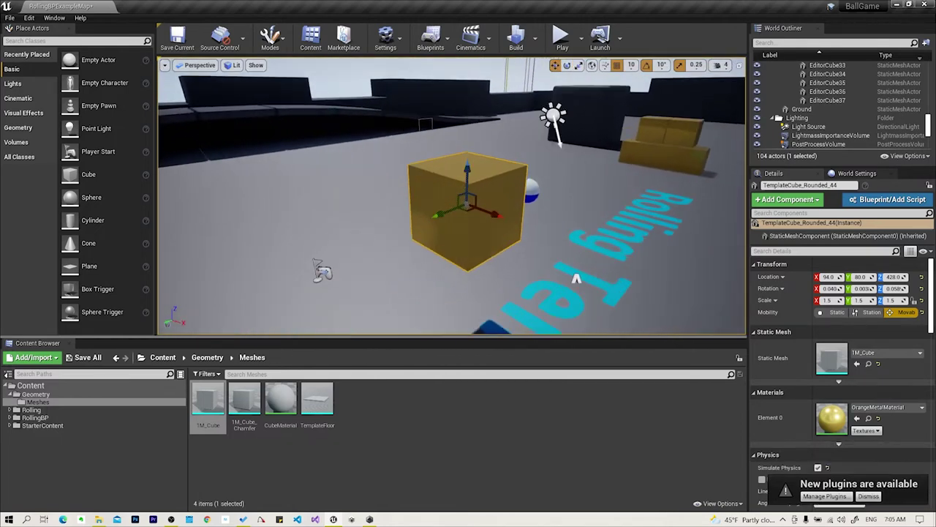
{"action": "key", "text": "e"}
{"action": "key", "text": "r"}
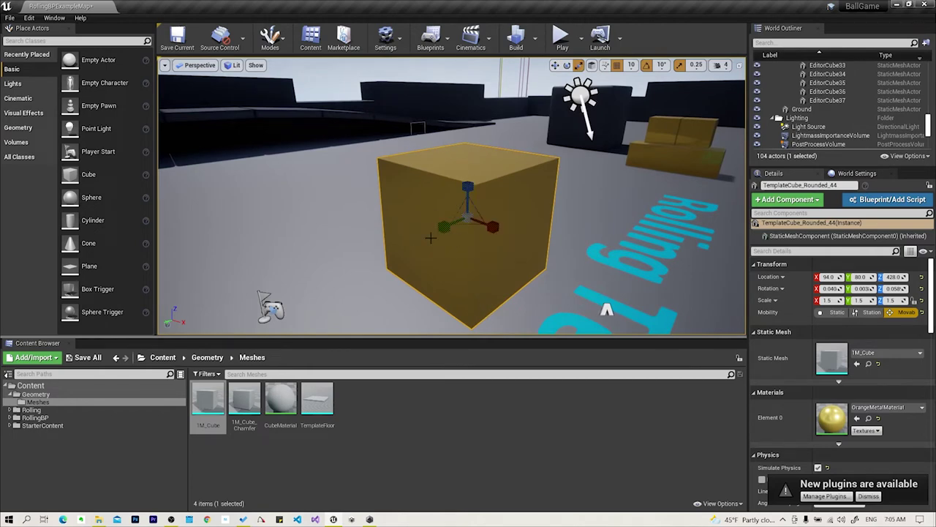
{"action": "scroll", "coordinate": [463, 239], "scroll_direction": "down", "scroll_amount": 10}
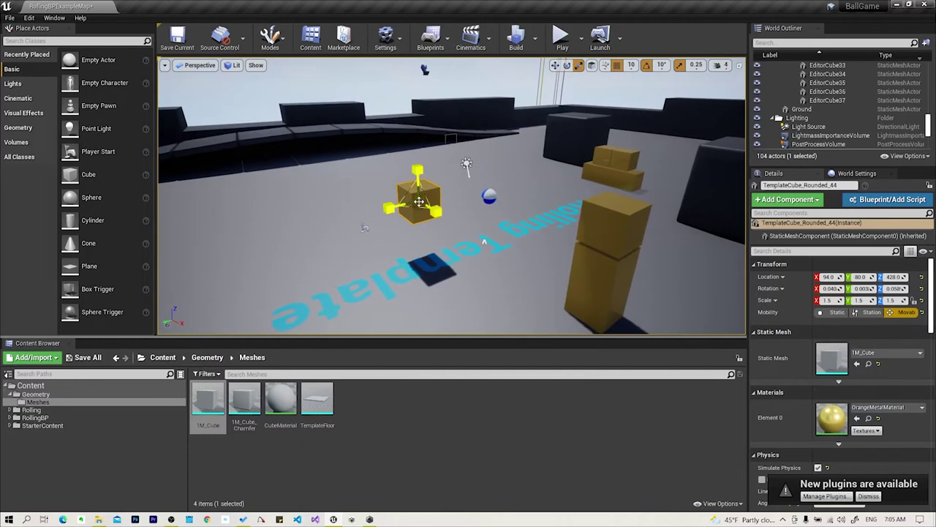
{"action": "mouse_move", "coordinate": [421, 201]}
{"action": "left_mouse_down"}
{"action": "mouse_move", "coordinate": [415, 220]}
{"action": "mouse_move", "coordinate": [417, 206]}
{"action": "left_mouse_up"}
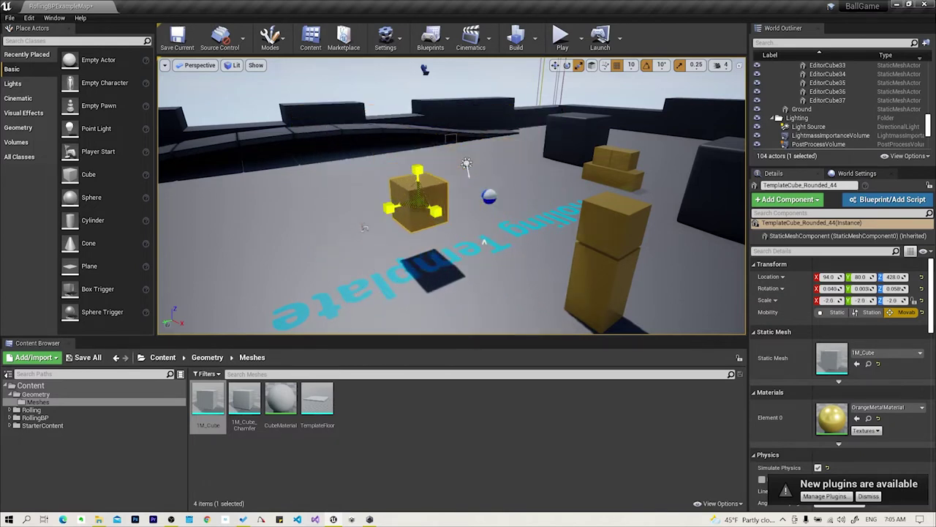
{"action": "mouse_move", "coordinate": [417, 206]}
{"action": "left_mouse_down"}
{"action": "mouse_move", "coordinate": [420, 176]}
{"action": "mouse_move", "coordinate": [421, 198]}
{"action": "left_mouse_up"}
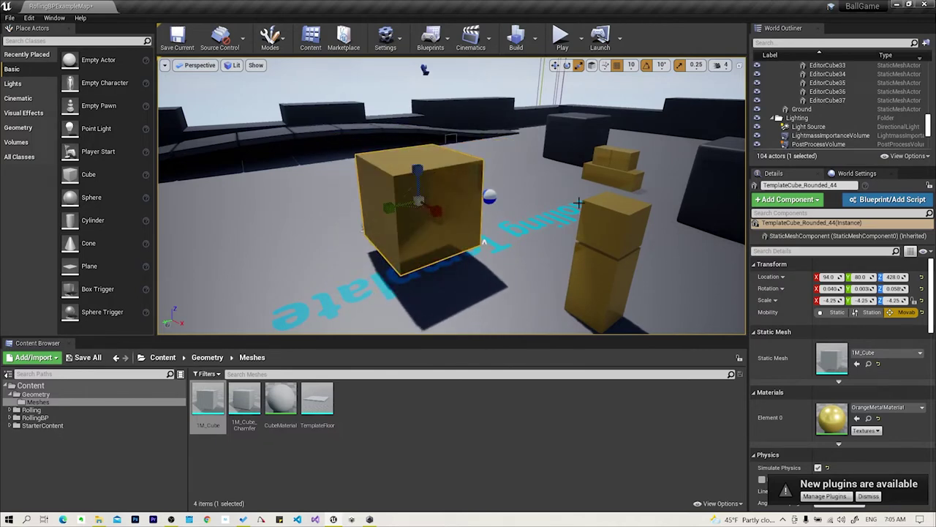
{"action": "right_click_drag", "start_coordinate": [535, 169], "coordinate": [536, 170]}
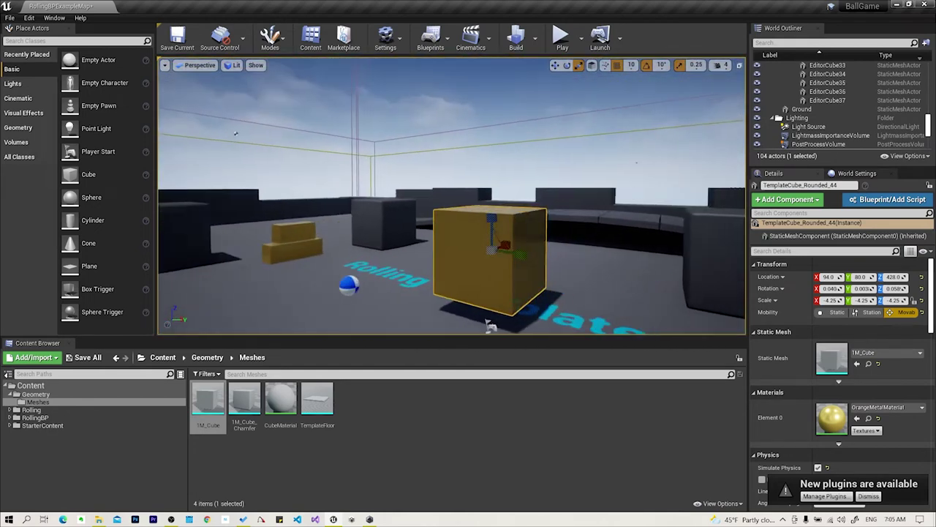
{"action": "mouse_move", "coordinate": [535, 169]}
{"action": "right_mouse_down"}
{"action": "mouse_move", "coordinate": [404, 312]}
{"action": "mouse_move", "coordinate": [517, 243]}
{"action": "right_mouse_up"}
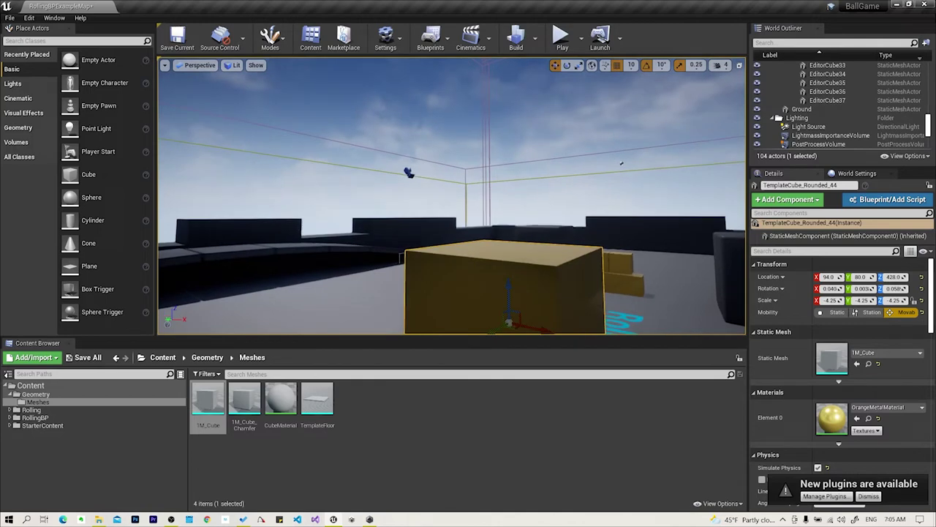
Undo the scale changes and last move, returning the cube to uniform 1.5.
{"action": "left_click", "coordinate": [578, 66]}
{"action": "left_click_drag", "start_coordinate": [434, 195], "coordinate": [378, 227]}
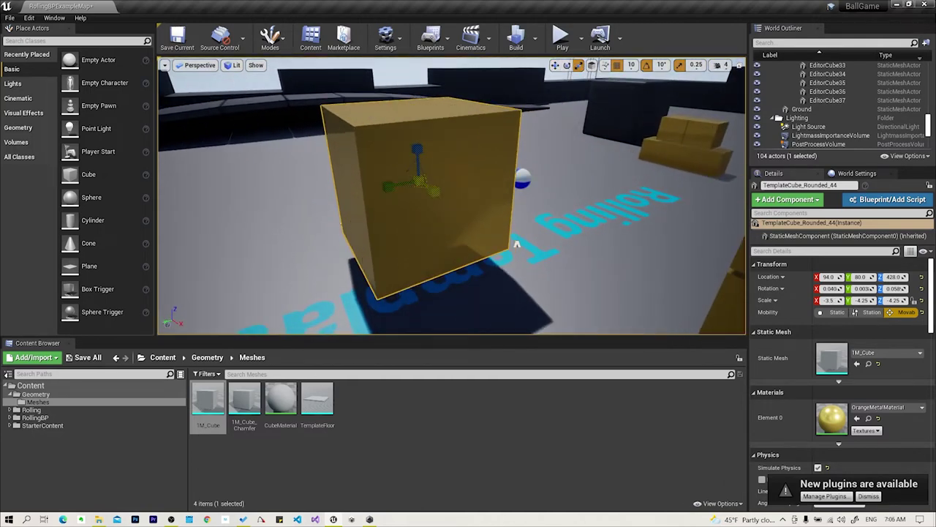
{"action": "key", "text": "ctrl+z"}
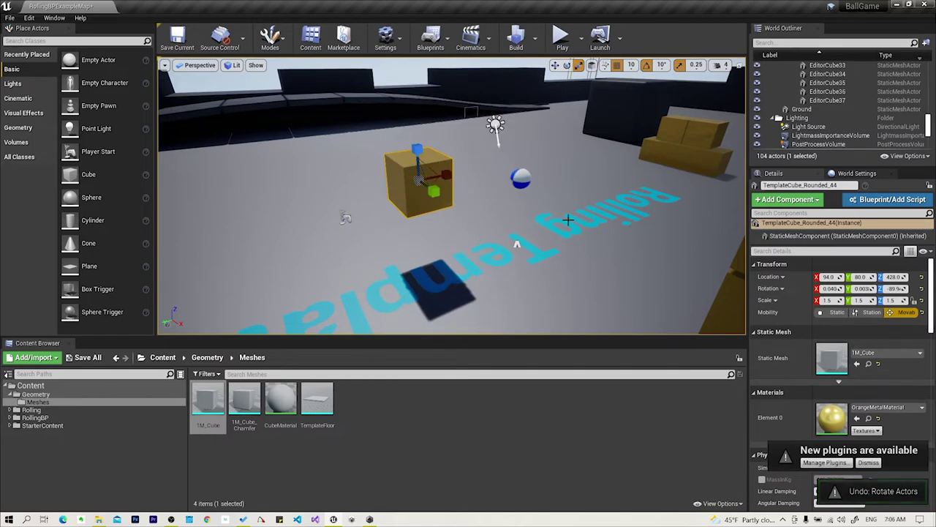
{"action": "right_click_drag", "start_coordinate": [556, 198], "coordinate": [556, 197]}
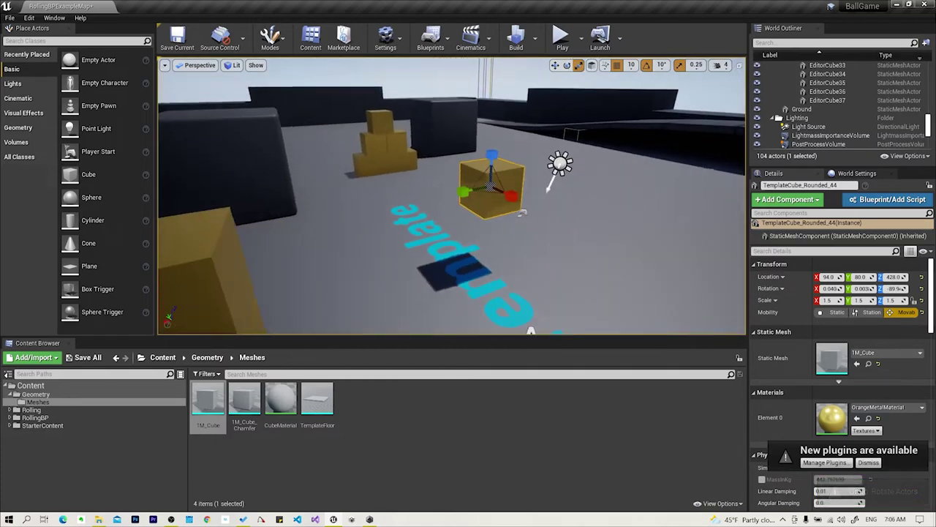
{"action": "key", "text": "ctrl+z"}
{"action": "key", "text": "ctrl+z"}
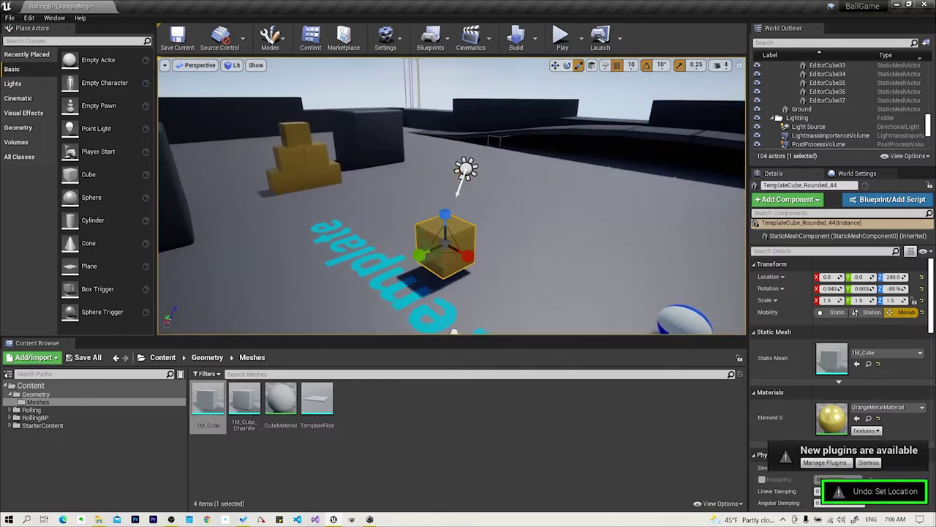
Drag the blue Z arrow to raise the cube to a height of 440.
{"action": "right_click_drag", "start_coordinate": [453, 198], "coordinate": [453, 197]}
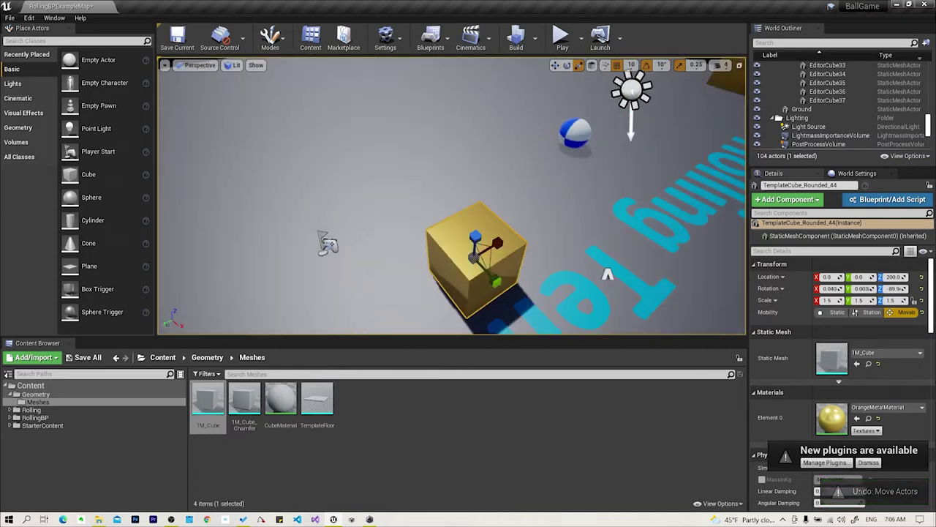
{"action": "left_click_drag", "start_coordinate": [453, 192], "coordinate": [453, 146]}
{"action": "right_click_drag", "start_coordinate": [439, 207], "coordinate": [439, 207]}
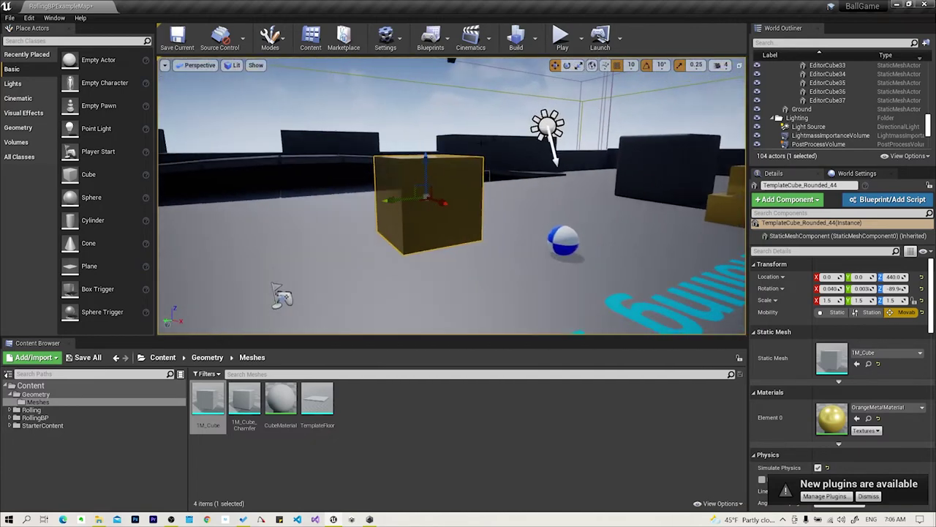
{"action": "mouse_move", "coordinate": [429, 164]}
{"action": "left_mouse_down"}
{"action": "mouse_move", "coordinate": [426, 101]}
{"action": "mouse_move", "coordinate": [431, 164]}
{"action": "left_mouse_up"}
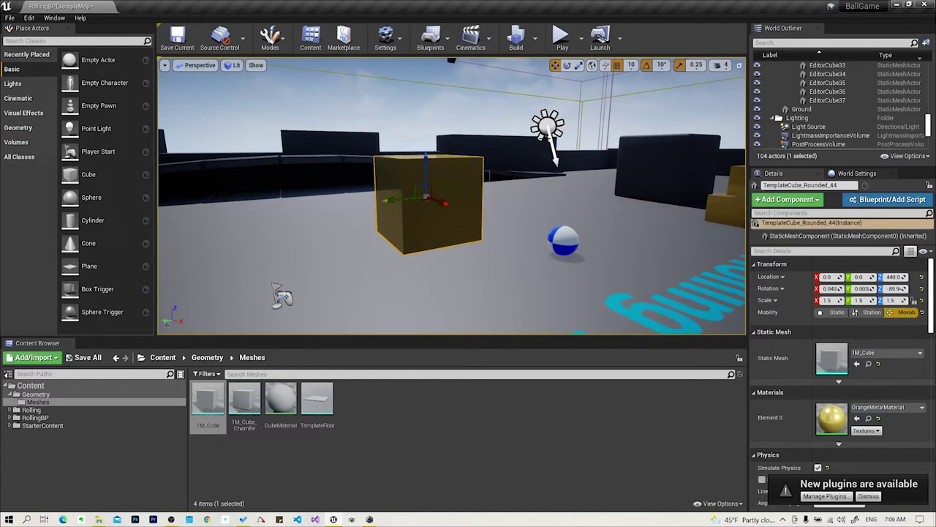
Slide the cube along Y with grid snap 1, then snap 5, reaching Y 55.
{"action": "left_click", "coordinate": [632, 67]}
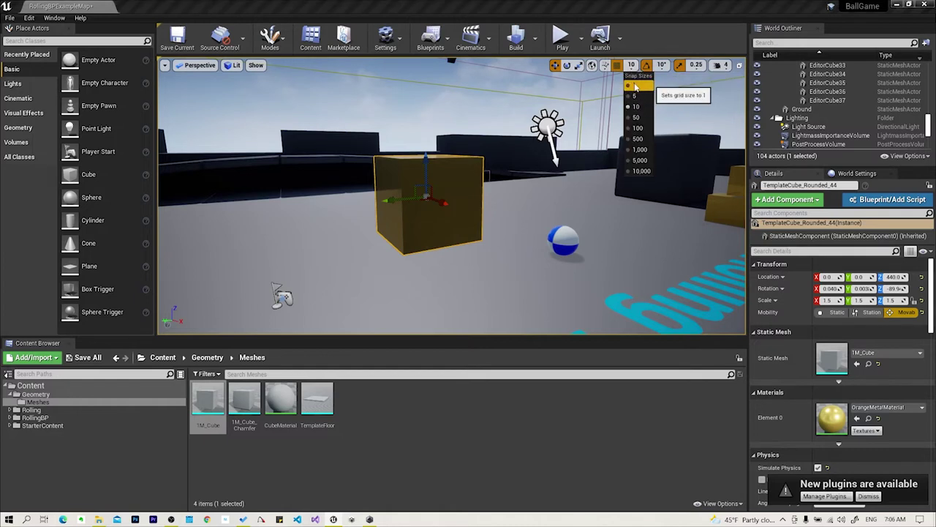
{"action": "left_click", "coordinate": [635, 87]}
{"action": "mouse_move", "coordinate": [385, 199]}
{"action": "left_mouse_down"}
{"action": "mouse_move", "coordinate": [265, 230]}
{"action": "mouse_move", "coordinate": [307, 224]}
{"action": "left_mouse_up"}
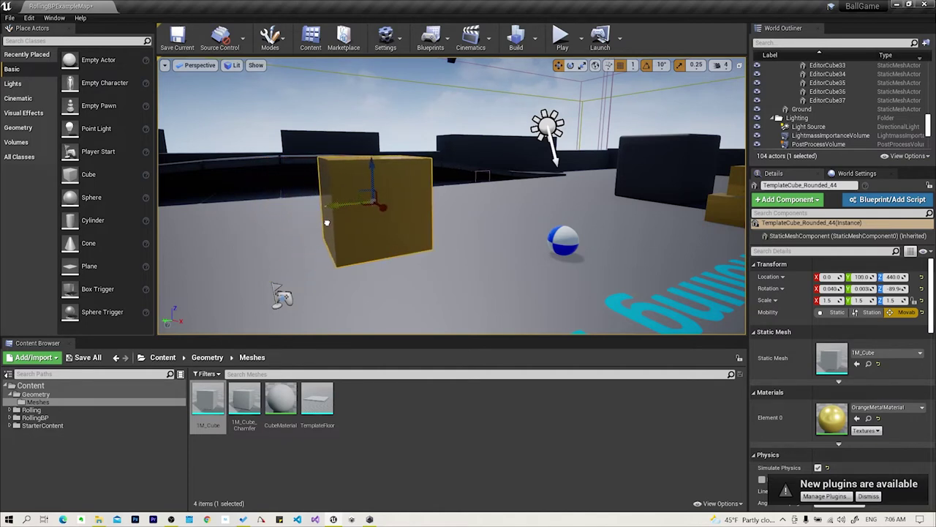
{"action": "left_click_drag", "start_coordinate": [307, 225], "coordinate": [329, 220]}
{"action": "left_click", "coordinate": [632, 65]}
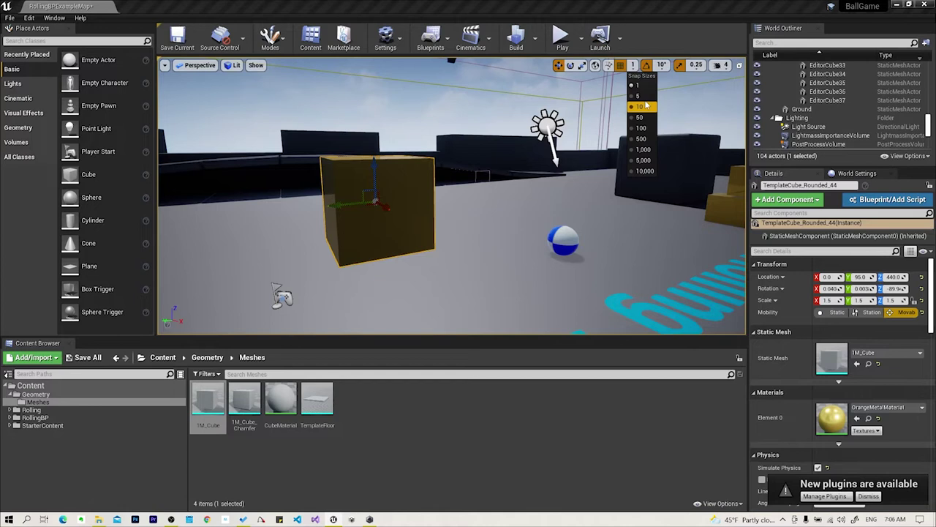
{"action": "left_click", "coordinate": [640, 87]}
{"action": "left_click_drag", "start_coordinate": [331, 209], "coordinate": [354, 205]}
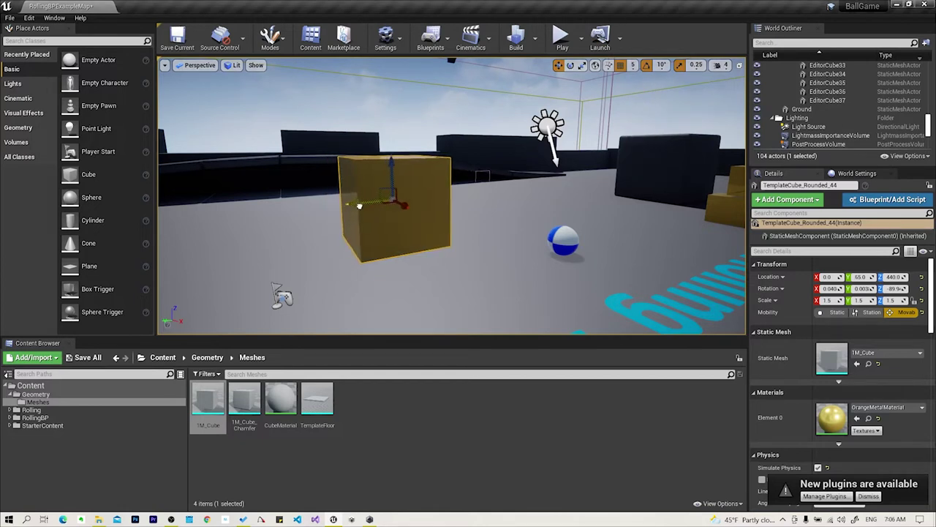
Move the cube along Y with snap 10 then 50 to Y 65, then reset snap to 10.
{"action": "left_click", "coordinate": [632, 65]}
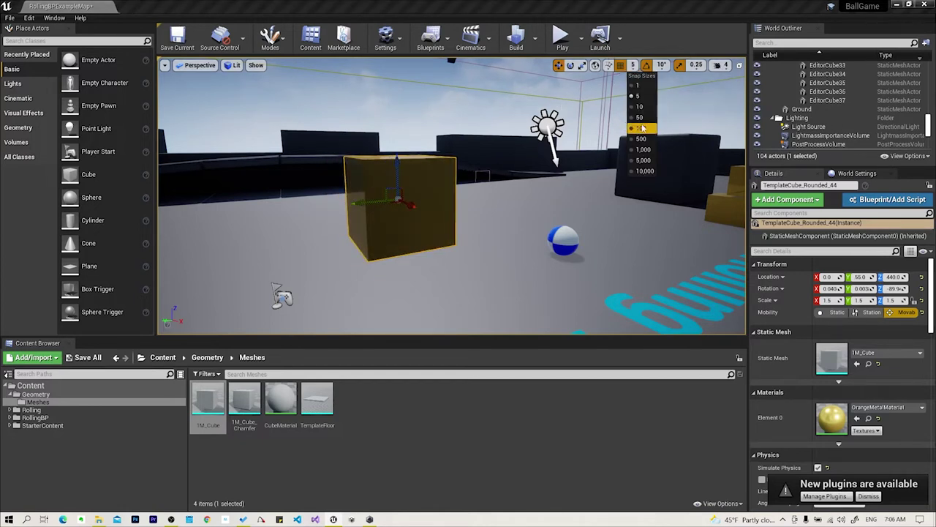
{"action": "left_click", "coordinate": [641, 108]}
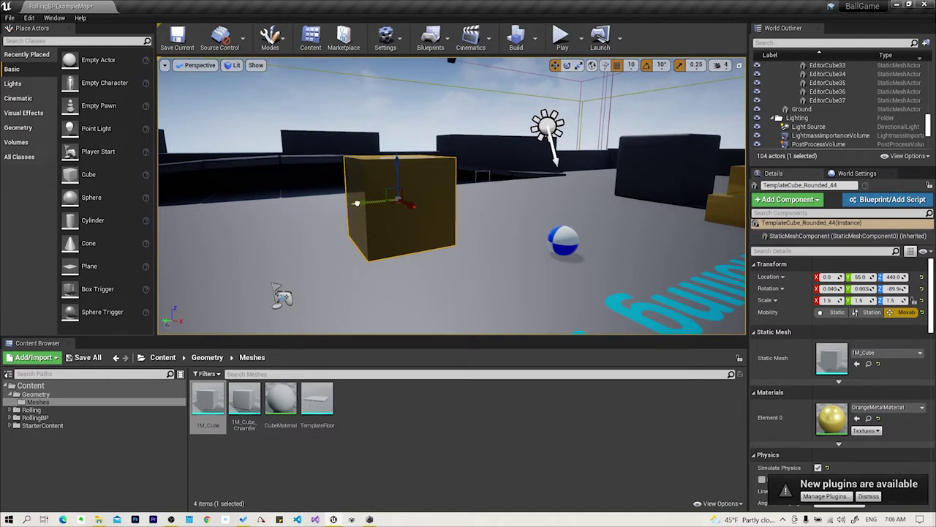
{"action": "left_click_drag", "start_coordinate": [357, 203], "coordinate": [379, 201]}
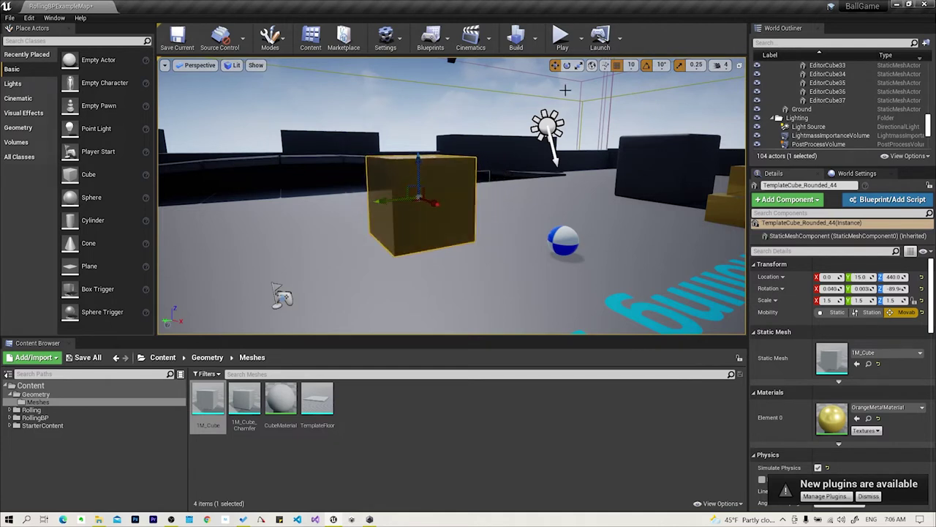
{"action": "left_click", "coordinate": [632, 66]}
{"action": "left_click", "coordinate": [630, 120]}
{"action": "left_click_drag", "start_coordinate": [380, 203], "coordinate": [357, 208]}
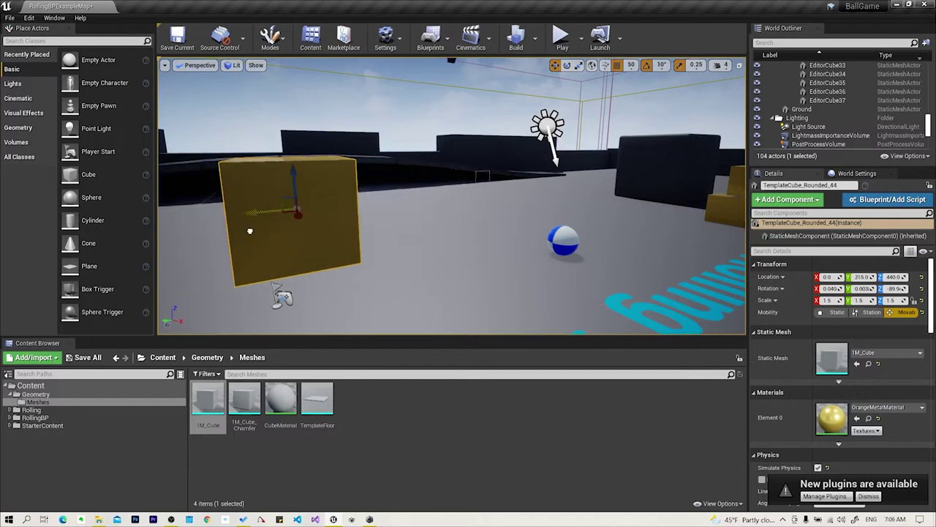
{"action": "left_click", "coordinate": [632, 65]}
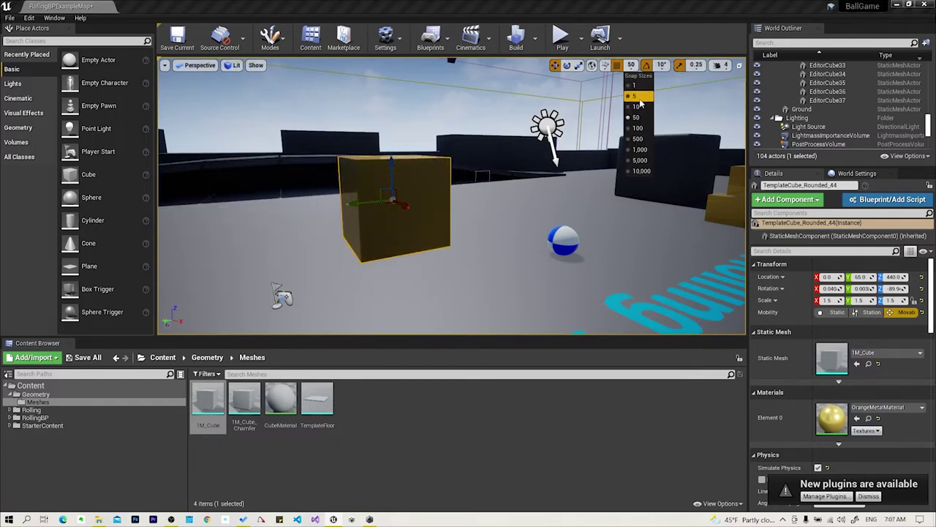
{"action": "left_click", "coordinate": [637, 107]}
{"action": "right_click_drag", "start_coordinate": [702, 219], "coordinate": [702, 219]}
{"action": "right_click_drag", "start_coordinate": [430, 275], "coordinate": [430, 275]}
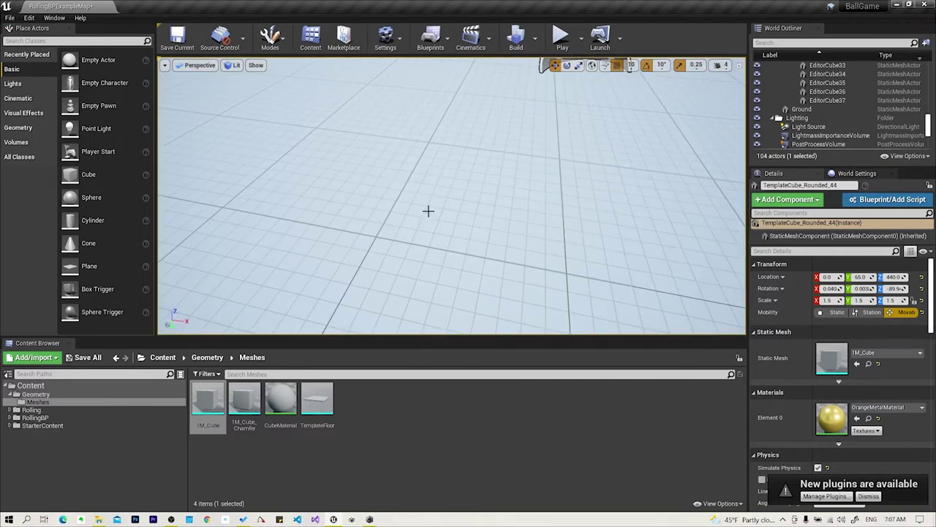
Compare the floor grid at snap sizes 50, then 1, 5 and back to 1.
{"action": "left_click", "coordinate": [631, 66]}
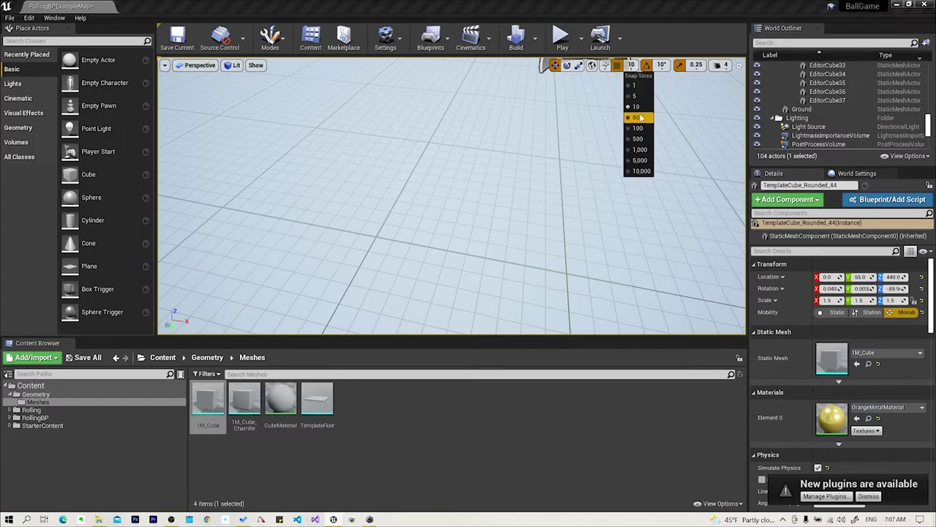
{"action": "left_click", "coordinate": [638, 117]}
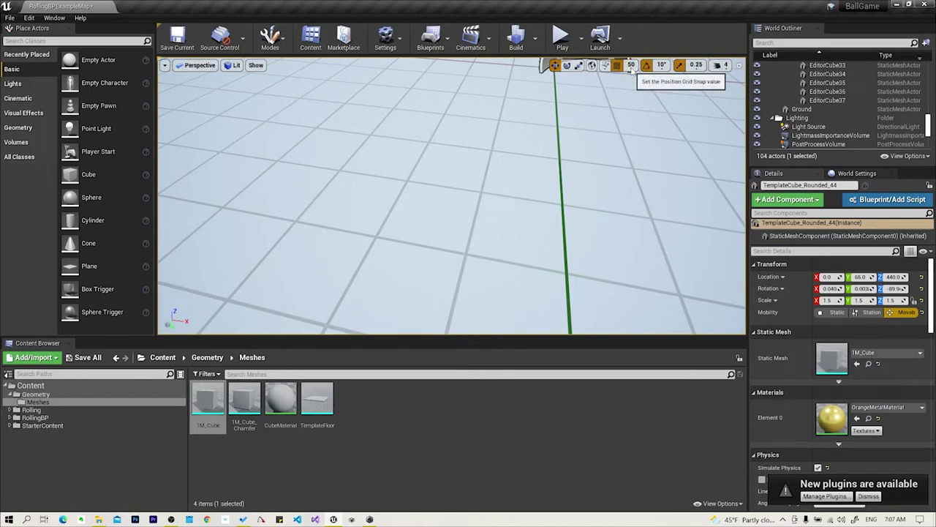
{"action": "left_click", "coordinate": [631, 66]}
{"action": "left_click", "coordinate": [631, 87]}
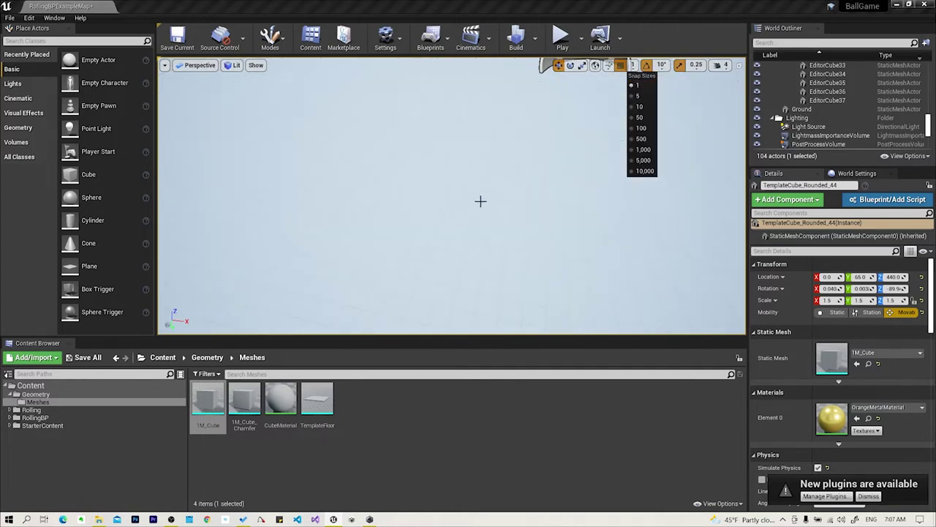
{"action": "left_click", "coordinate": [635, 97]}
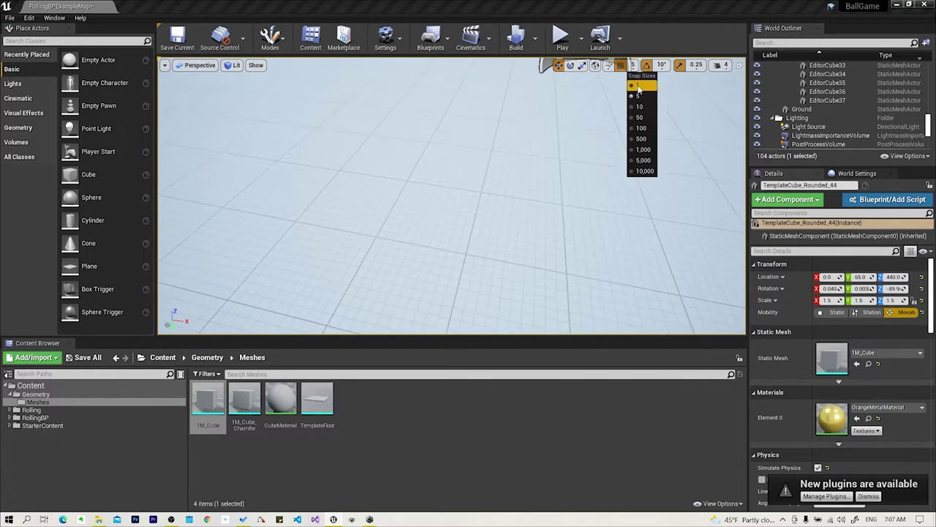
{"action": "left_click", "coordinate": [638, 87]}
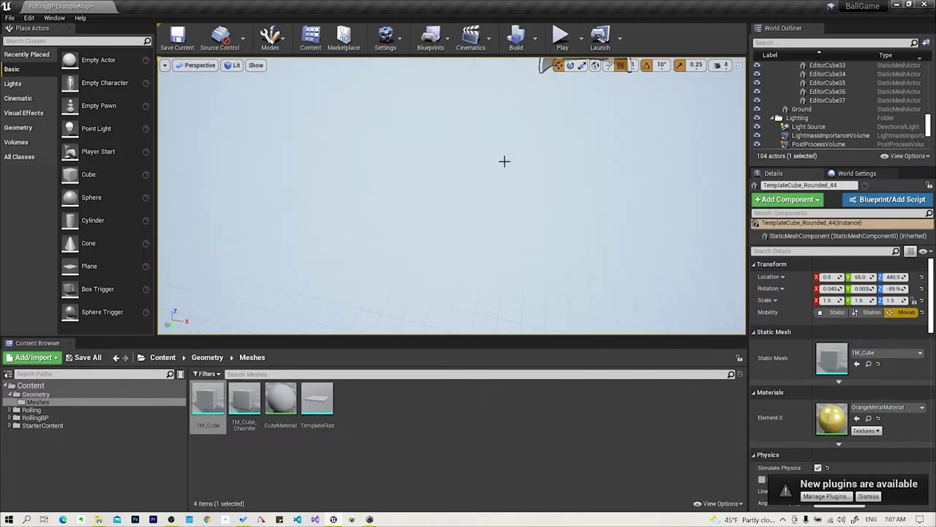
{"action": "left_click", "coordinate": [461, 234]}
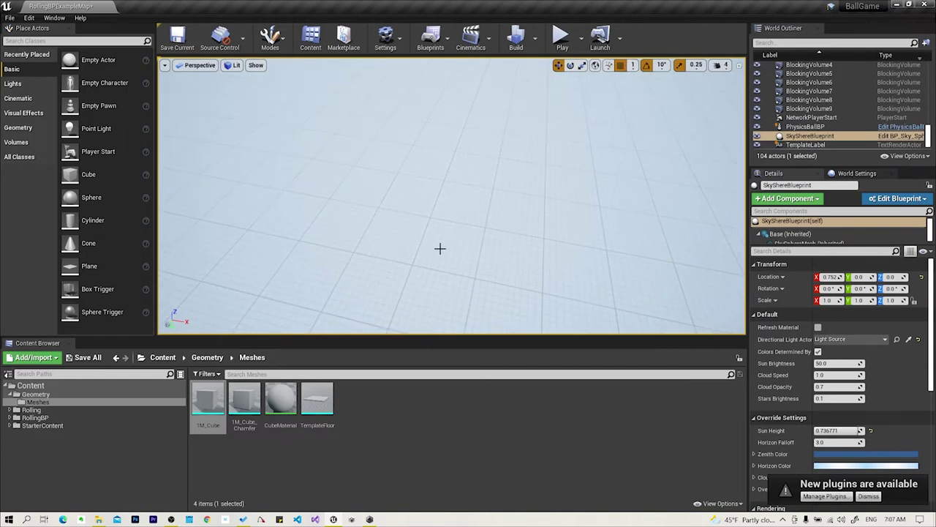
Cycle grid snap through 5, 10 and 5, refocus the view, and settle on 10.
{"action": "left_click", "coordinate": [634, 66]}
{"action": "left_click", "coordinate": [637, 98]}
{"action": "left_click", "coordinate": [634, 66]}
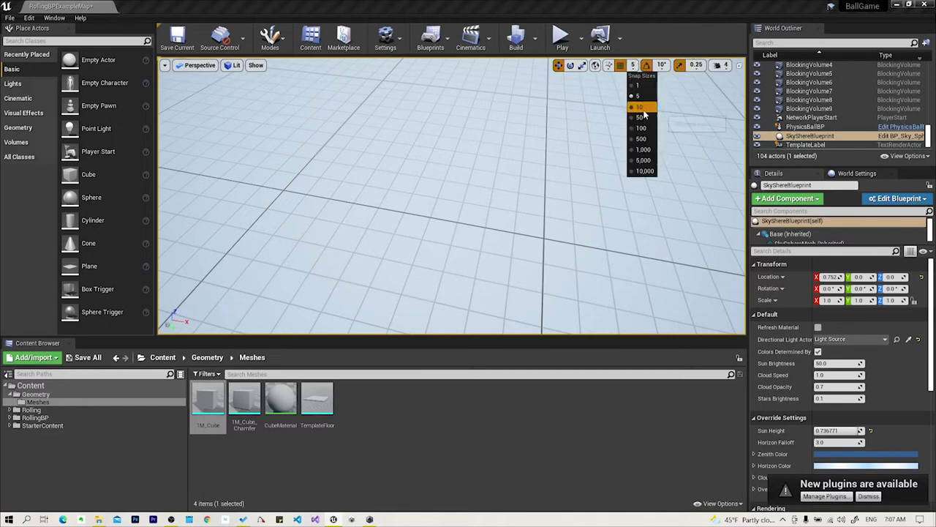
{"action": "left_click", "coordinate": [641, 108]}
{"action": "left_click", "coordinate": [633, 66]}
{"action": "left_click", "coordinate": [634, 98]}
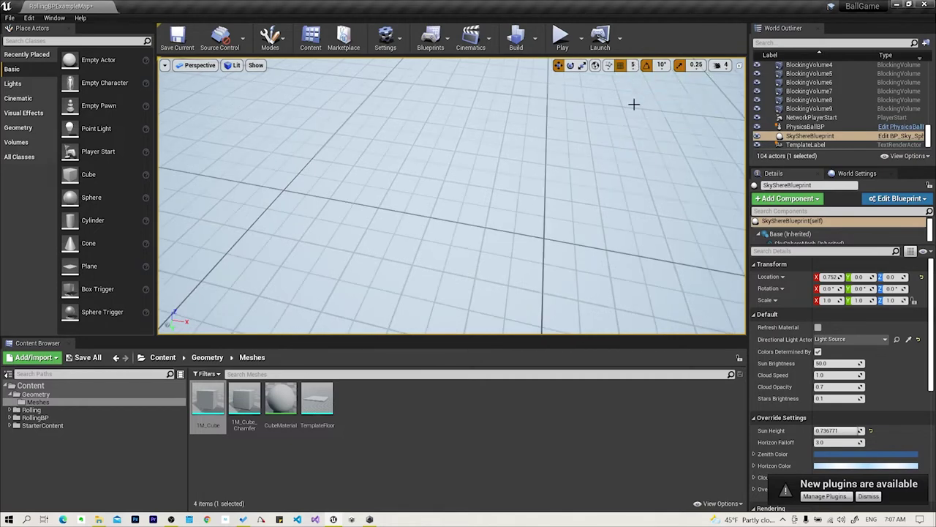
{"action": "key", "text": "f"}
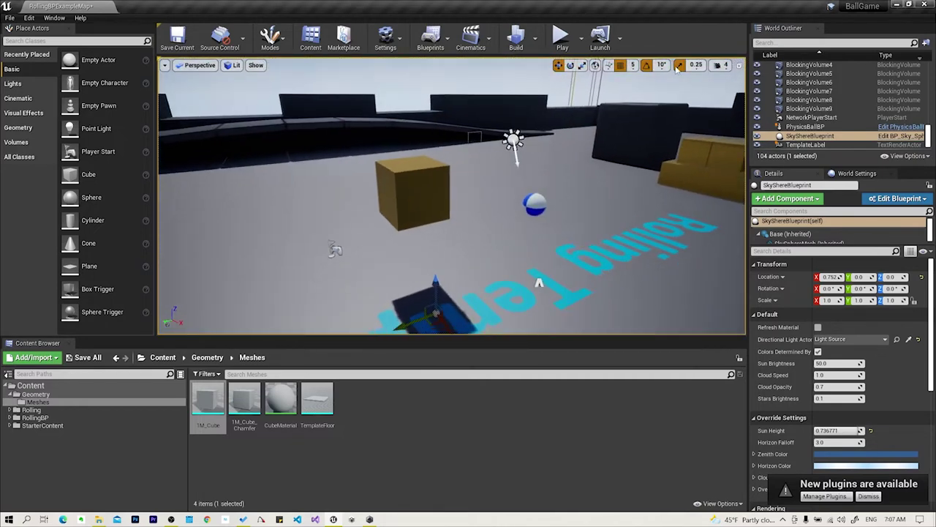
{"action": "left_click", "coordinate": [638, 67]}
{"action": "left_click", "coordinate": [641, 106]}
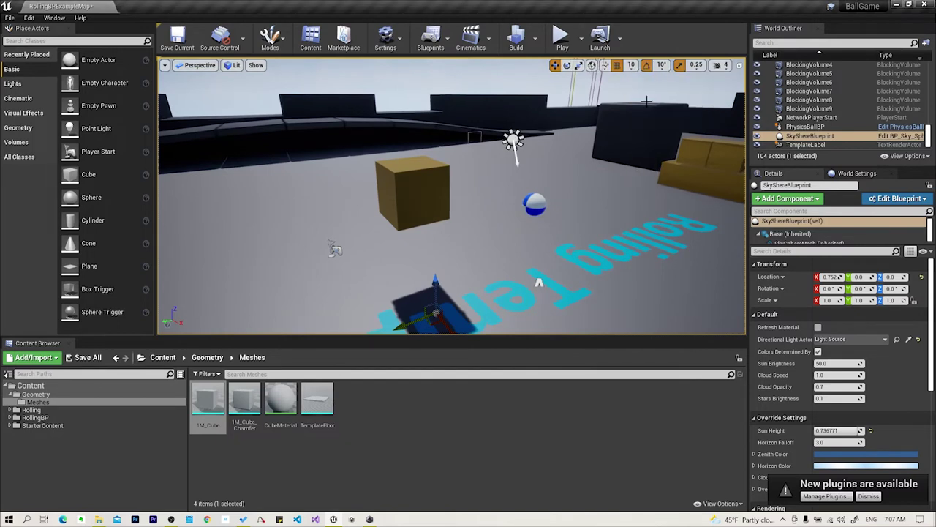
Select the orange cube, drag it far along Y, and bring it back into view.
{"action": "left_click", "coordinate": [421, 192]}
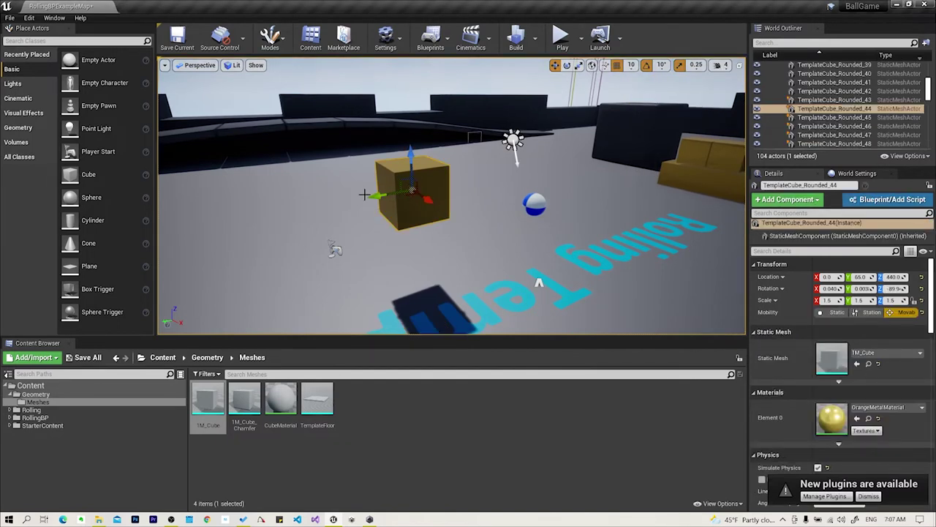
{"action": "mouse_move", "coordinate": [378, 200]}
{"action": "left_mouse_down", "text": "shift"}
{"action": "mouse_move", "coordinate": [432, 168]}
{"action": "mouse_move", "coordinate": [462, 166]}
{"action": "left_mouse_up", "text": "shift"}
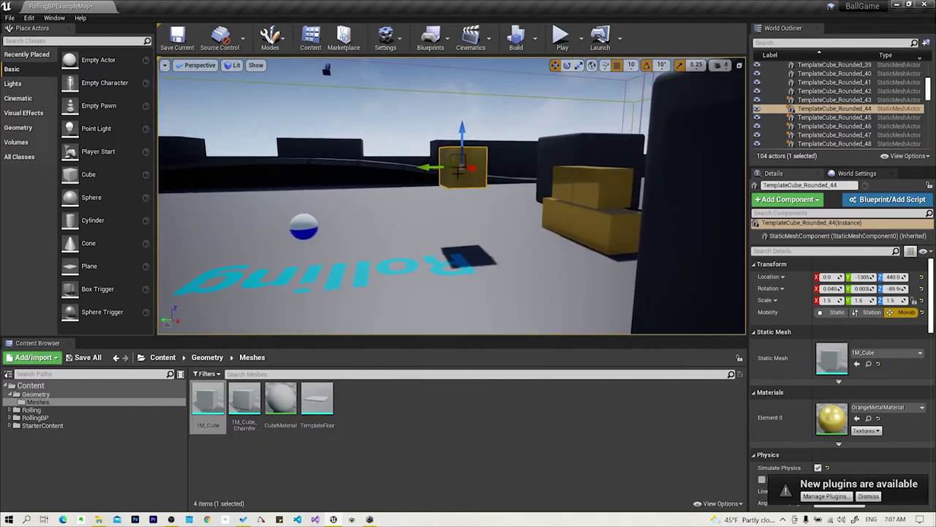
{"action": "left_click", "coordinate": [463, 163]}
{"action": "key", "text": "ctrl+z"}
{"action": "key", "text": "f"}
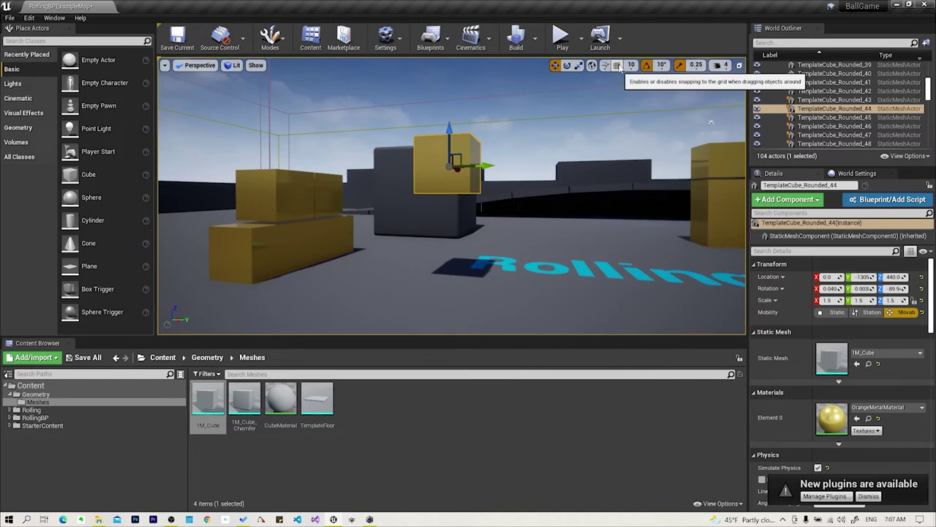
Drag the cube back to Y -1044, lower it to Z 431.6, and re-enable grid snapping.
{"action": "mouse_move", "coordinate": [484, 167]}
{"action": "left_mouse_down"}
{"action": "mouse_move", "coordinate": [569, 182]}
{"action": "mouse_move", "coordinate": [564, 173]}
{"action": "left_mouse_up"}
{"action": "left_click_drag", "start_coordinate": [547, 124], "coordinate": [548, 129]}
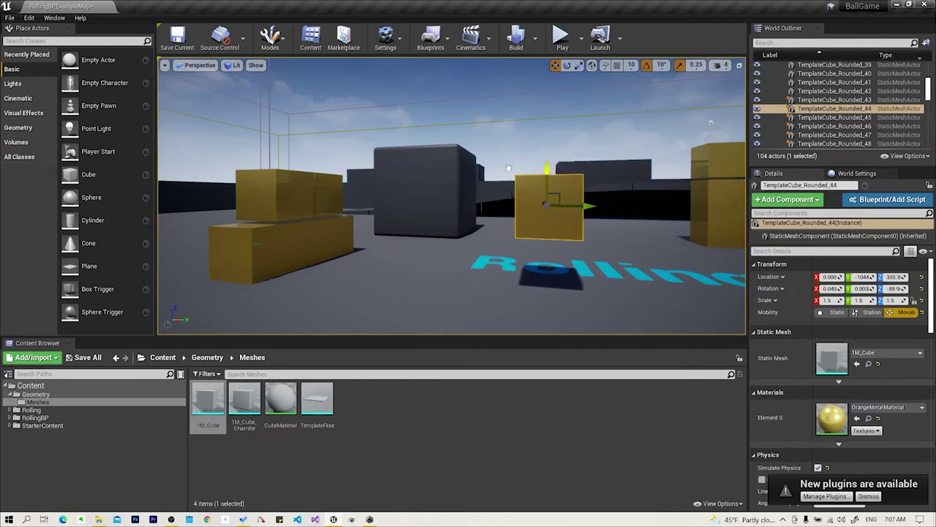
{"action": "right_click_drag", "start_coordinate": [605, 182], "coordinate": [686, 100]}
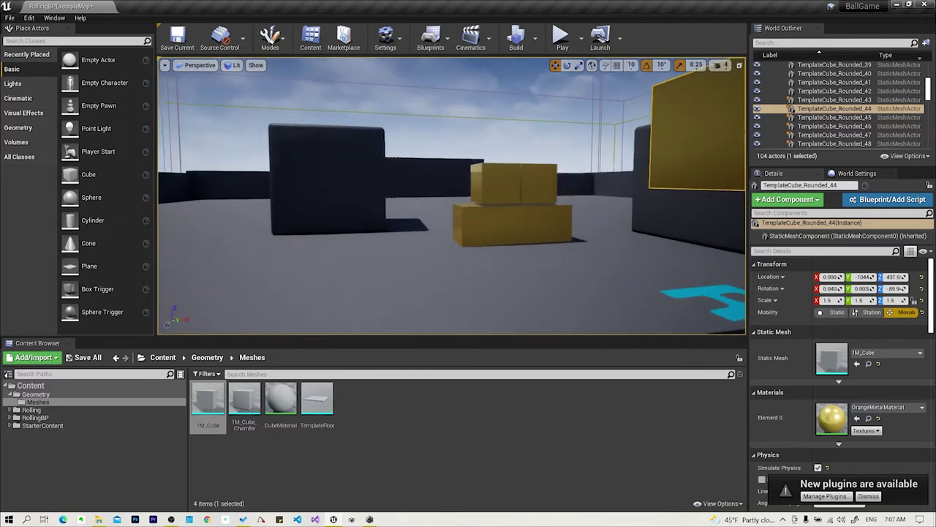
{"action": "left_click", "coordinate": [617, 66]}
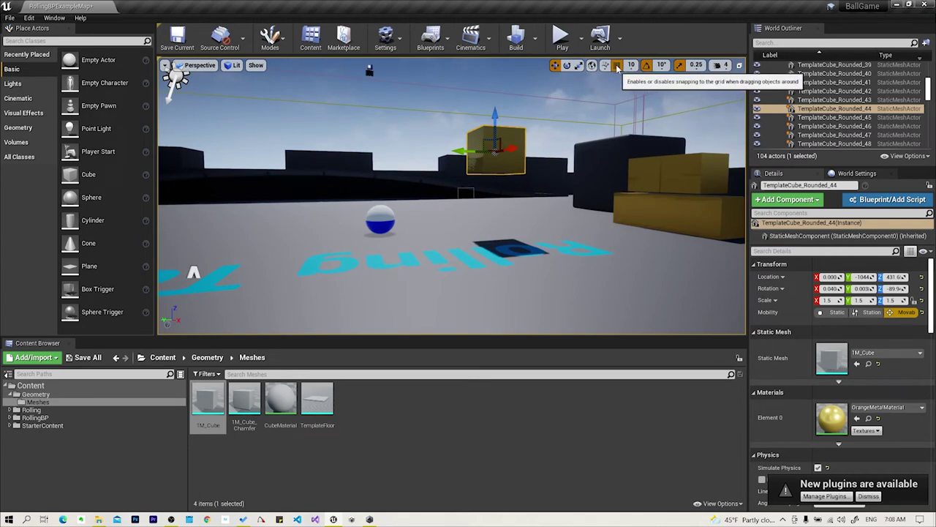
{"action": "left_click", "coordinate": [632, 66]}
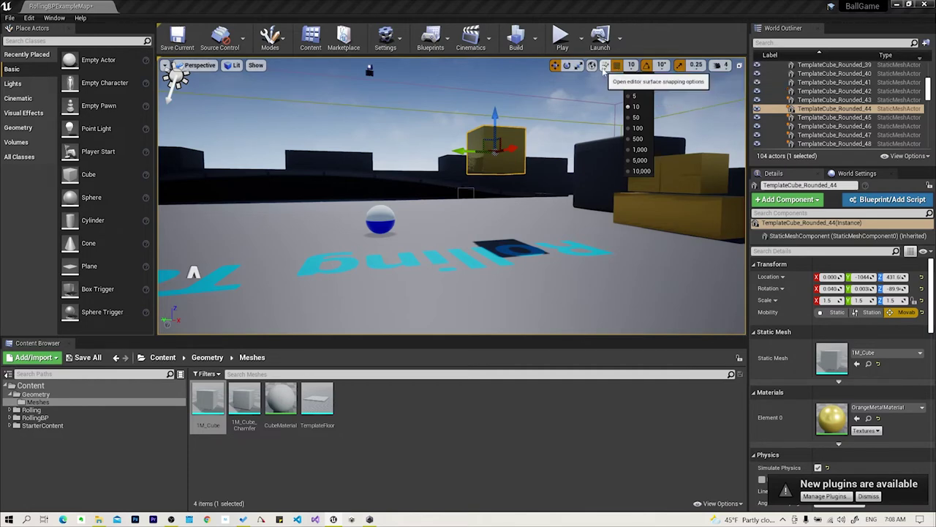
Switch to the rotate gizmo and yaw the cube about Z until its rotation reads 220.0.
{"action": "left_click", "coordinate": [605, 65]}
{"action": "right_click_drag", "start_coordinate": [512, 220], "coordinate": [512, 219]}
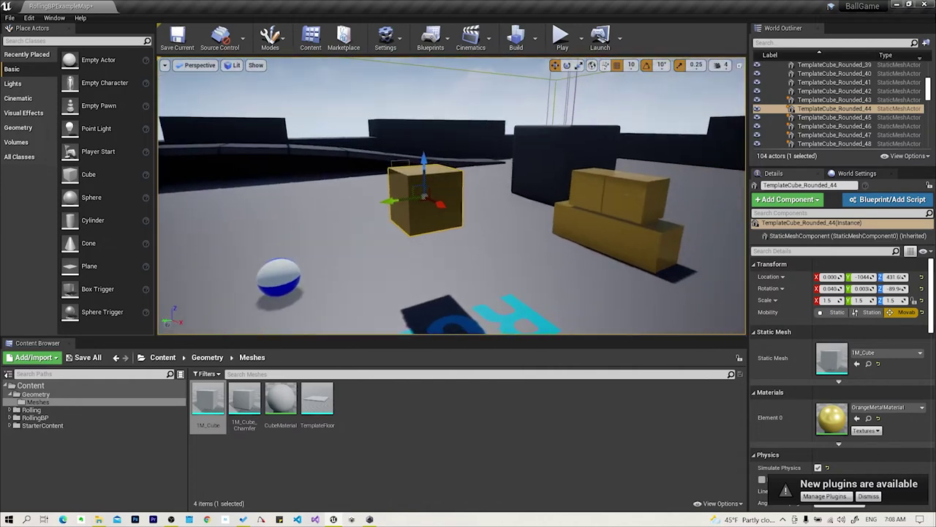
{"action": "right_click_drag", "start_coordinate": [453, 196], "coordinate": [453, 196]}
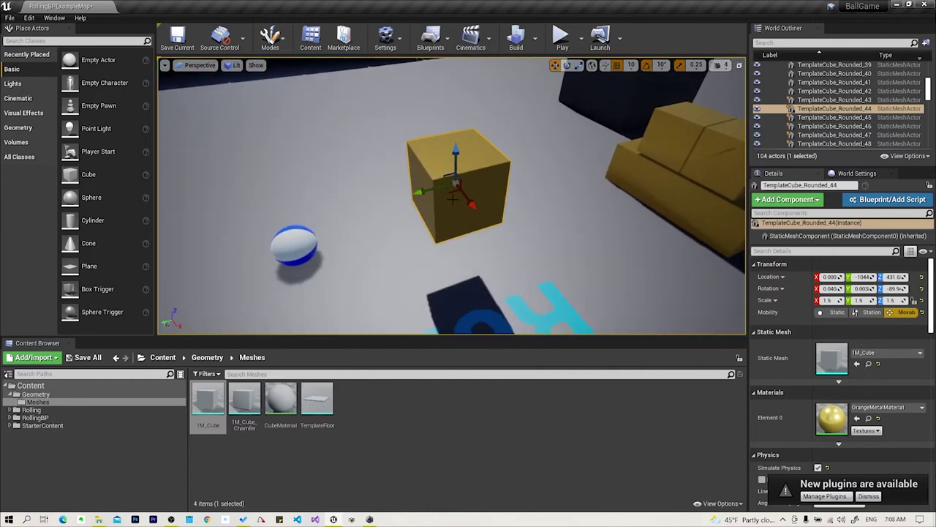
{"action": "key", "text": "e"}
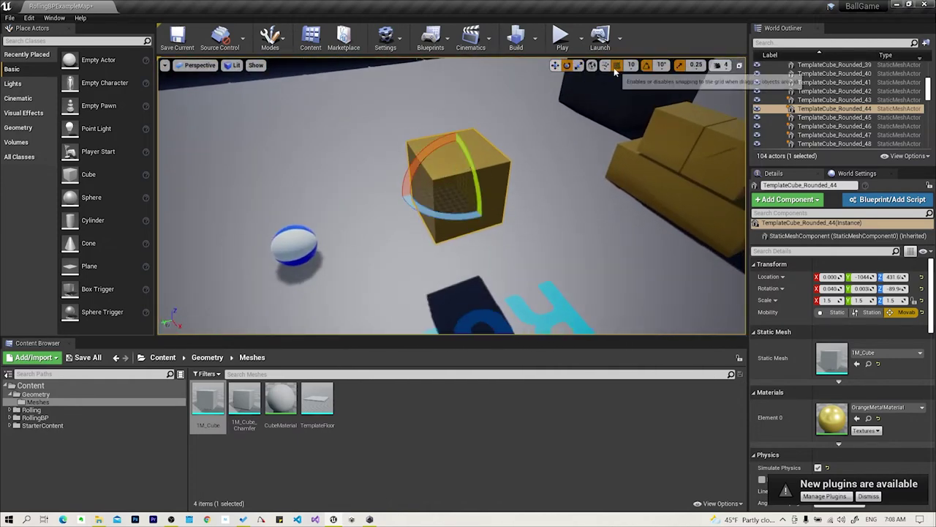
{"action": "left_click", "coordinate": [609, 65]}
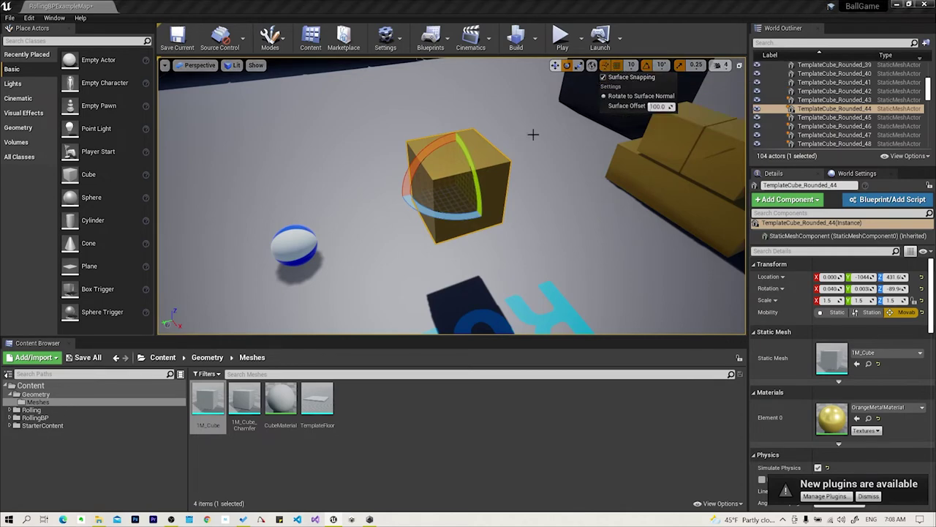
{"action": "right_click_drag", "start_coordinate": [556, 115], "coordinate": [556, 115]}
{"action": "right_click_drag", "start_coordinate": [525, 234], "coordinate": [525, 234]}
{"action": "mouse_move", "coordinate": [525, 236]}
{"action": "left_mouse_down"}
{"action": "mouse_move", "coordinate": [567, 241]}
{"action": "mouse_move", "coordinate": [536, 241]}
{"action": "left_mouse_up"}
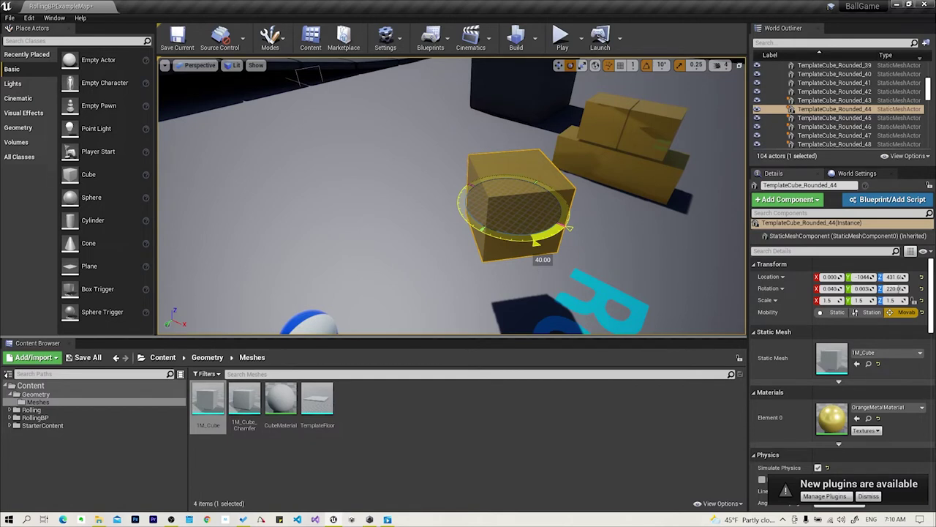
{"action": "left_click_drag", "start_coordinate": [537, 241], "coordinate": [537, 242]}
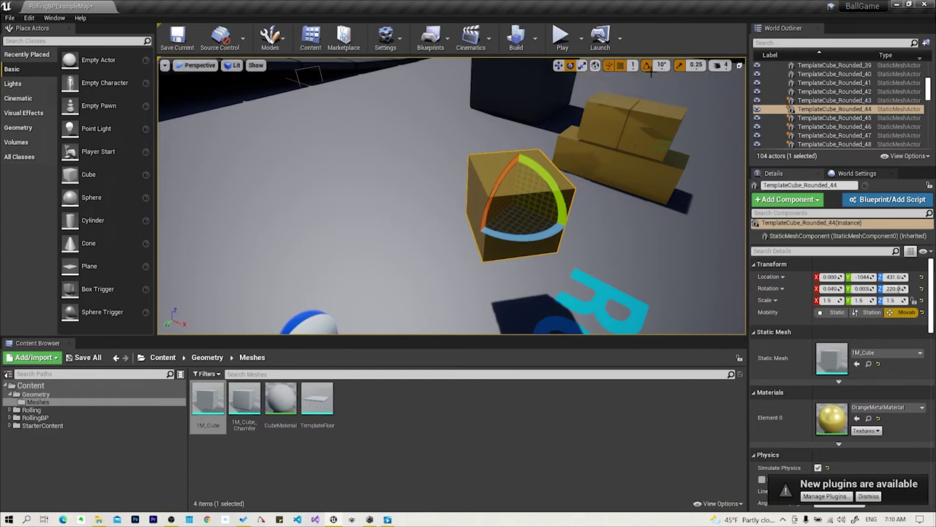
Keep grid snap at 10, set rotation snap to 5°, and yaw the cube to 265.0°.
{"action": "left_click", "coordinate": [634, 66]}
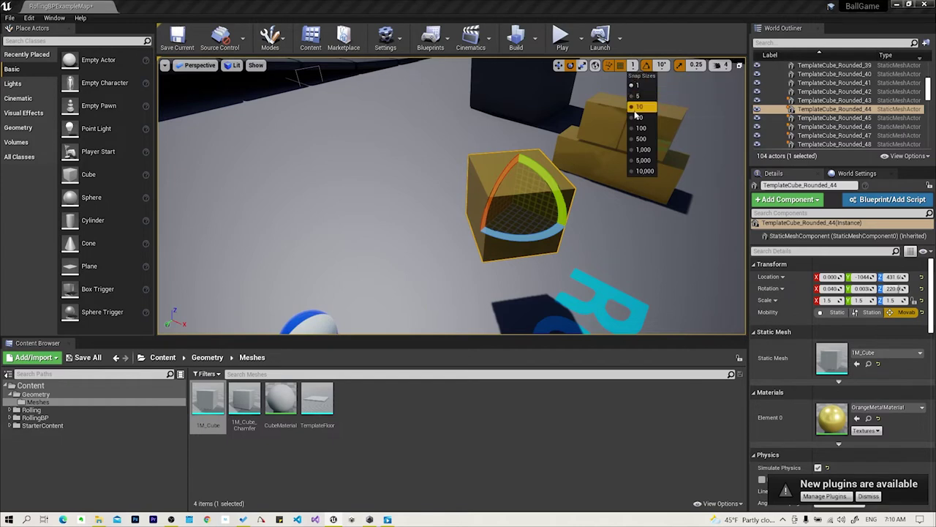
{"action": "left_click", "coordinate": [636, 107]}
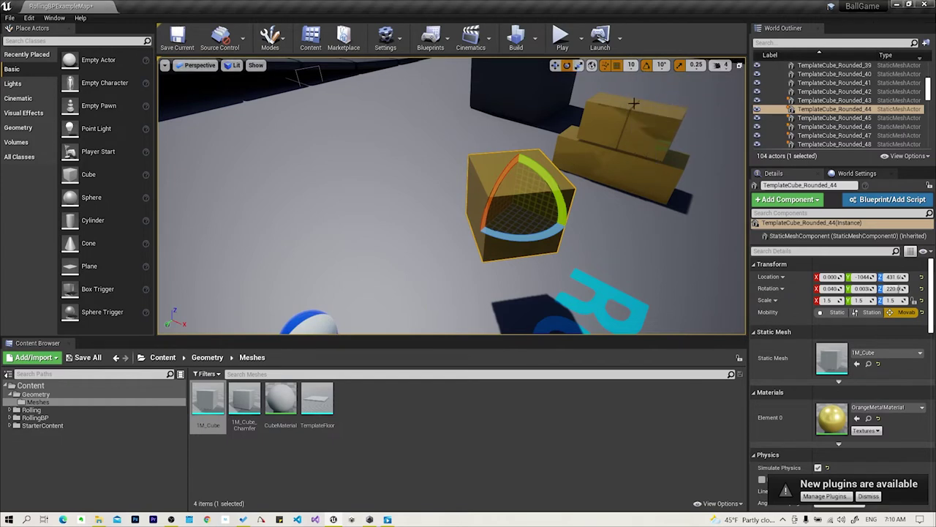
{"action": "left_click", "coordinate": [662, 65]}
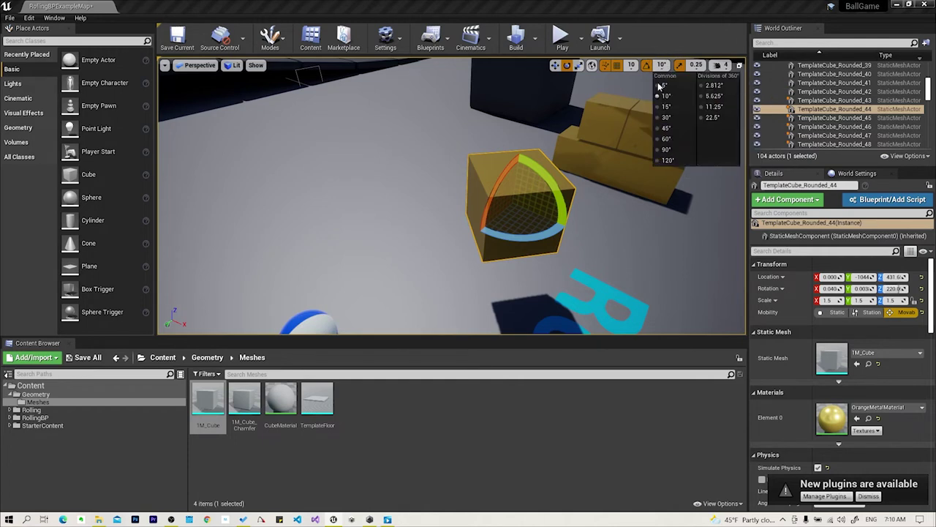
{"action": "left_click", "coordinate": [663, 87]}
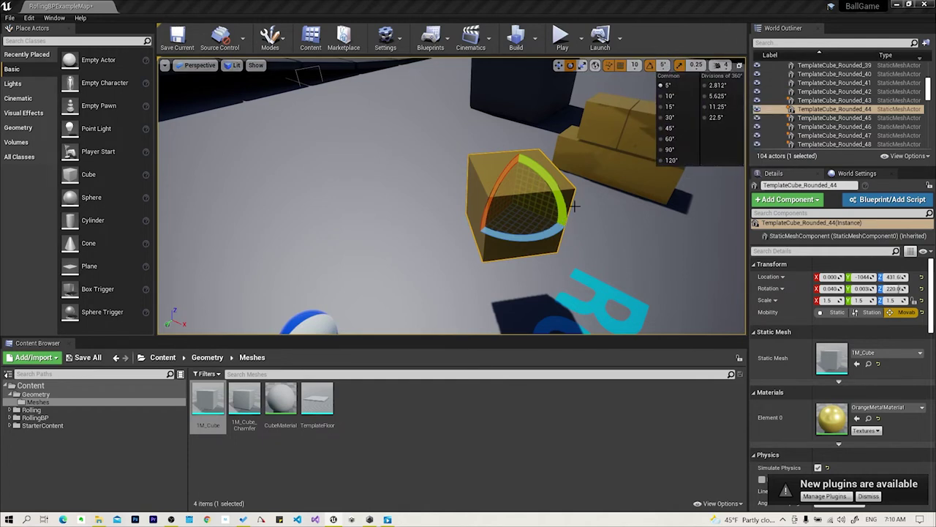
{"action": "left_click_drag", "start_coordinate": [556, 228], "coordinate": [530, 241]}
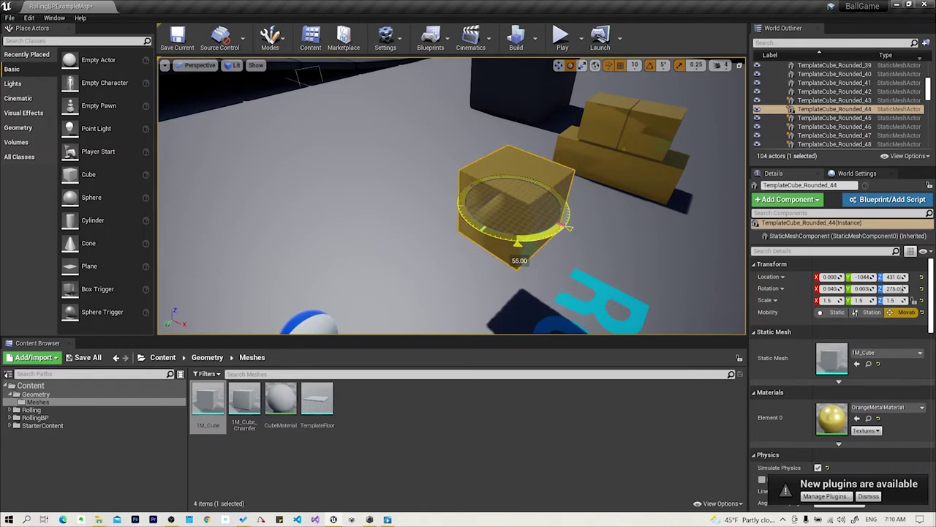
{"action": "left_click_drag", "start_coordinate": [530, 242], "coordinate": [570, 234]}
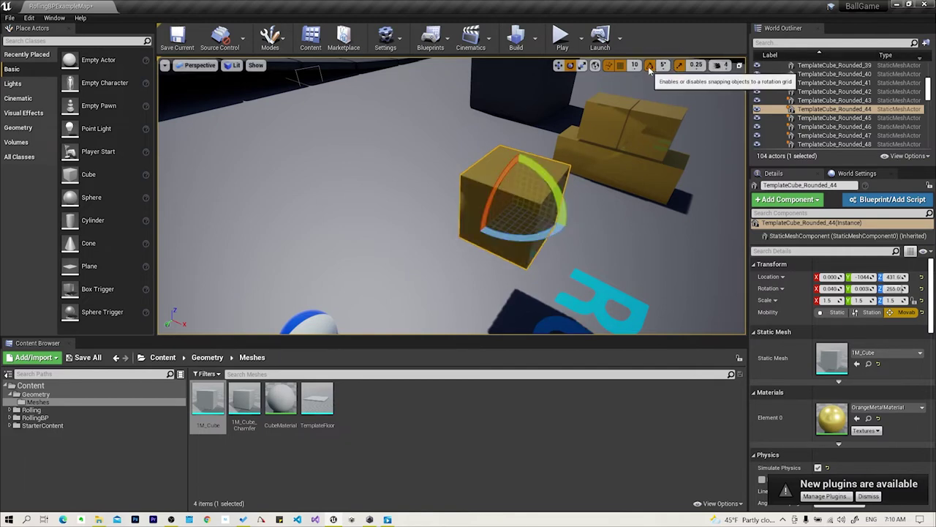
Toggle rotation snapping and keep yawing the cube around its vertical axis.
{"action": "left_click", "coordinate": [650, 67]}
{"action": "mouse_move", "coordinate": [558, 231]}
{"action": "left_mouse_down"}
{"action": "mouse_move", "coordinate": [528, 242]}
{"action": "mouse_move", "coordinate": [558, 233]}
{"action": "mouse_move", "coordinate": [524, 220]}
{"action": "left_mouse_up"}
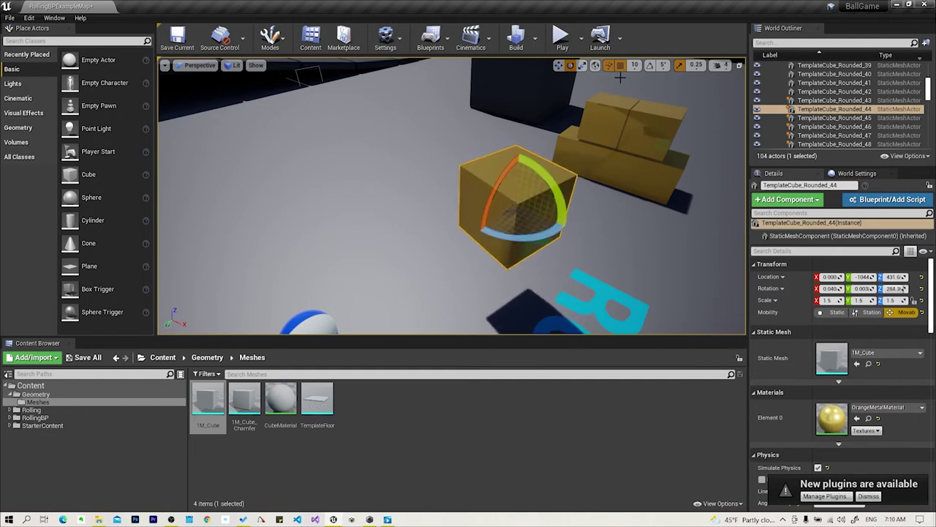
{"action": "left_click_drag", "start_coordinate": [559, 232], "coordinate": [537, 243]}
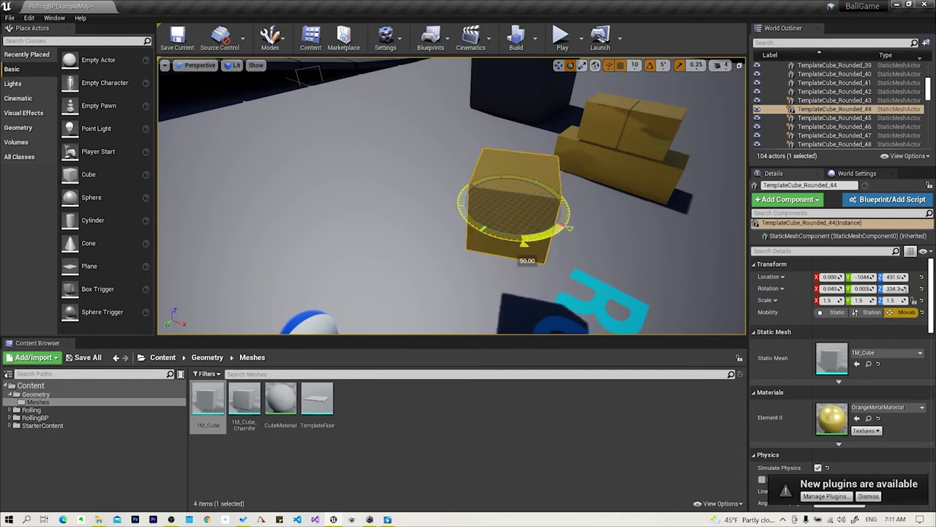
{"action": "left_click_drag", "start_coordinate": [536, 243], "coordinate": [541, 242]}
Set rotation snap to 30° and rotate the cube in 30° steps, then switch to 10°.
{"action": "left_click", "coordinate": [664, 66]}
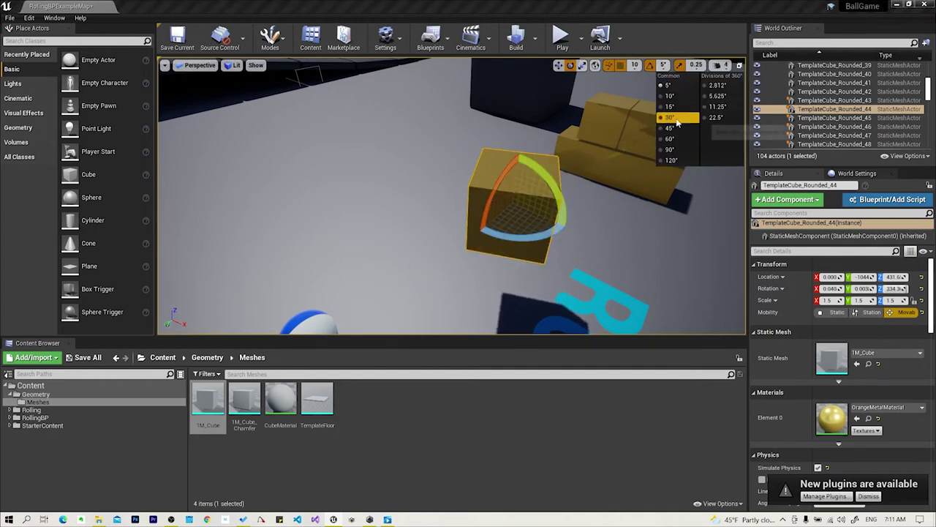
{"action": "left_click", "coordinate": [669, 117]}
{"action": "left_click_drag", "start_coordinate": [512, 235], "coordinate": [565, 233]}
{"action": "left_click", "coordinate": [662, 65]}
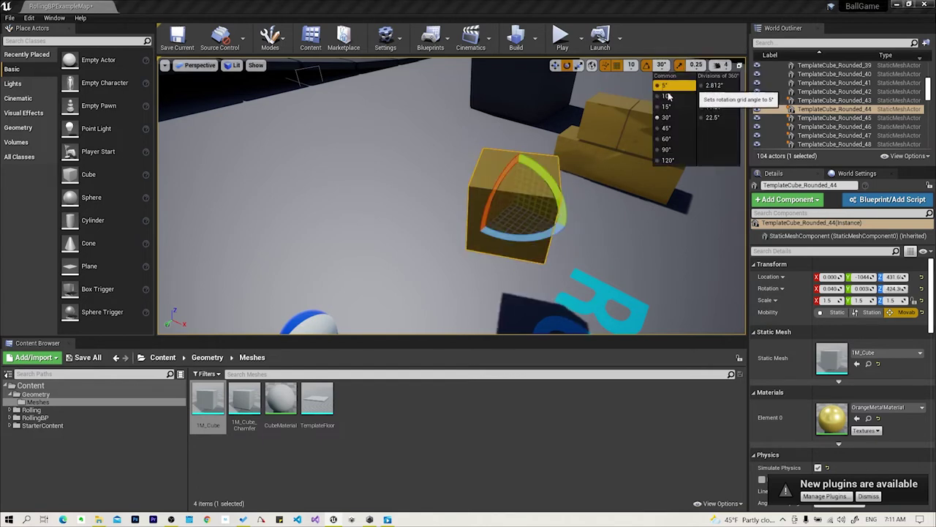
{"action": "left_click", "coordinate": [666, 96]}
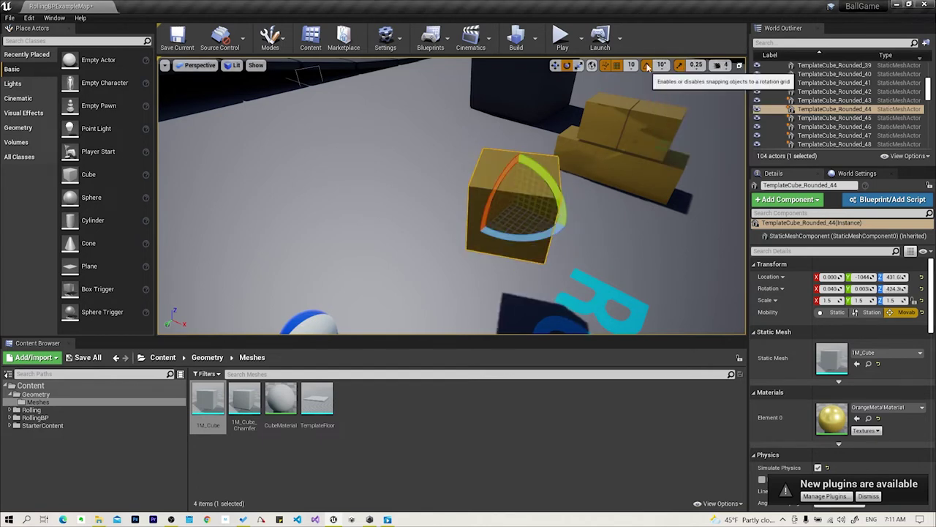
Turn rotation snapping off and yaw the cube freely to about 454.6 degrees.
{"action": "left_click", "coordinate": [646, 66]}
{"action": "left_click_drag", "start_coordinate": [530, 236], "coordinate": [570, 228]}
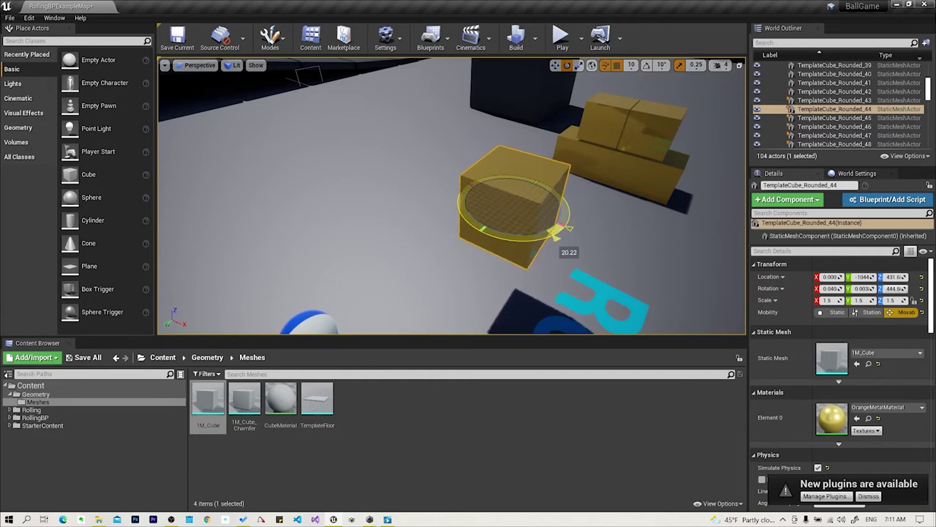
{"action": "left_click_drag", "start_coordinate": [557, 233], "coordinate": [559, 232]}
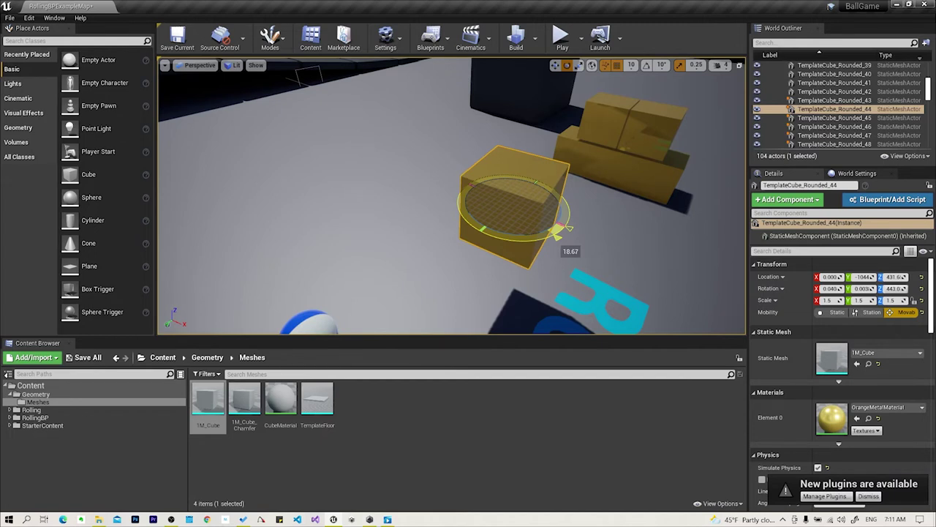
{"action": "mouse_move", "coordinate": [557, 232]}
{"action": "left_mouse_down"}
{"action": "mouse_move", "coordinate": [538, 242]}
{"action": "mouse_move", "coordinate": [552, 238]}
{"action": "left_mouse_up"}
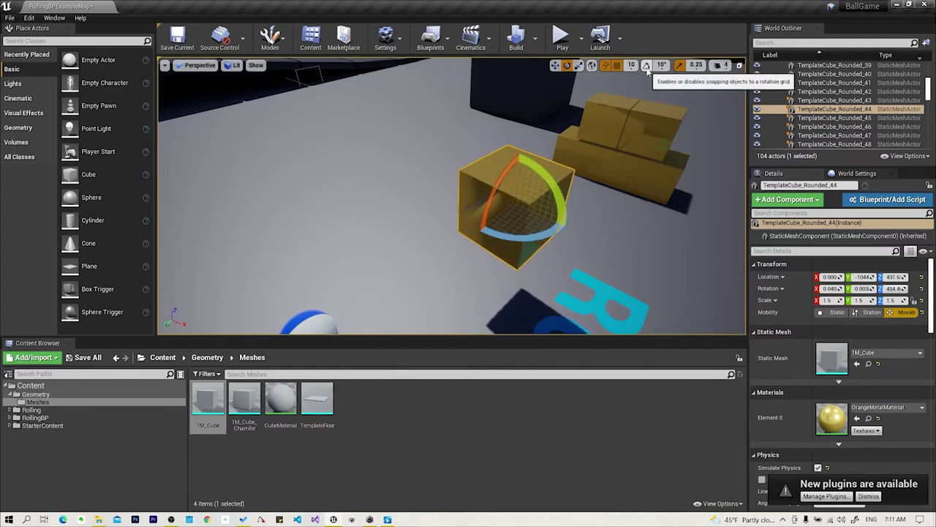
Switch to scaling with 0.5 scale snap and stretch the cube along X to 4.0, then 2.0.
{"action": "left_click", "coordinate": [579, 66]}
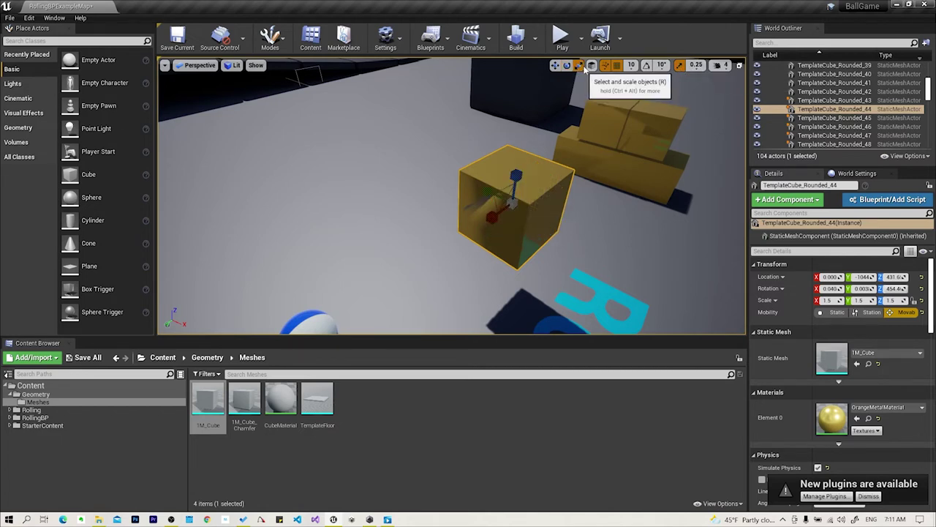
{"action": "left_click", "coordinate": [697, 65]}
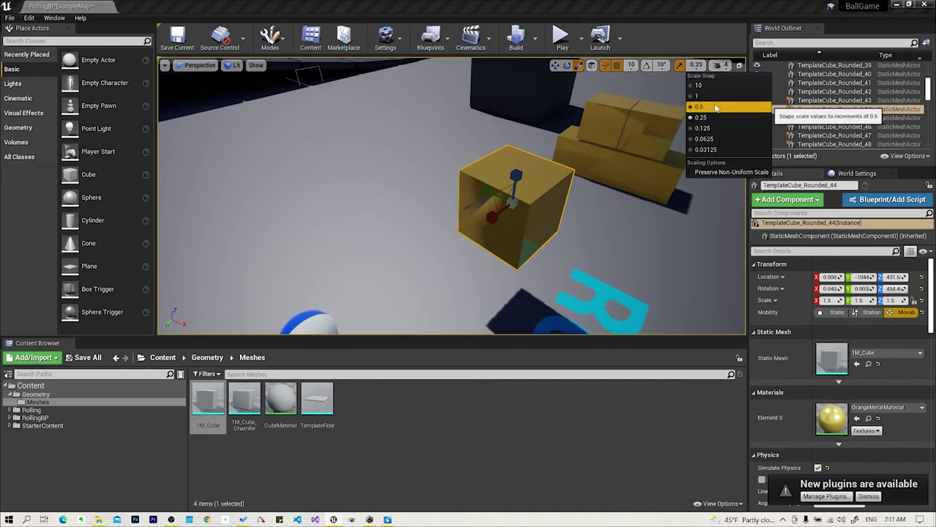
{"action": "left_click", "coordinate": [716, 109]}
{"action": "mouse_move", "coordinate": [508, 217]}
{"action": "left_mouse_down"}
{"action": "mouse_move", "coordinate": [439, 242]}
{"action": "mouse_move", "coordinate": [487, 215]}
{"action": "left_mouse_up"}
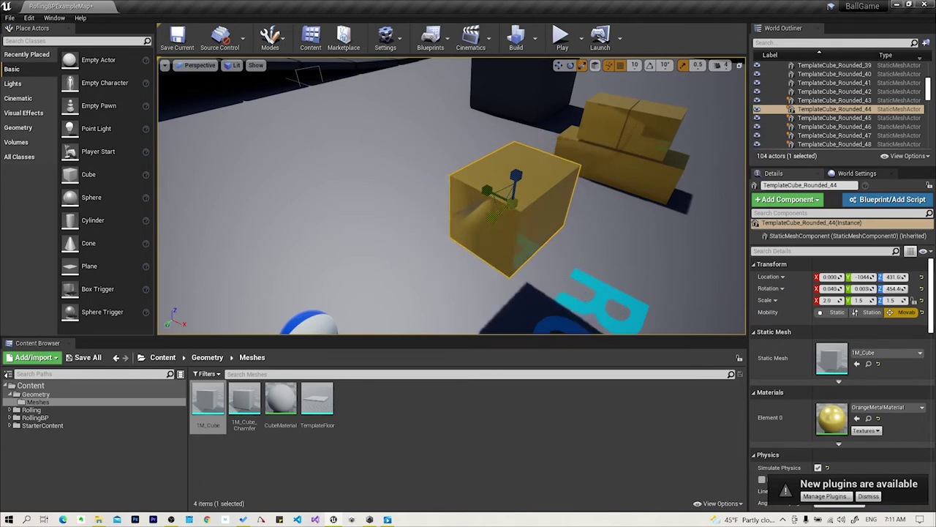
{"action": "key", "text": "ctrl+z"}
{"action": "scroll", "coordinate": [616, 203], "scroll_direction": "down", "scroll_amount": 4}
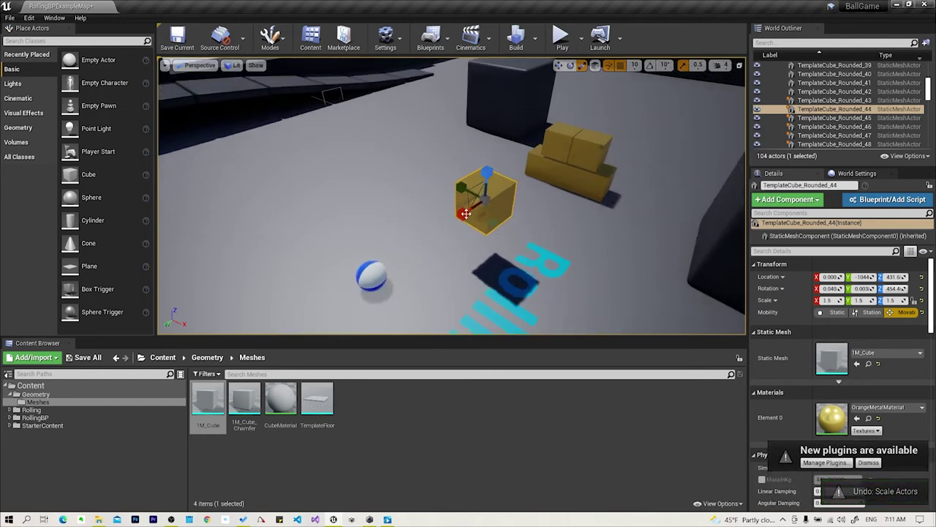
{"action": "left_click_drag", "start_coordinate": [467, 219], "coordinate": [489, 207]}
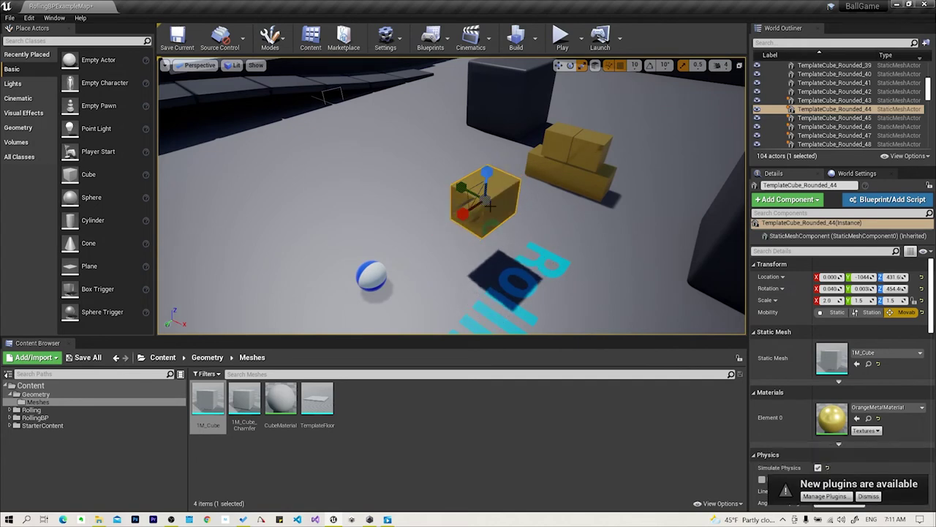
Set scale snap to 10, stretch the cube along X to 10, then undo it.
{"action": "left_click", "coordinate": [698, 65]}
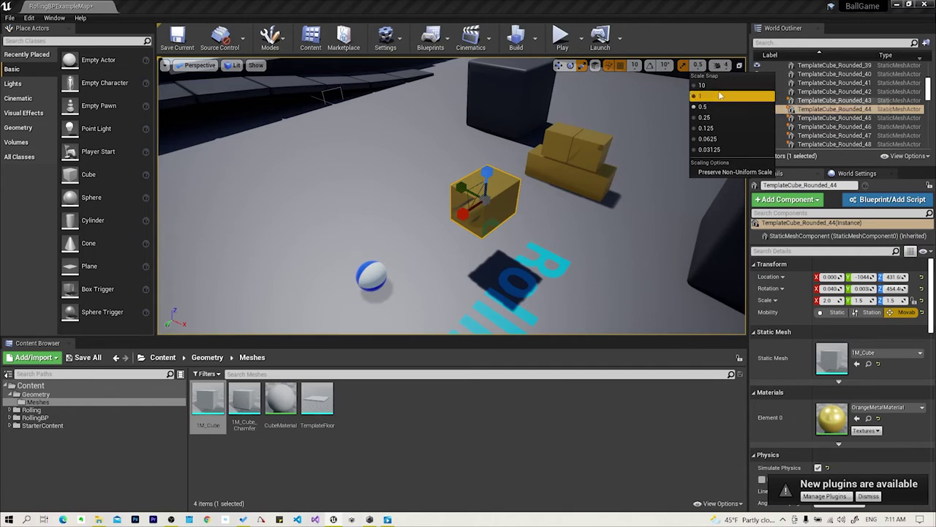
{"action": "left_click", "coordinate": [713, 86]}
{"action": "scroll", "coordinate": [583, 176], "scroll_direction": "down", "scroll_amount": 3}
{"action": "scroll", "coordinate": [508, 213], "scroll_direction": "down", "scroll_amount": 3}
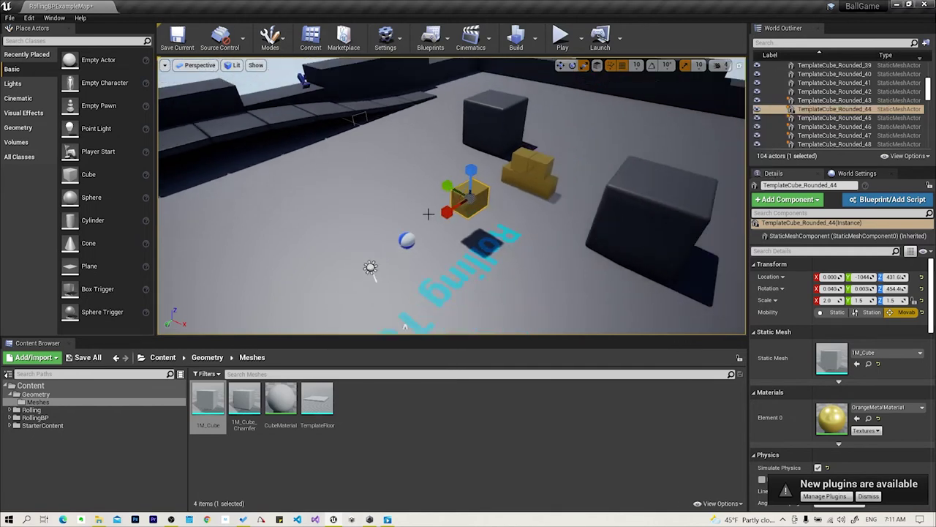
{"action": "left_click_drag", "start_coordinate": [830, 300], "coordinate": [830, 300]}
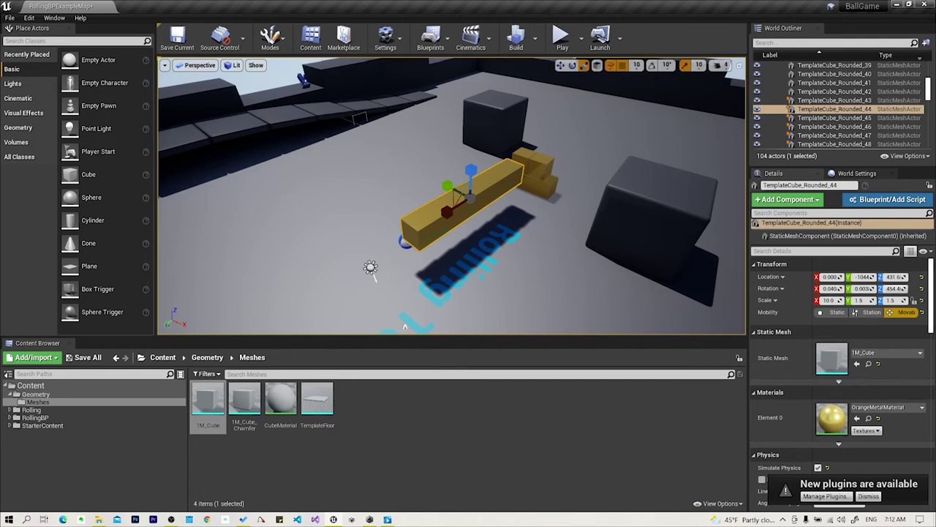
{"action": "key", "text": "ctrl+z"}
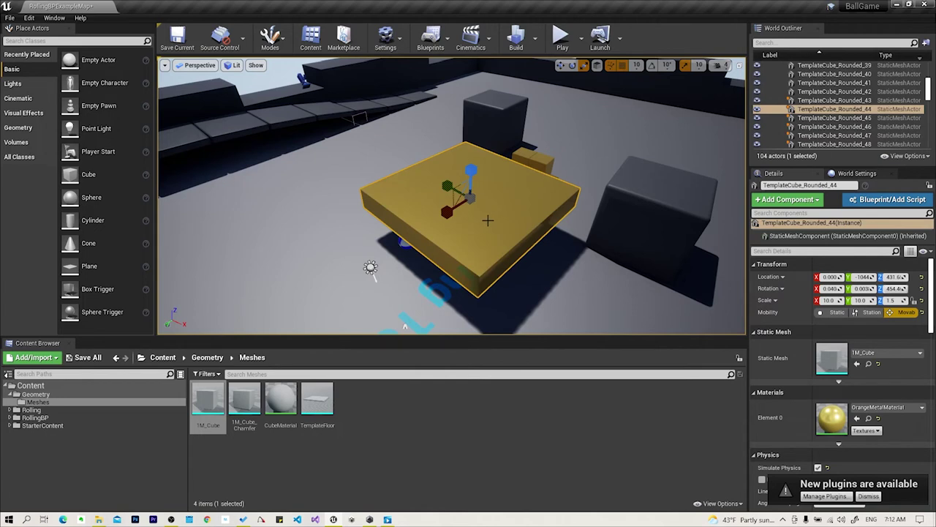
Shrink the cube to 2 at scale snap 1, reset snap to 0.5, and undo back to 1.5 scale.
{"action": "left_click", "coordinate": [700, 65]}
{"action": "left_click", "coordinate": [720, 98]}
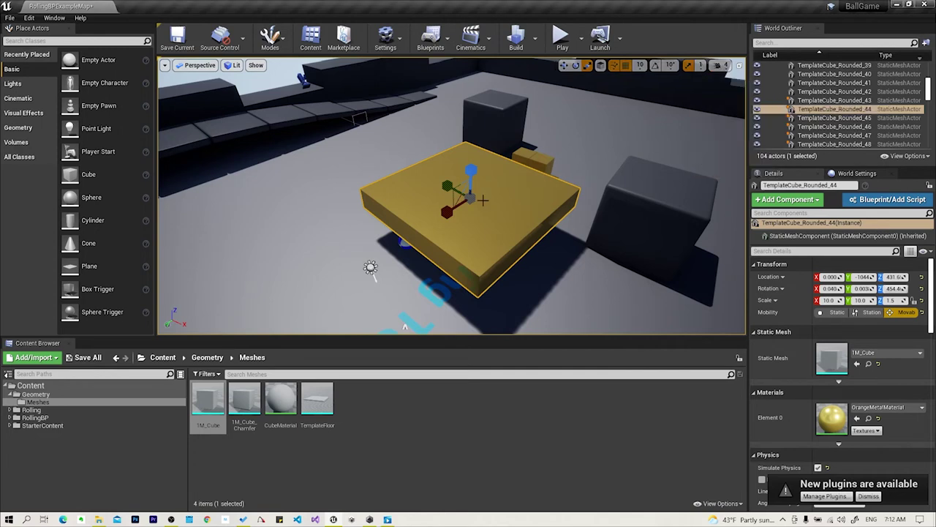
{"action": "left_click_drag", "start_coordinate": [453, 199], "coordinate": [436, 234]}
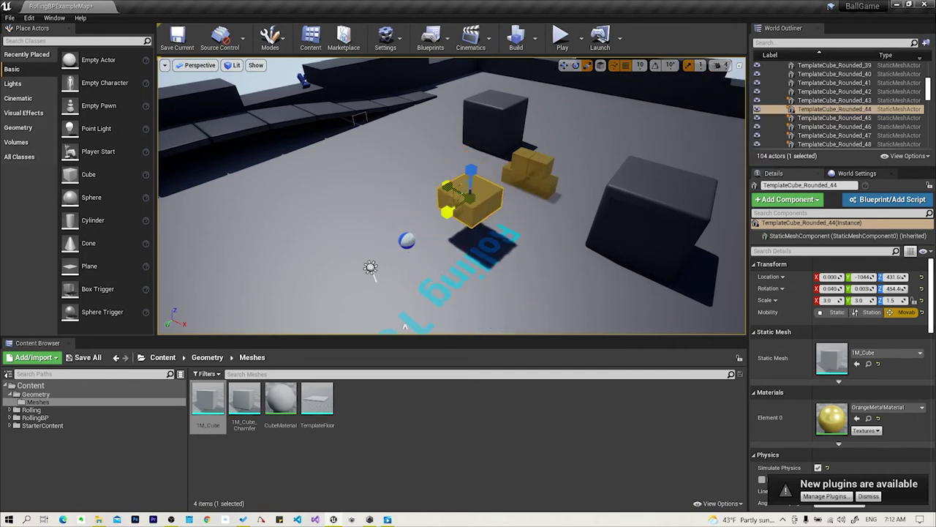
{"action": "left_click", "coordinate": [699, 65]}
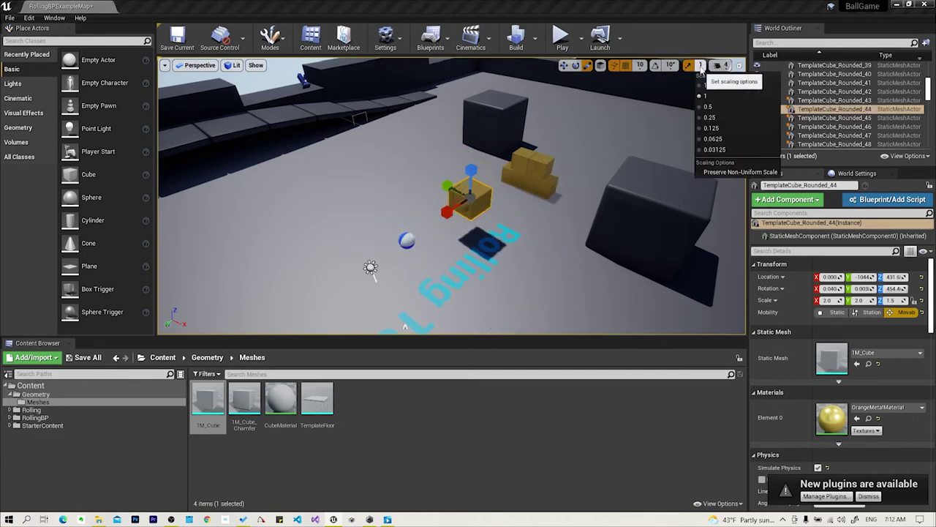
{"action": "left_click", "coordinate": [709, 108]}
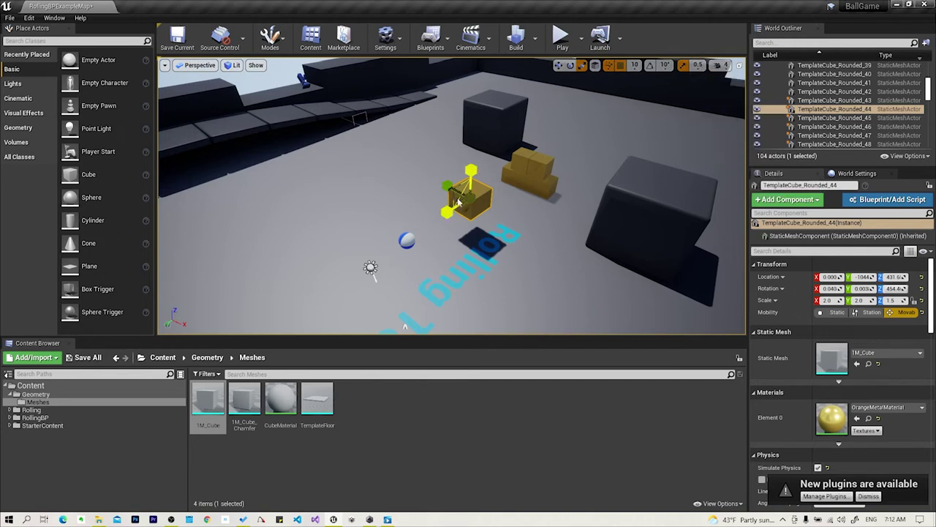
{"action": "key", "text": "Delete"}
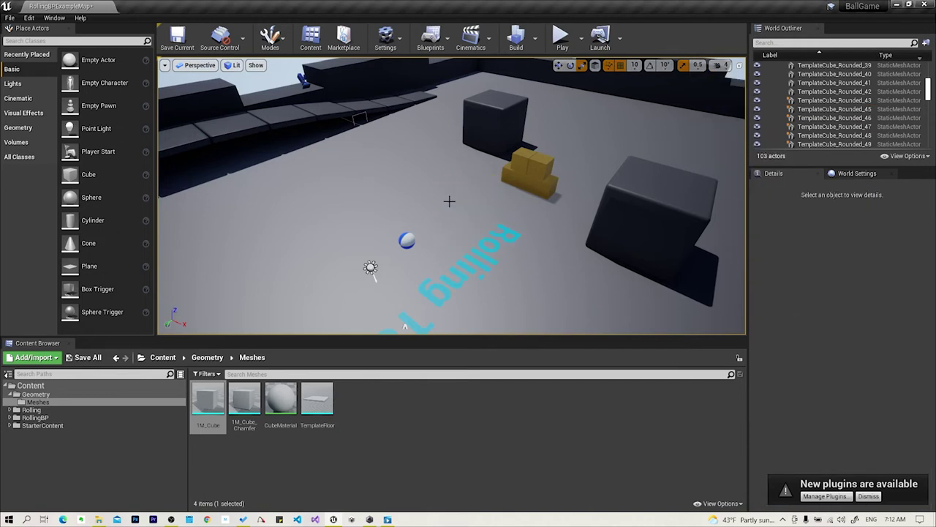
{"action": "key", "text": "ctrl+z"}
{"action": "key", "text": "ctrl+z"}
{"action": "key", "text": "ctrl+z"}
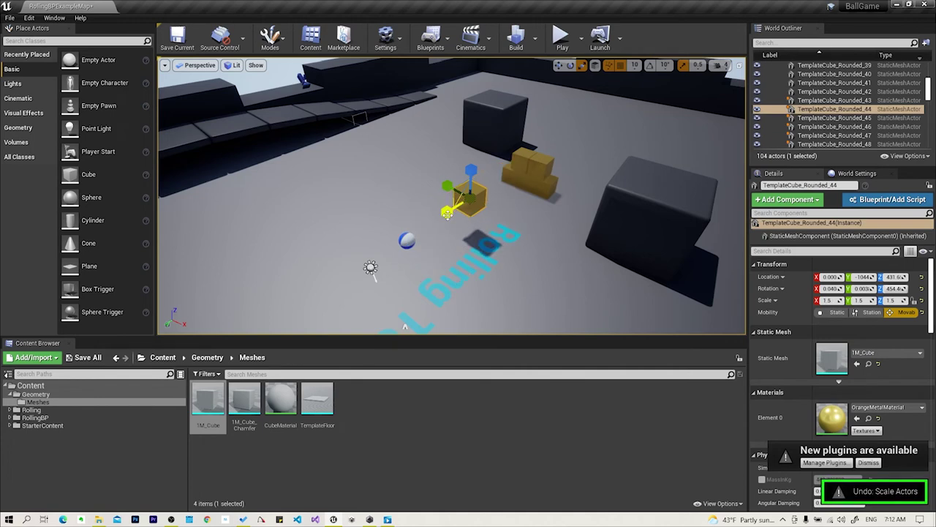
{"action": "key", "text": "ctrl+z"}
{"action": "key", "text": "ctrl+z"}
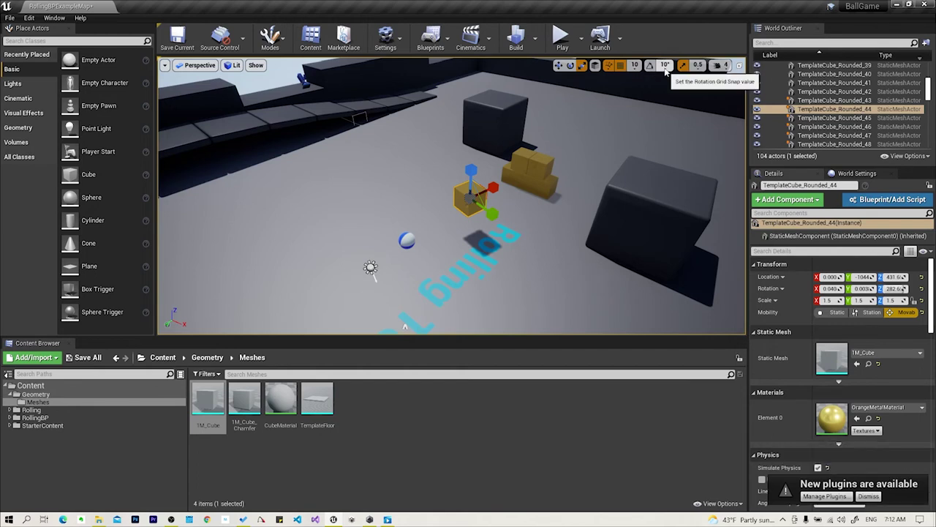
Toggle the gizmo between rotate and scale, then fly up to a high view over the ramp.
{"action": "left_click", "coordinate": [571, 65]}
{"action": "left_click", "coordinate": [582, 65]}
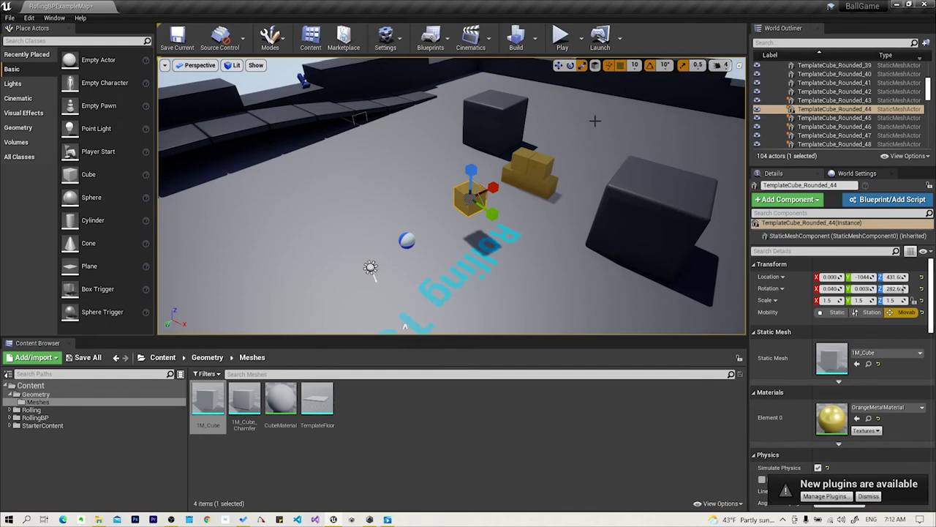
{"action": "right_click_drag", "start_coordinate": [707, 155], "coordinate": [556, 168]}
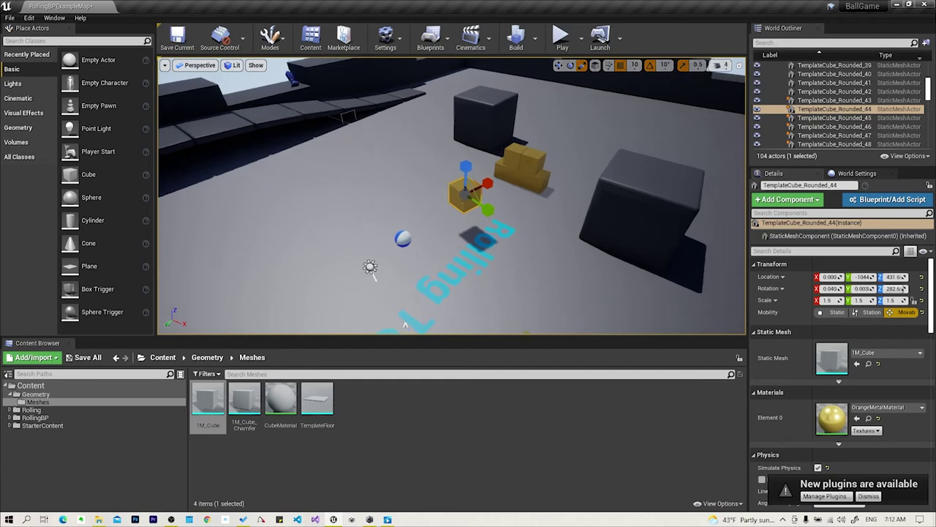
{"action": "right_click_drag", "start_coordinate": [707, 155], "coordinate": [695, 45]}
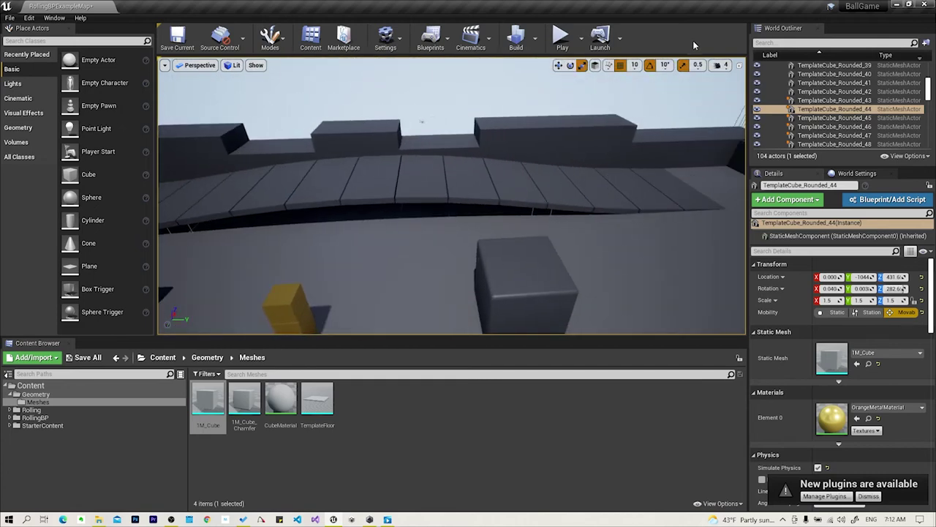
{"action": "mouse_move", "coordinate": [664, 115]}
{"action": "right_mouse_down"}
{"action": "mouse_move", "coordinate": [516, 213]}
{"action": "mouse_move", "coordinate": [468, 173]}
{"action": "right_mouse_up"}
{"action": "left_click", "coordinate": [726, 64]}
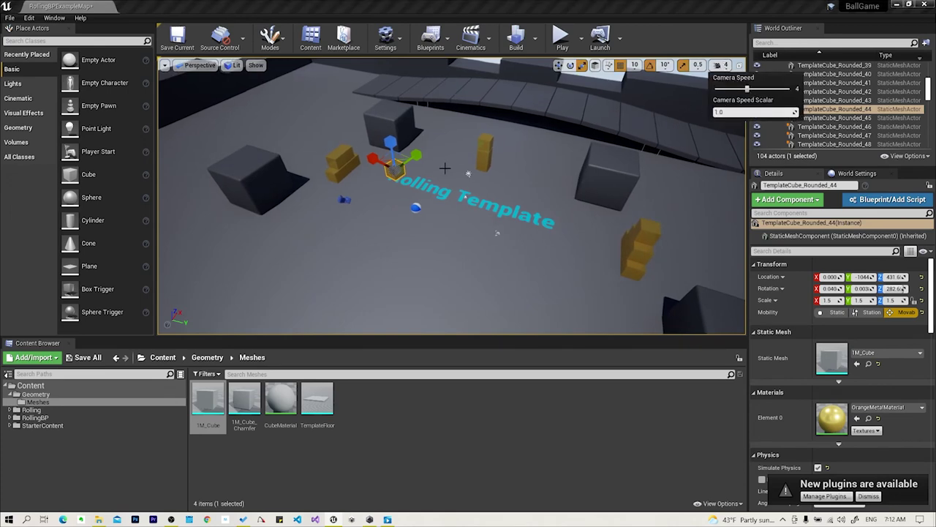
Adjust the viewport camera speed and focus the view on the selected cube.
{"action": "scroll", "coordinate": [445, 168], "scroll_direction": "up", "scroll_amount": 2}
{"action": "scroll", "coordinate": [439, 183], "scroll_direction": "up", "scroll_amount": 1}
{"action": "scroll", "coordinate": [431, 193], "scroll_direction": "up", "scroll_amount": 1}
{"action": "scroll", "coordinate": [431, 193], "scroll_direction": "up", "scroll_amount": 1}
{"action": "scroll", "coordinate": [431, 194], "scroll_direction": "up", "scroll_amount": 1}
{"action": "scroll", "coordinate": [430, 193], "scroll_direction": "up", "scroll_amount": 1}
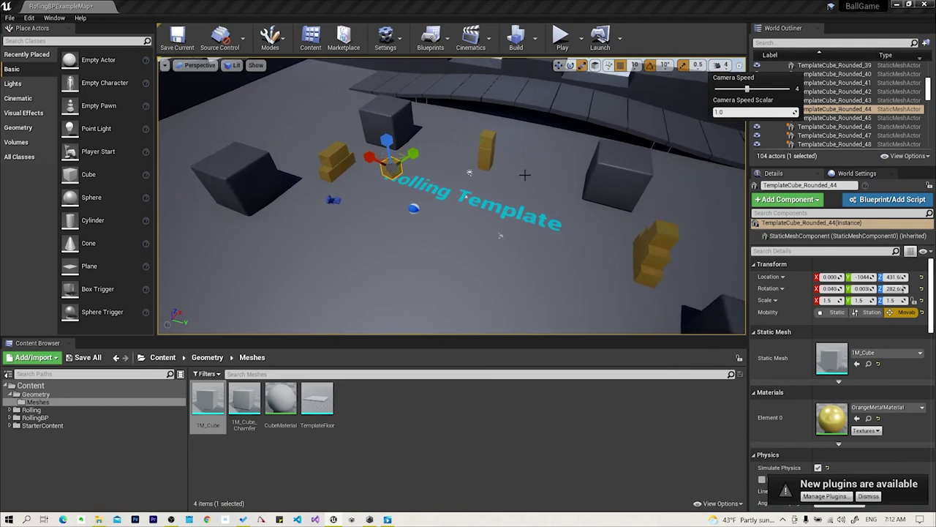
{"action": "left_click", "coordinate": [698, 65]}
{"action": "left_click", "coordinate": [720, 65]}
{"action": "key", "text": "f"}
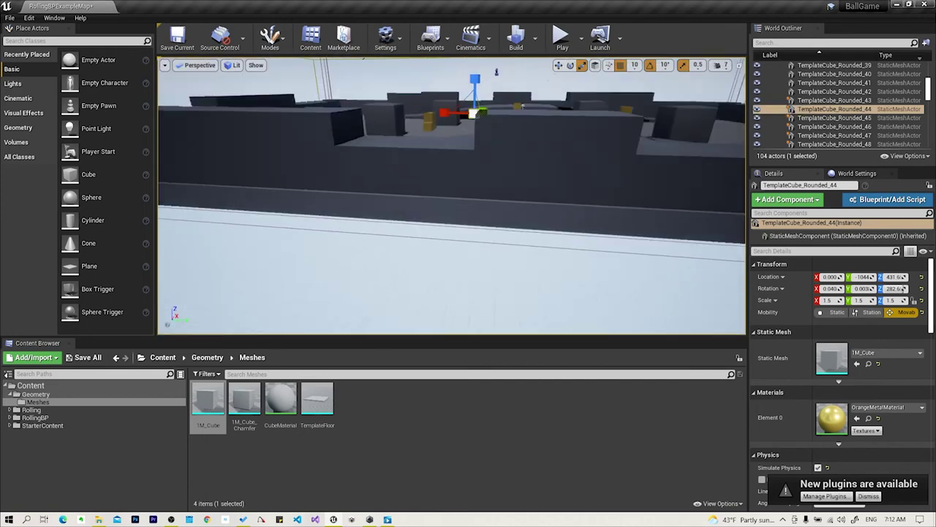
Fly the view down close to the floor, then frame the cube again.
{"action": "scroll", "coordinate": [452, 195], "scroll_direction": "up", "scroll_amount": 5}
{"action": "scroll", "coordinate": [451, 195], "scroll_direction": "down", "scroll_amount": 8}
{"action": "scroll", "coordinate": [451, 195], "scroll_direction": "down", "scroll_amount": 3}
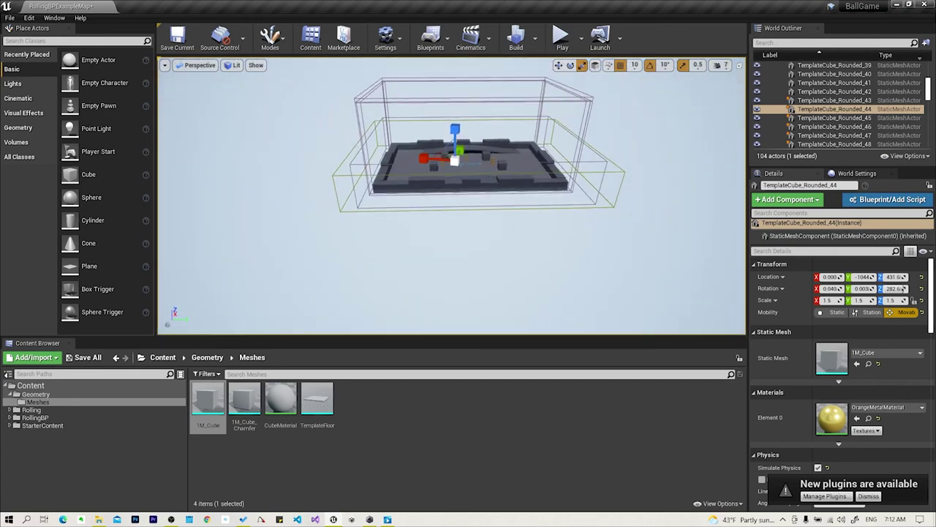
{"action": "scroll", "coordinate": [451, 196], "scroll_direction": "up", "scroll_amount": 5}
{"action": "right_click_drag", "start_coordinate": [451, 195], "coordinate": [512, 176]}
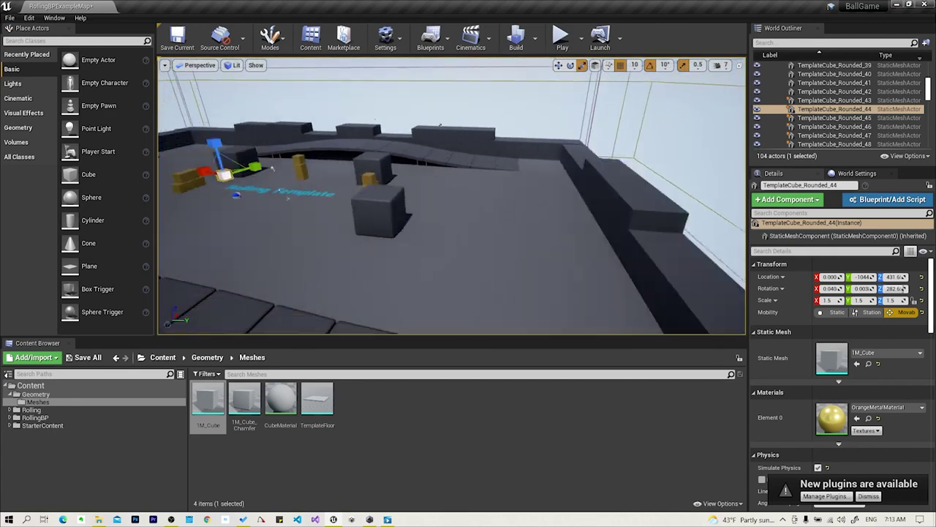
{"action": "key", "text": "f"}
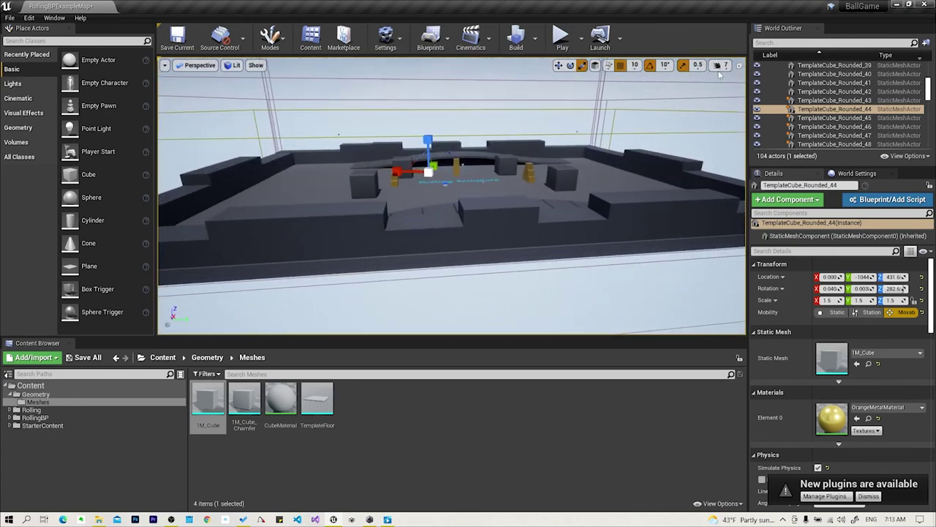
Swing round to an angled view of the level and fly forward near the ground.
{"action": "left_click", "coordinate": [718, 65]}
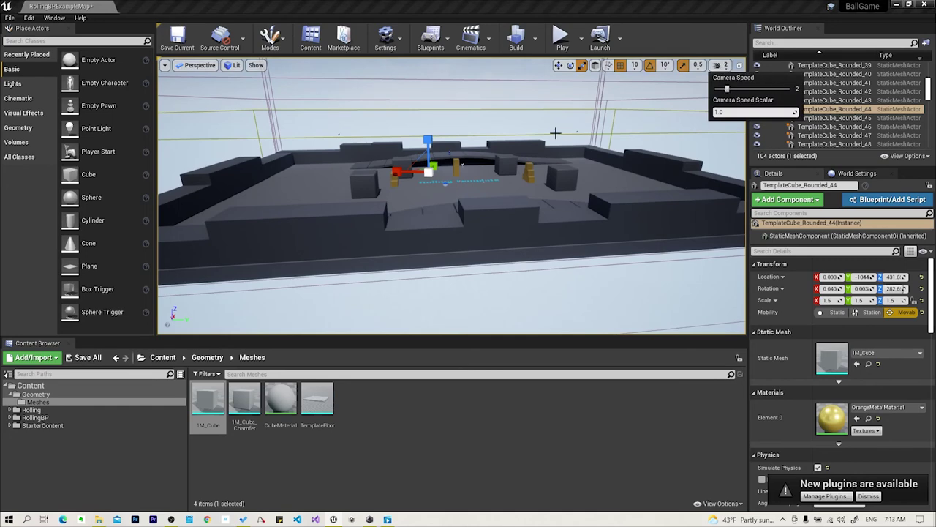
{"action": "right_click_drag", "start_coordinate": [555, 133], "coordinate": [505, 135]}
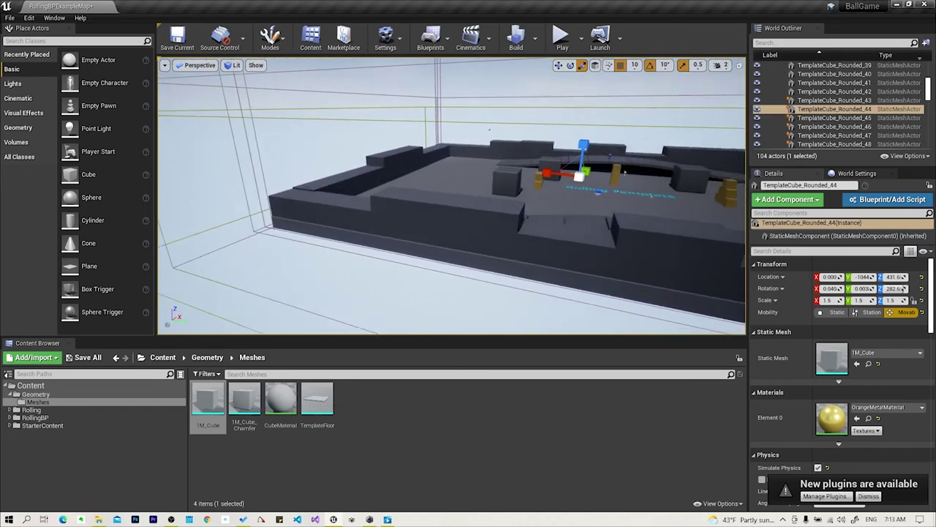
{"action": "right_click_drag", "start_coordinate": [625, 171], "coordinate": [608, 123]}
{"action": "left_click", "coordinate": [608, 123]}
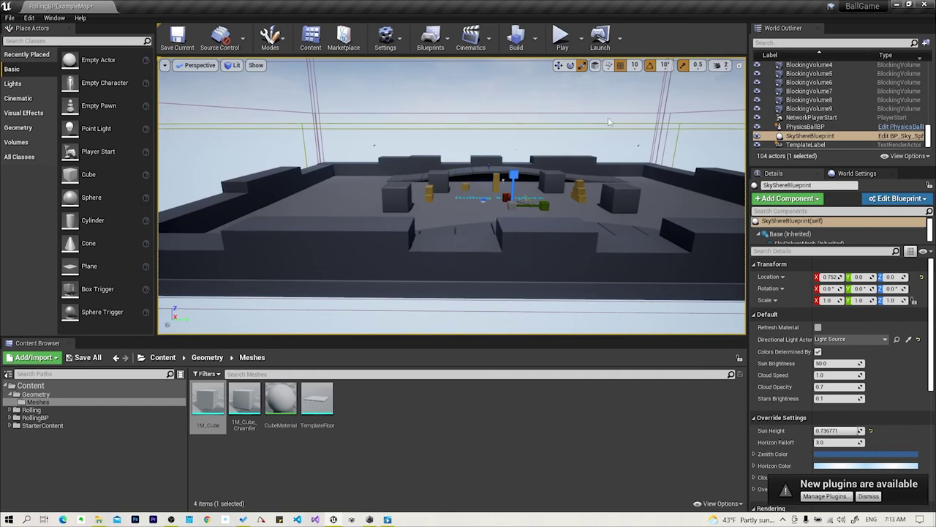
{"action": "left_click", "coordinate": [610, 131]}
{"action": "right_click_drag", "start_coordinate": [610, 130], "coordinate": [613, 139]}
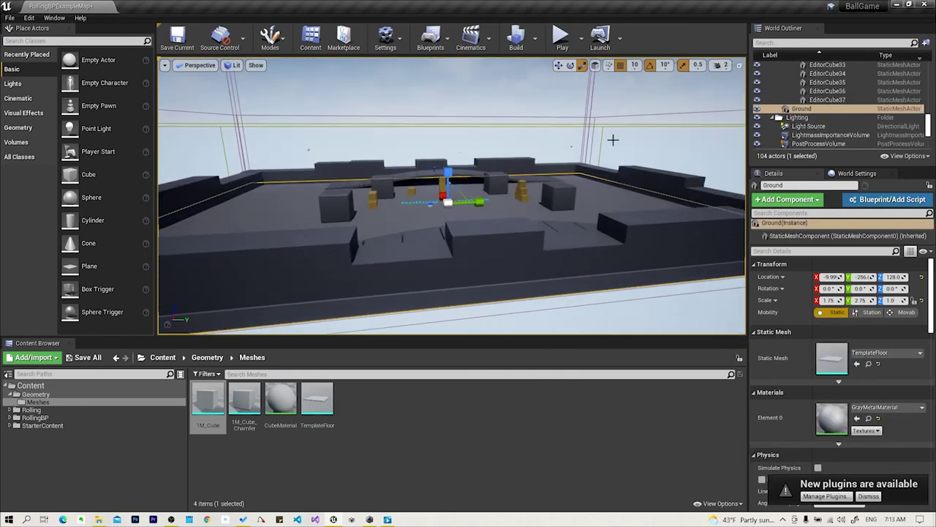
{"action": "left_click", "coordinate": [719, 65]}
{"action": "mouse_move", "coordinate": [581, 144]}
{"action": "right_mouse_down"}
{"action": "mouse_move", "coordinate": [545, 193]}
{"action": "mouse_move", "coordinate": [461, 234]}
{"action": "mouse_move", "coordinate": [732, 55]}
{"action": "right_mouse_up"}
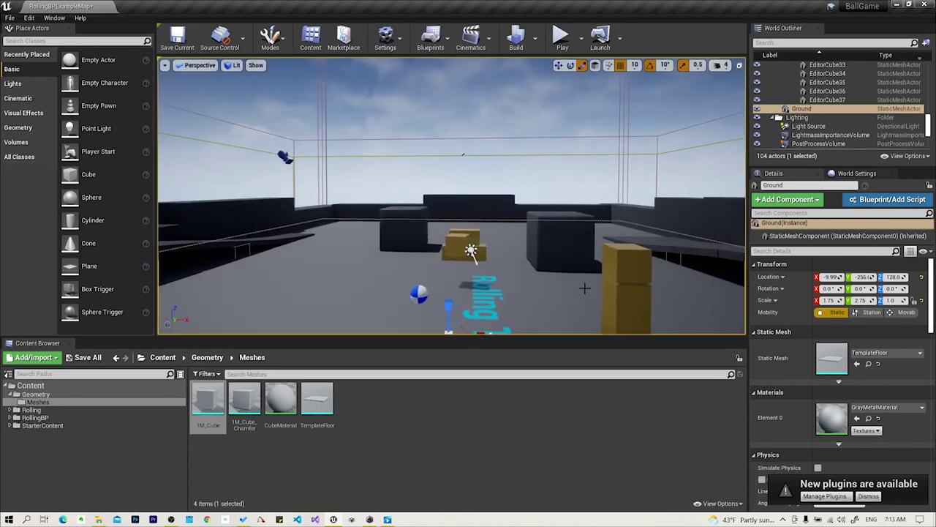
Edit the camera speed scalar value, then switch to the four-pane viewport layout.
{"action": "left_click", "coordinate": [722, 66]}
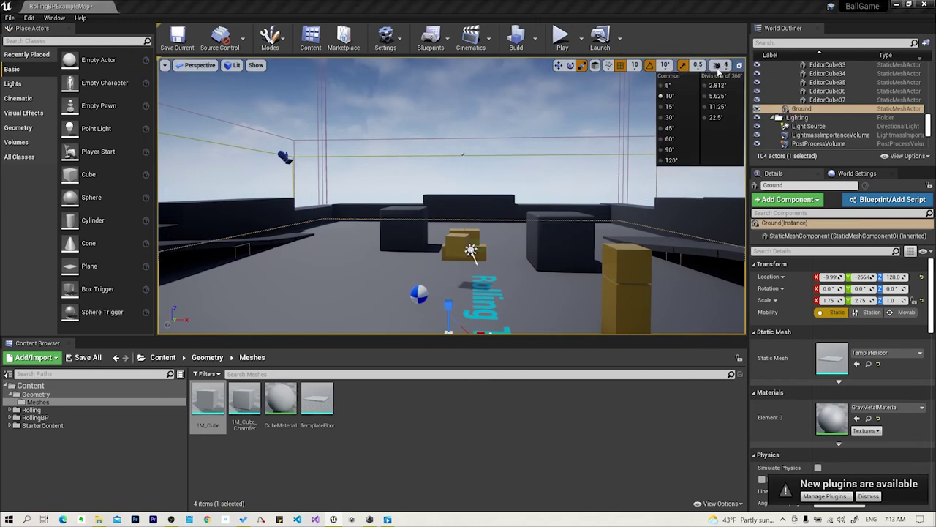
{"action": "left_click_drag", "start_coordinate": [731, 112], "coordinate": [681, 112]}
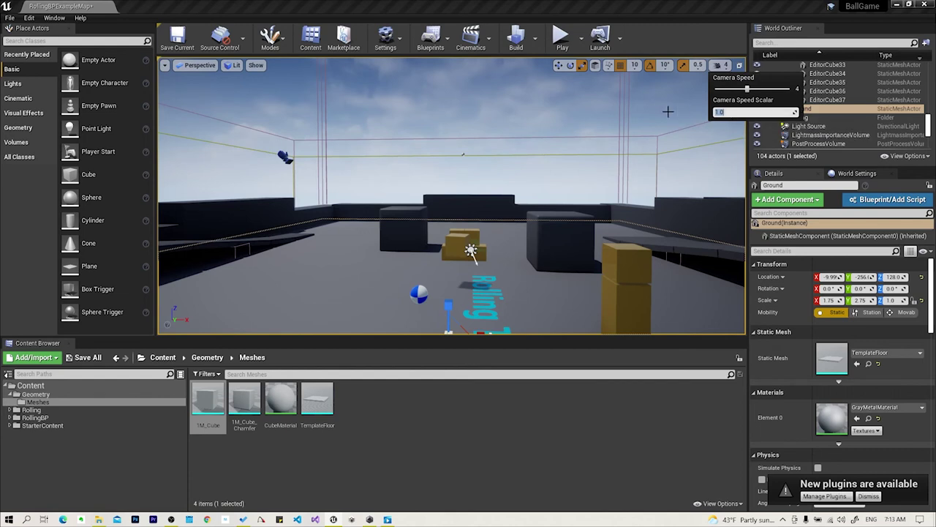
{"action": "left_click", "coordinate": [726, 111]}
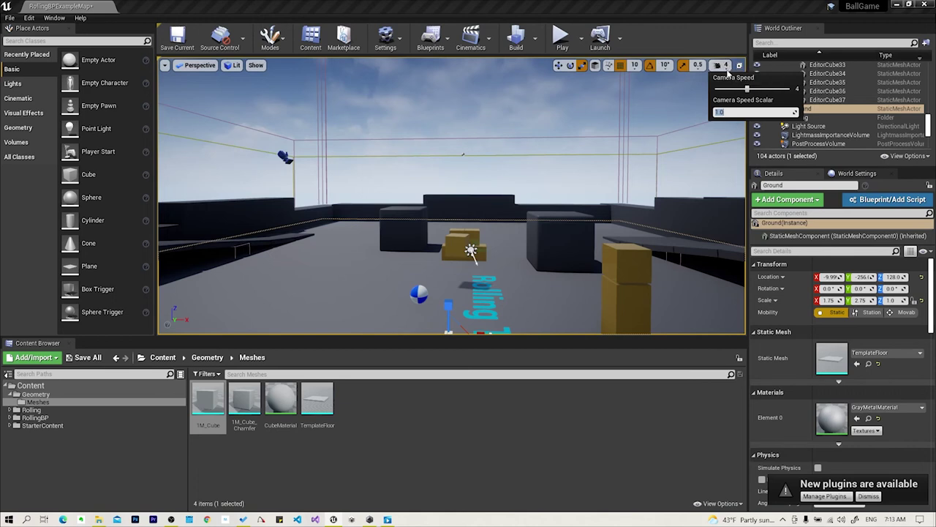
{"action": "left_click", "coordinate": [713, 50]}
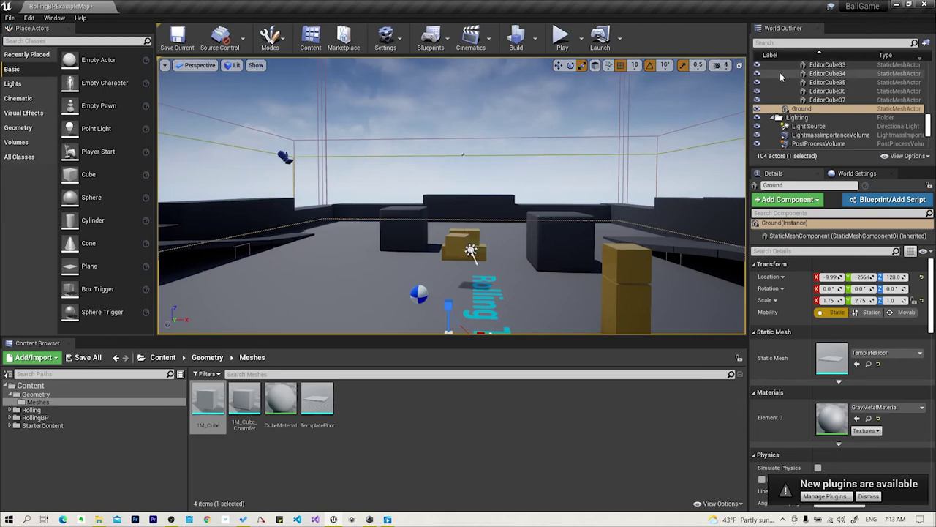
{"action": "left_click", "coordinate": [740, 67]}
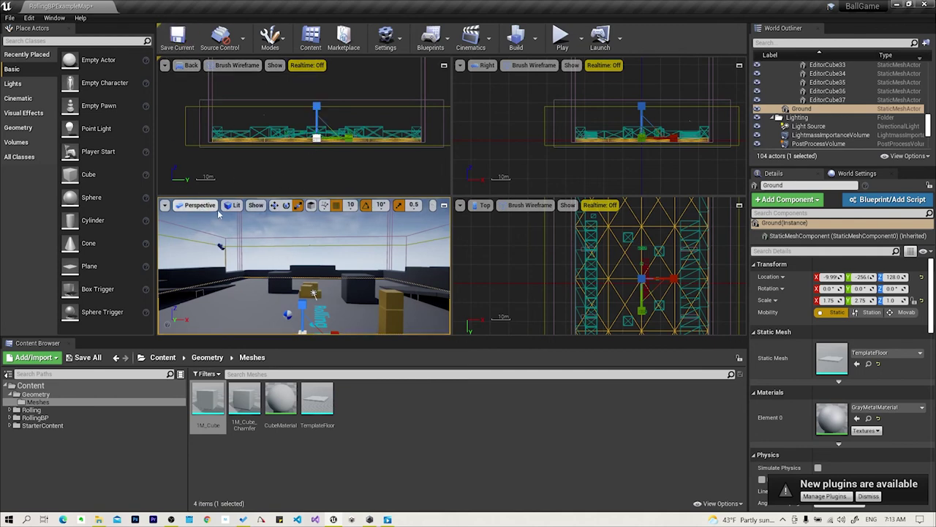
Select the large chamfered cube TemplateCube_Rounded_3 and frame it in all four views.
{"action": "left_click", "coordinate": [197, 206]}
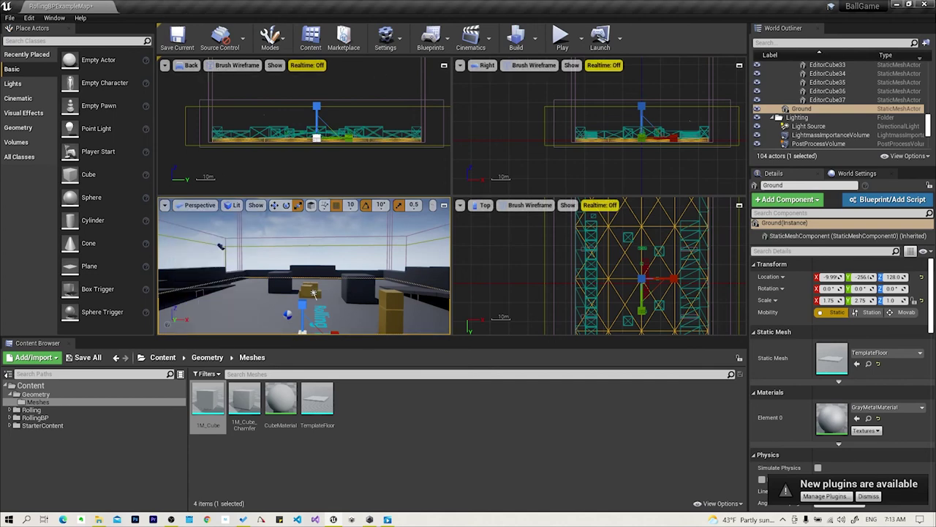
{"action": "right_click", "coordinate": [353, 116]}
{"action": "right_click", "coordinate": [294, 278]}
{"action": "left_click", "coordinate": [362, 296]}
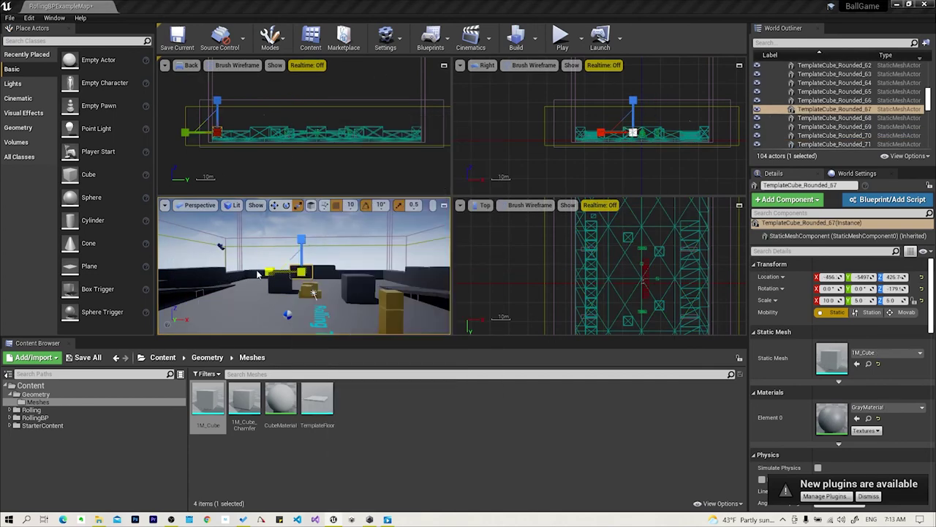
{"action": "left_click", "coordinate": [338, 285]}
{"action": "left_click_drag", "start_coordinate": [348, 291], "coordinate": [229, 303]}
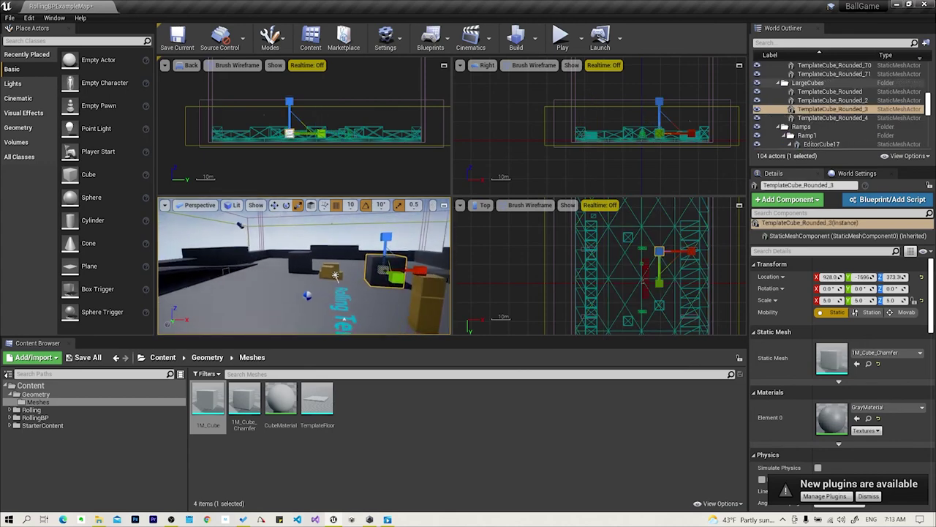
{"action": "key", "text": "f"}
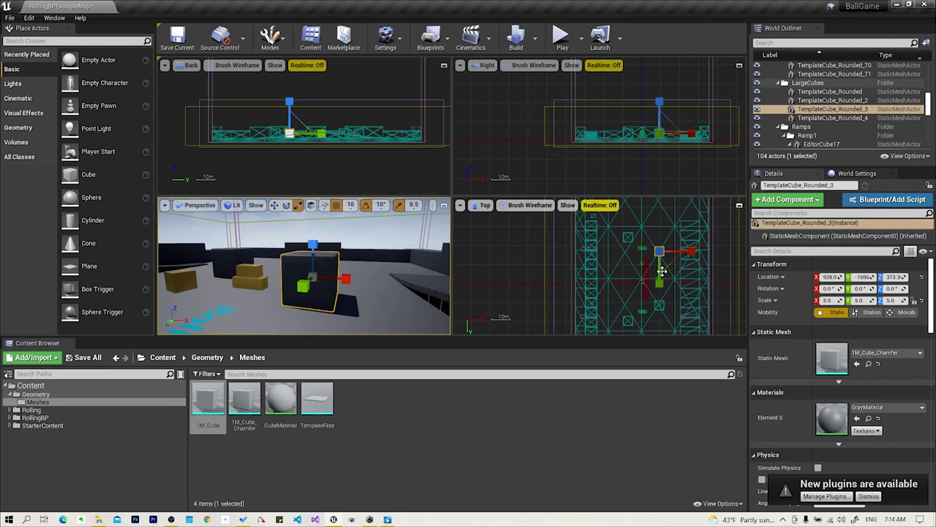
Try moving the cube along X in the Top view and Z in the Back view, undoing each move.
{"action": "key", "text": "e"}
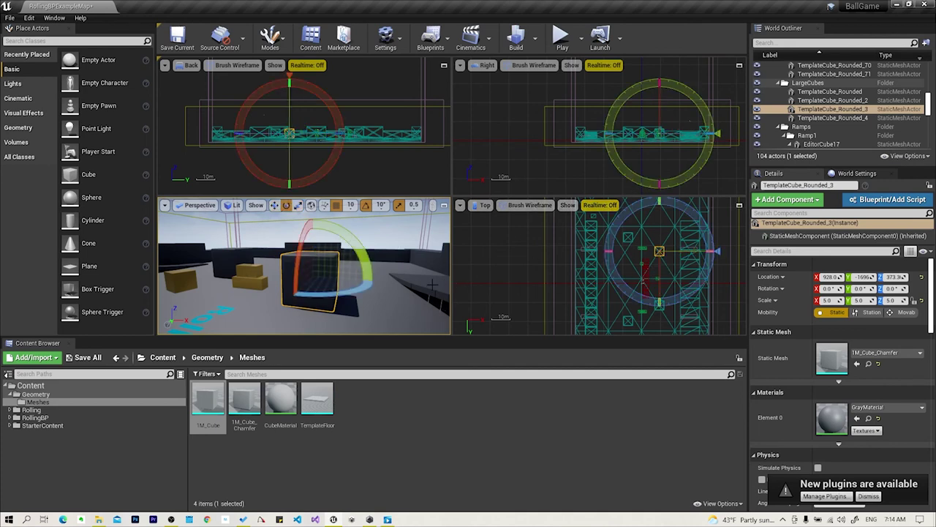
{"action": "key", "text": "w"}
{"action": "key", "text": "e"}
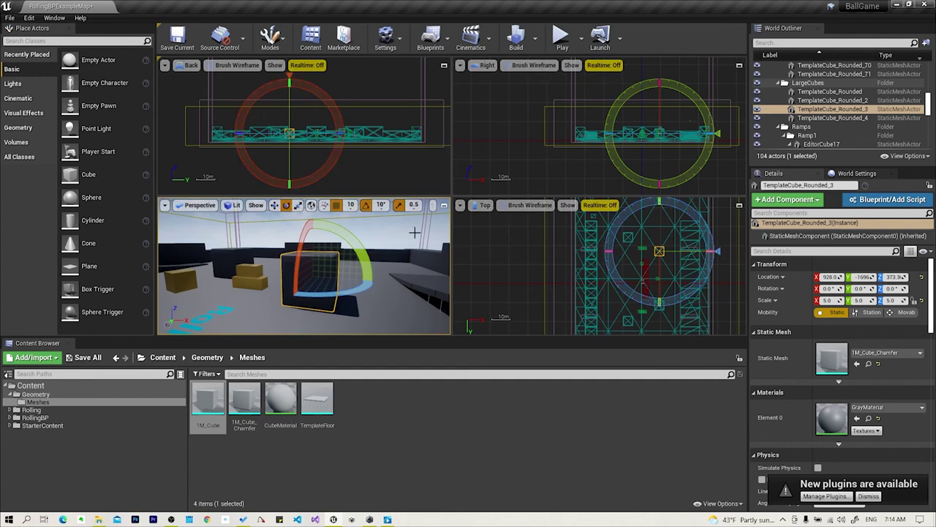
{"action": "key", "text": "w"}
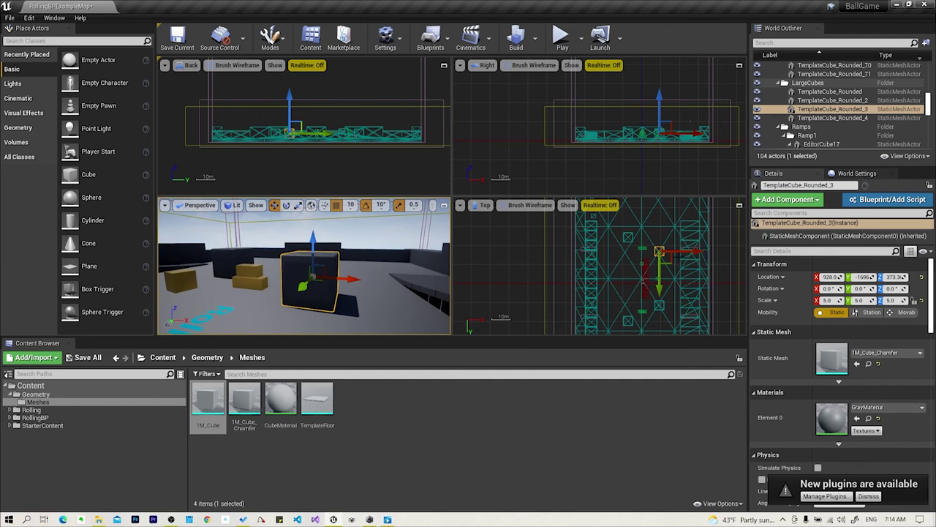
{"action": "left_click_drag", "start_coordinate": [692, 252], "coordinate": [678, 264]}
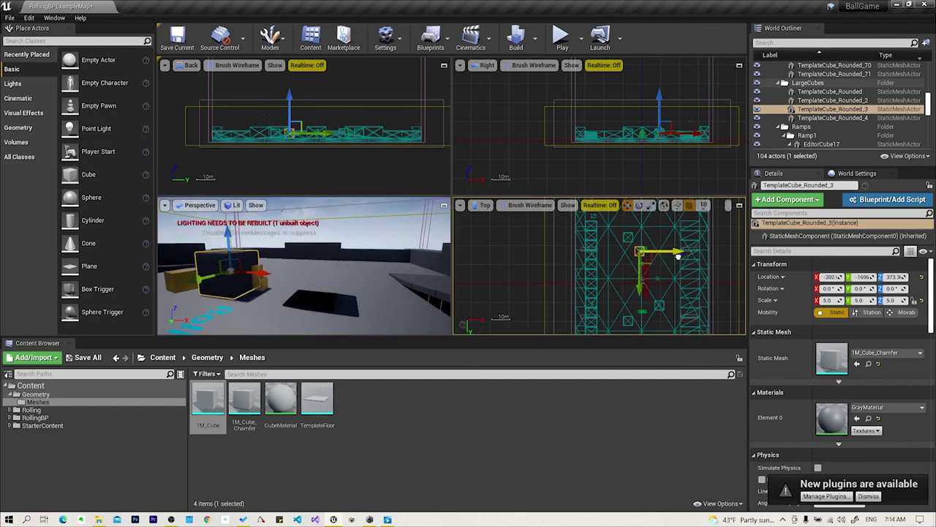
{"action": "left_click_drag", "start_coordinate": [678, 265], "coordinate": [687, 265]}
{"action": "key", "text": "ctrl+z"}
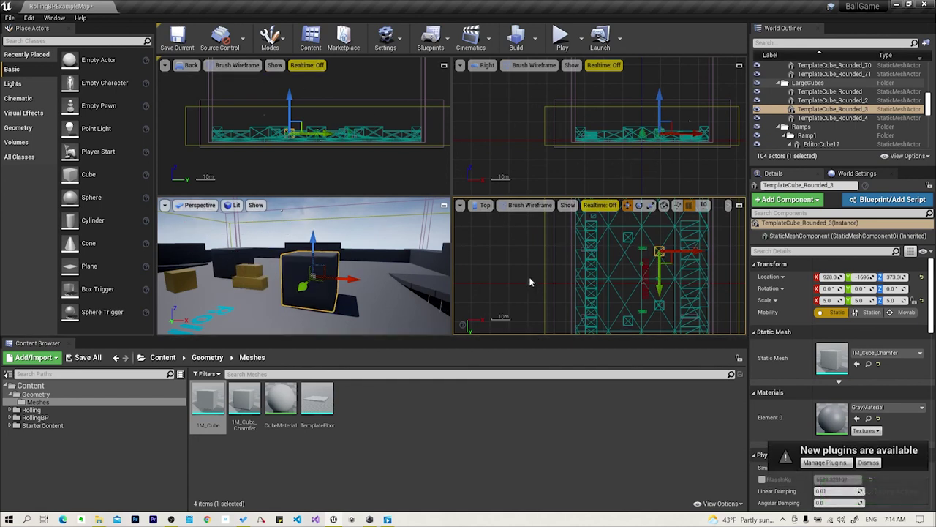
{"action": "left_click", "coordinate": [290, 97]}
{"action": "mouse_move", "coordinate": [291, 96]}
{"action": "left_mouse_down"}
{"action": "mouse_move", "coordinate": [298, 94]}
{"action": "mouse_move", "coordinate": [299, 133]}
{"action": "mouse_move", "coordinate": [289, 128]}
{"action": "left_mouse_up"}
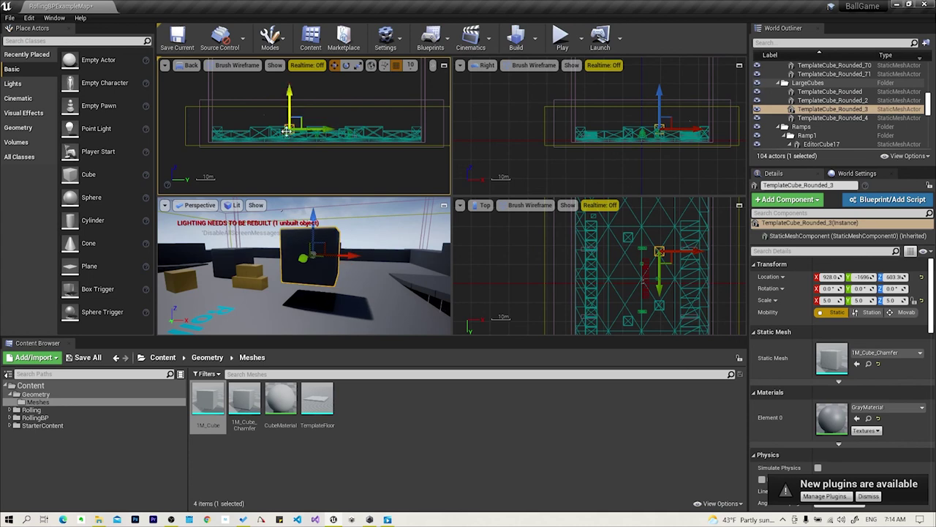
{"action": "key", "text": "ctrl+z"}
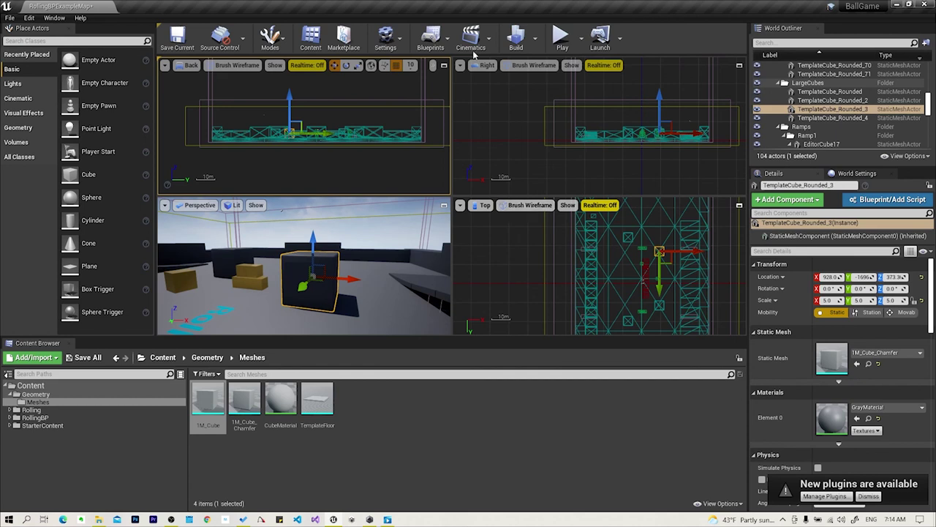
Maximize the Perspective pane so it alone fills the viewport area.
{"action": "left_click", "coordinate": [443, 205]}
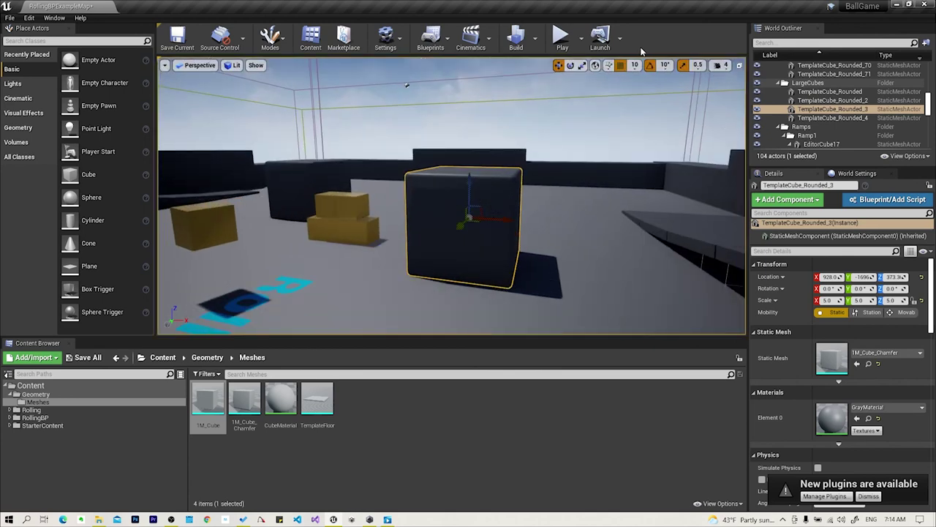